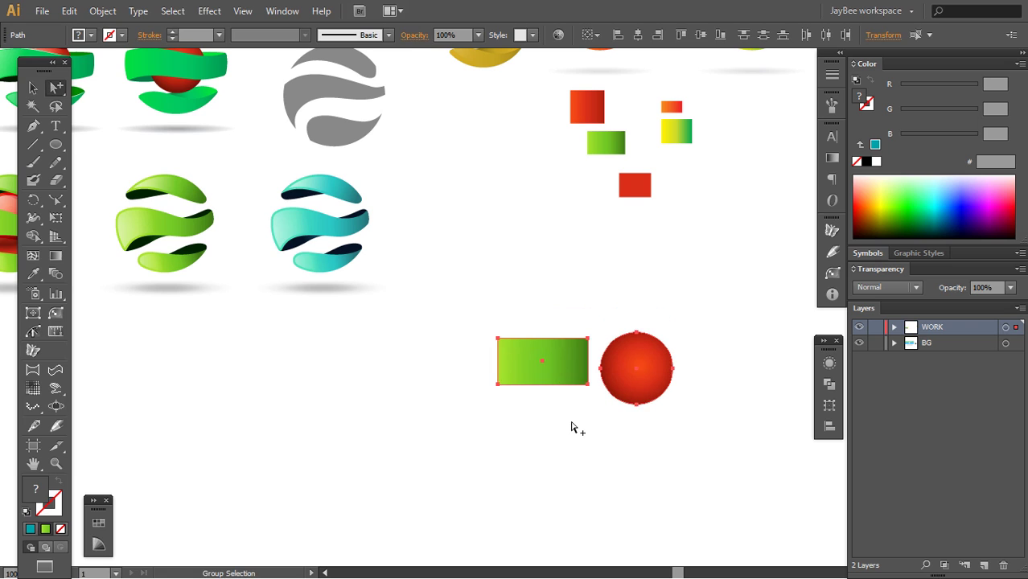
# Move the green gradient rectangle directly above the red gradient circle
pyautogui.click(665, 442)
pyautogui.click(649, 398)
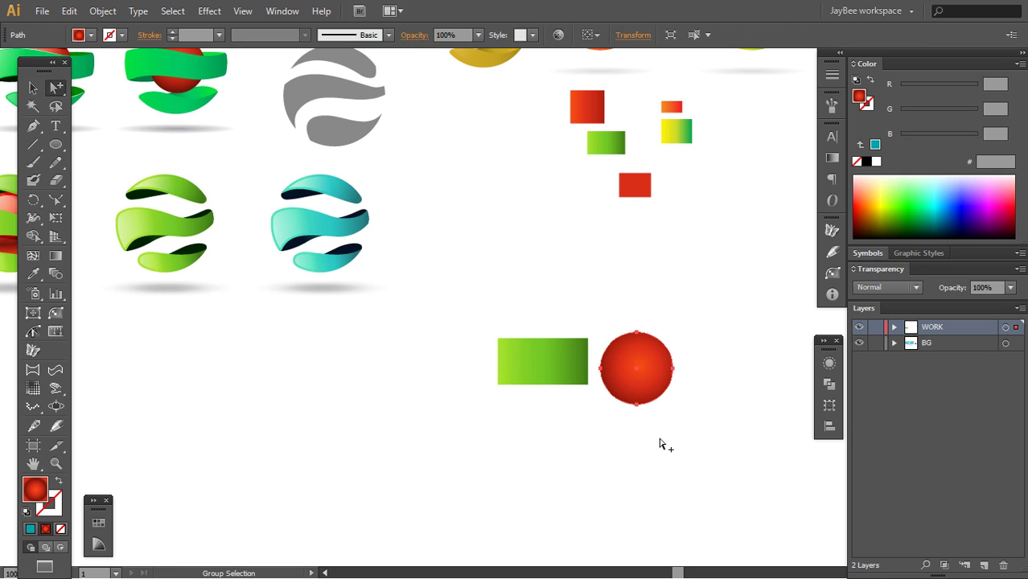
pyautogui.click(597, 404)
pyautogui.moveTo(563, 366); pyautogui.dragTo(645, 298)
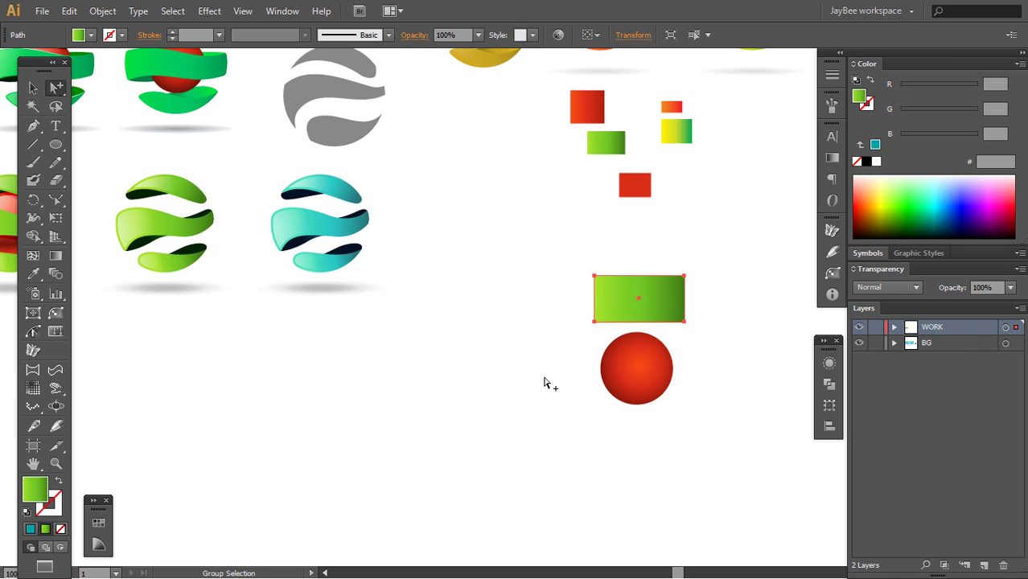
# Draw a large perfect circle with the Ellipse tool in the empty area below the row of sphere logos
pyautogui.press('space')
pyautogui.moveTo(546, 385); pyautogui.dragTo(658, 352)
pyautogui.moveTo(540, 316); pyautogui.dragTo(625, 314)
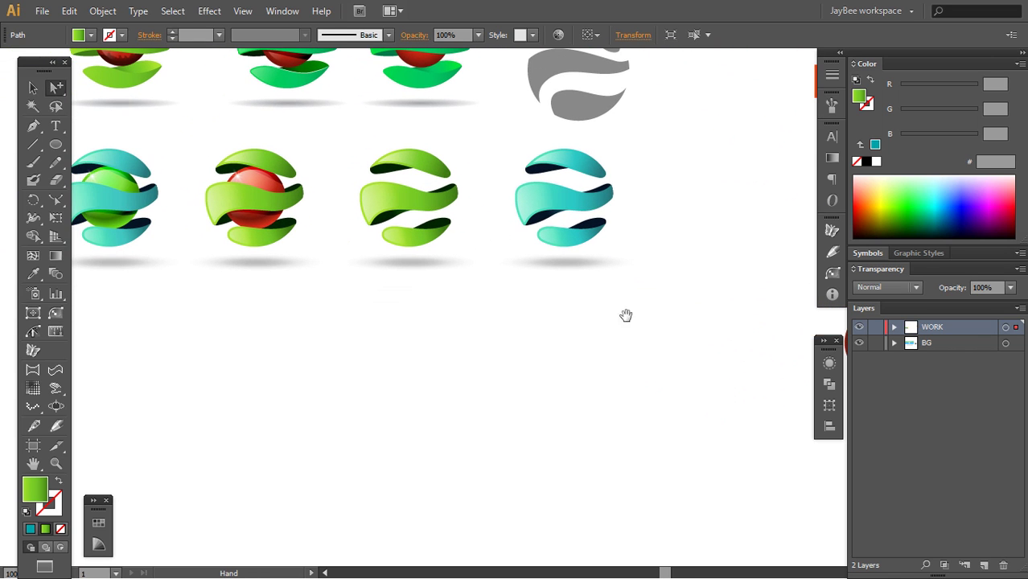
pyautogui.press('z')
pyautogui.press('space')
pyautogui.moveTo(528, 353); pyautogui.dragTo(537, 240)
pyautogui.press('l')
pyautogui.press('space')
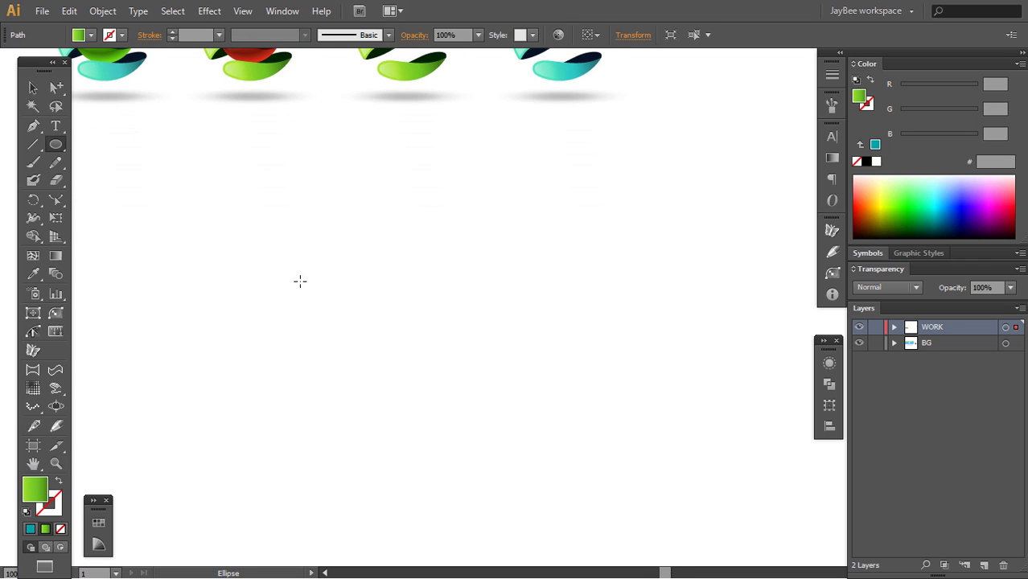
pyautogui.press('space')
pyautogui.moveTo(422, 303); pyautogui.dragTo(397, 313)
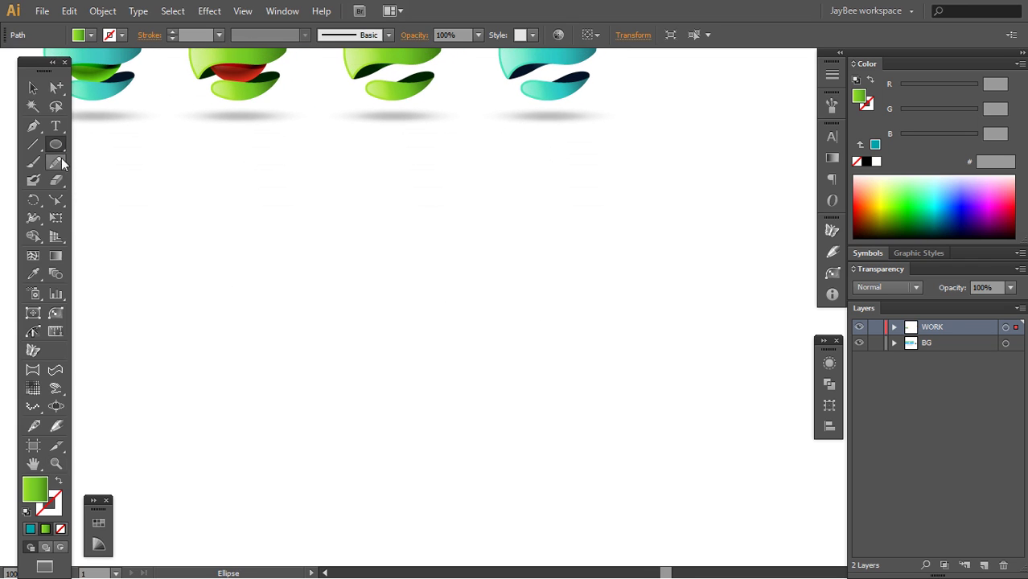
pyautogui.moveTo(485, 337)
pyautogui.mouseDown()
pyautogui.moveTo(483, 322)
pyautogui.moveTo(597, 402)
pyautogui.mouseUp()
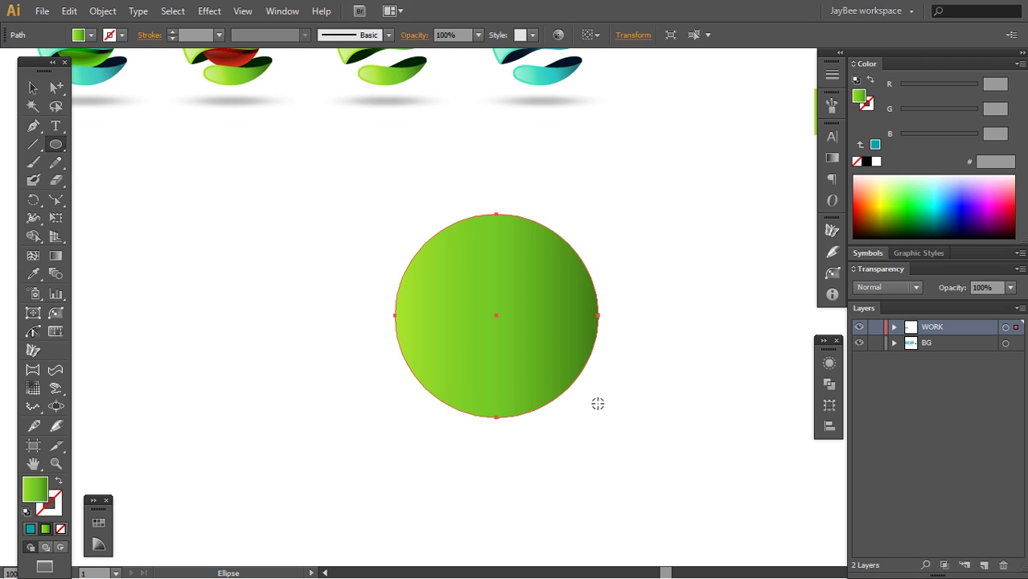
# Fill the circle with solid grey a6a6a6, nudge it slightly to the left and deselect it
pyautogui.click(874, 146)
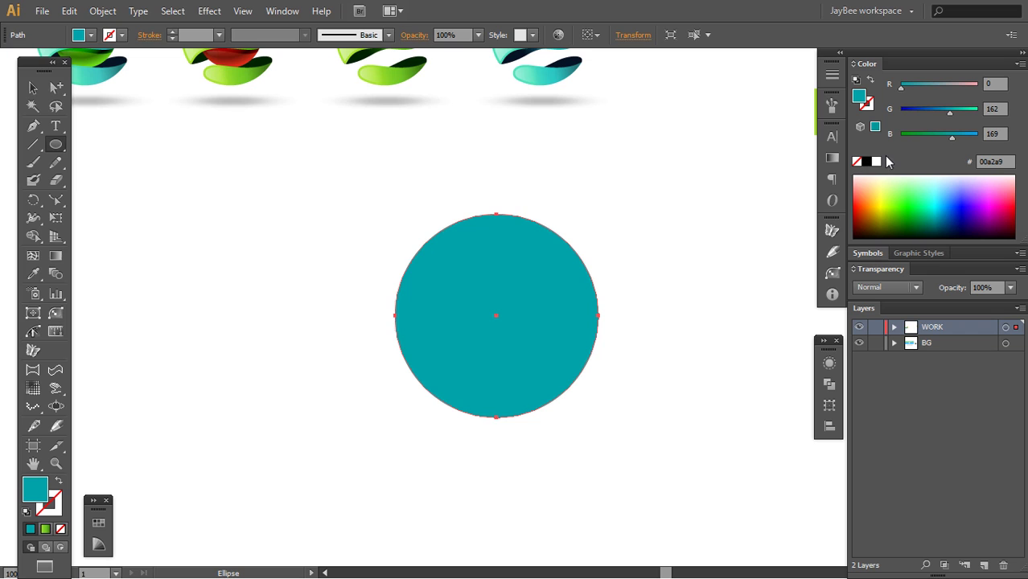
pyautogui.click(867, 162)
pyautogui.moveTo(928, 136); pyautogui.dragTo(951, 138)
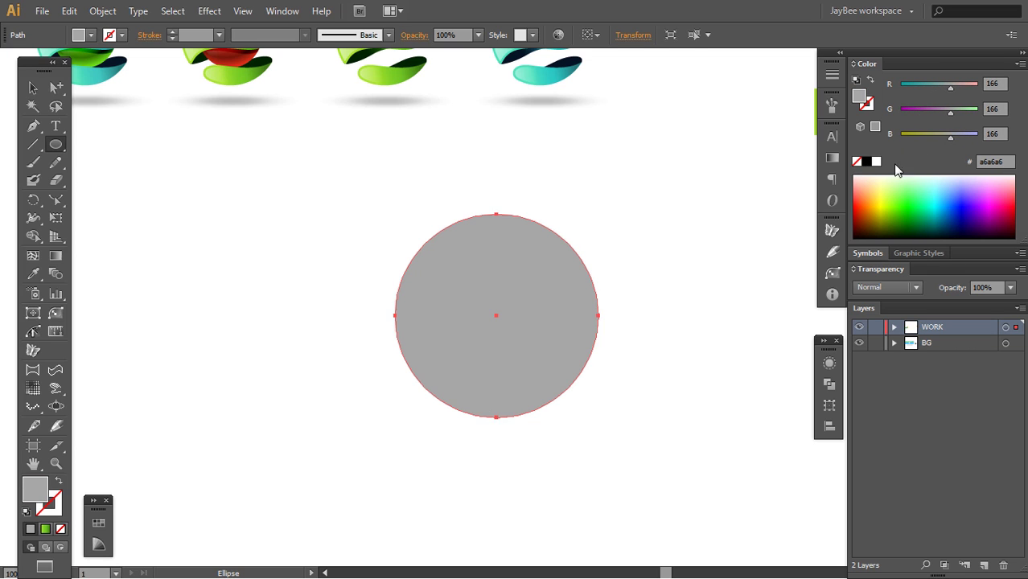
pyautogui.press('v')
pyautogui.click(617, 371)
pyautogui.moveTo(571, 346)
pyautogui.mouseDown()
pyautogui.moveTo(548, 356)
pyautogui.moveTo(554, 341)
pyautogui.mouseUp()
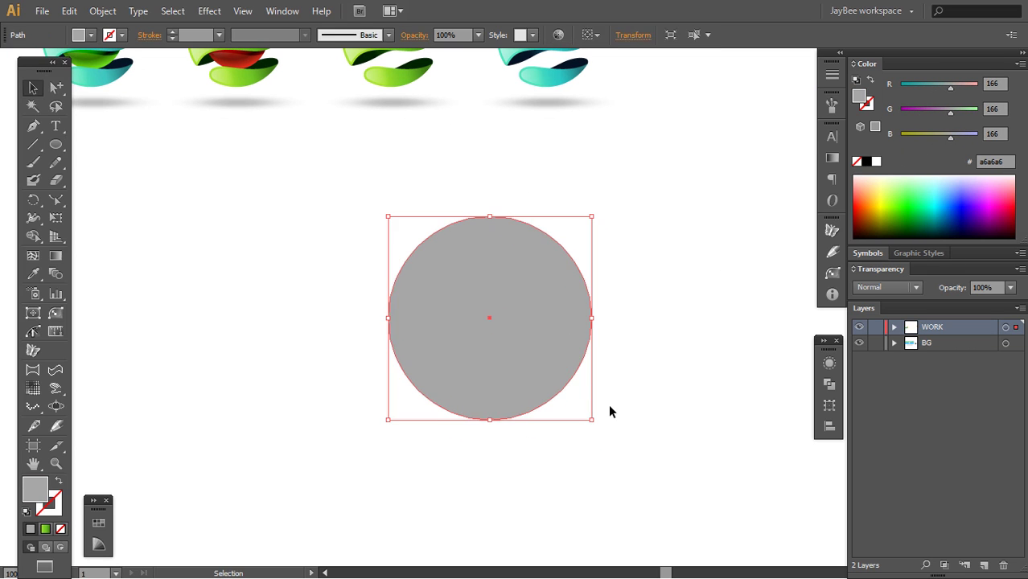
pyautogui.click(609, 406)
pyautogui.press('p')
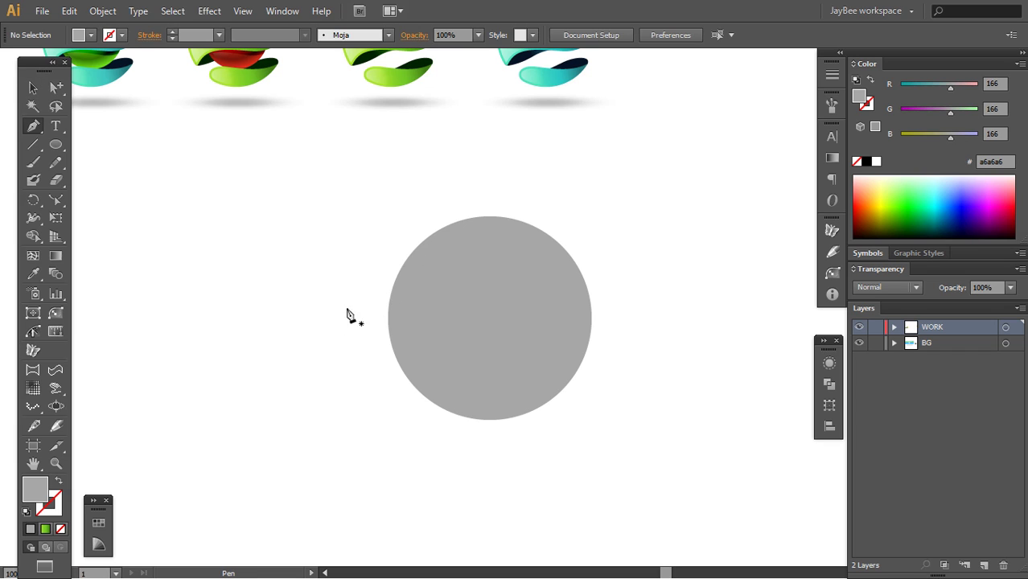
pyautogui.click(371, 300)
pyautogui.moveTo(452, 264); pyautogui.dragTo(506, 268)
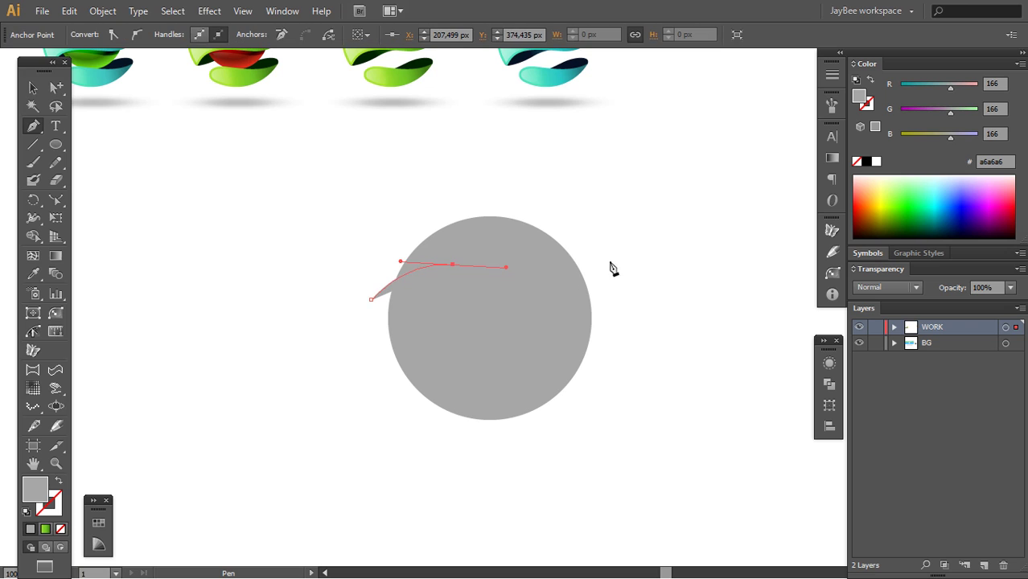
pyautogui.moveTo(611, 256); pyautogui.dragTo(663, 218)
pyautogui.press('ctrl')
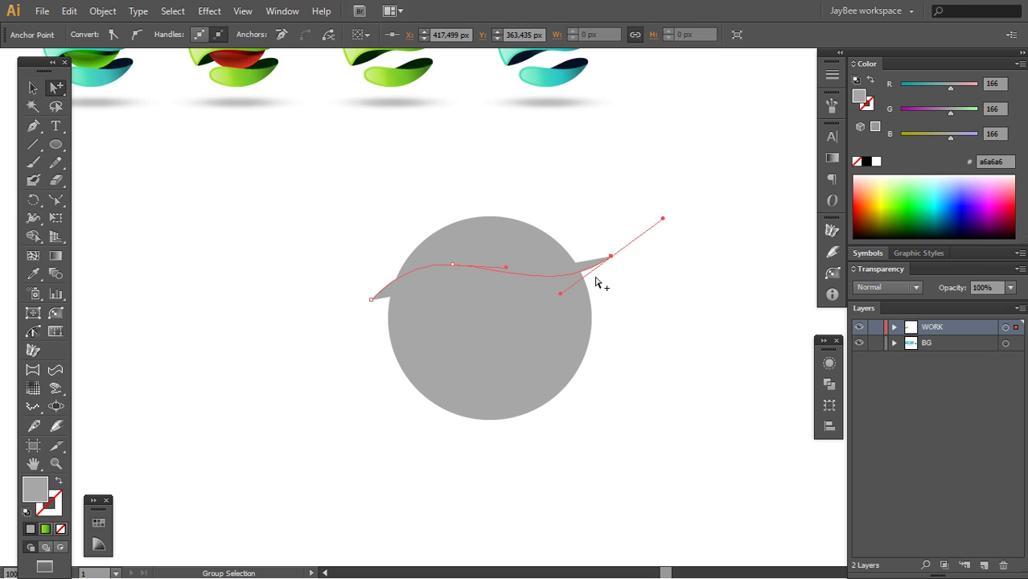
pyautogui.click(617, 296)
pyautogui.click(597, 264)
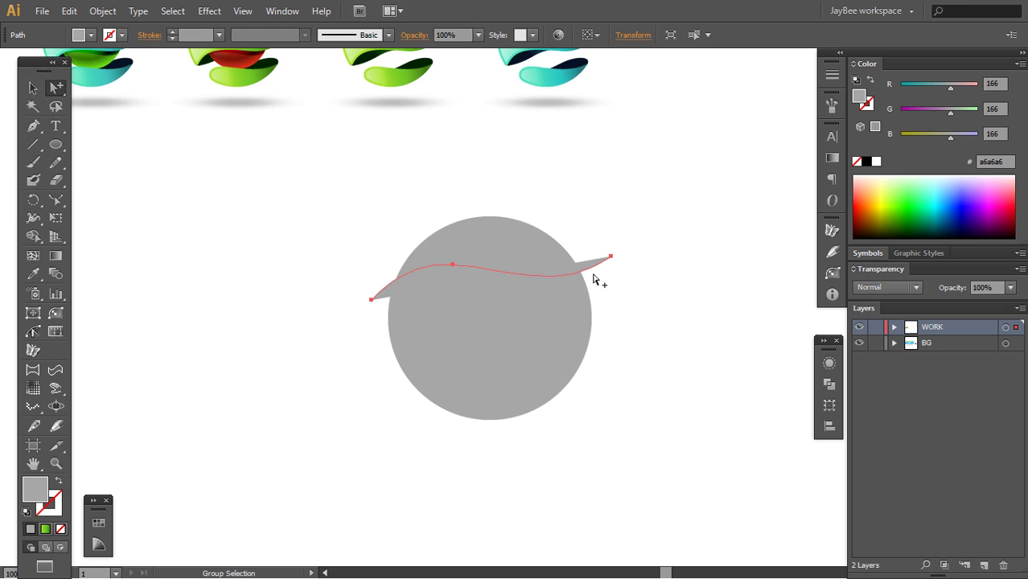
pyautogui.press('Delete')
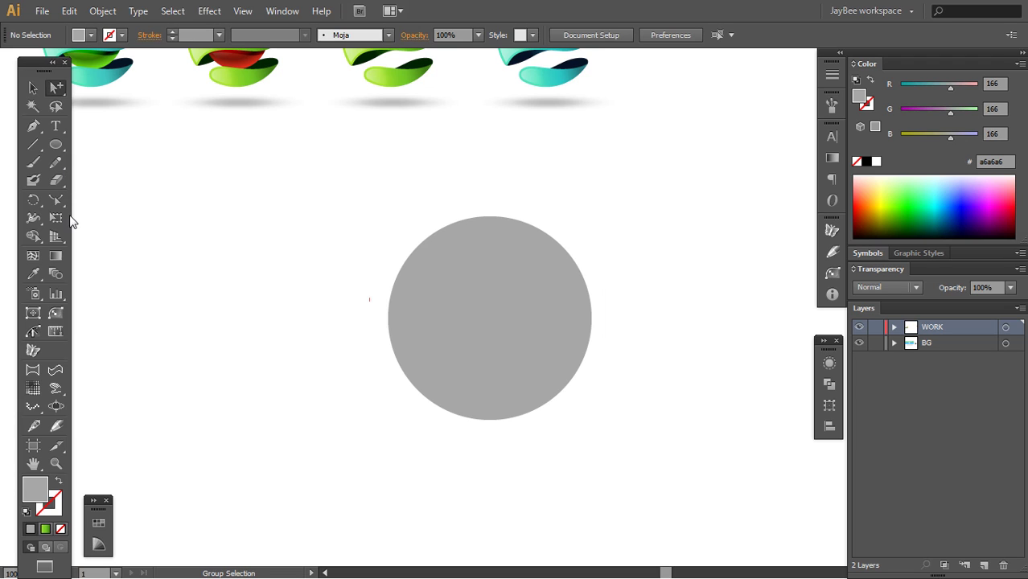
# Select the circle and slice its upper half with two wavy Knife cuts running from edge to edge, redoing the second cut
pyautogui.press('k')
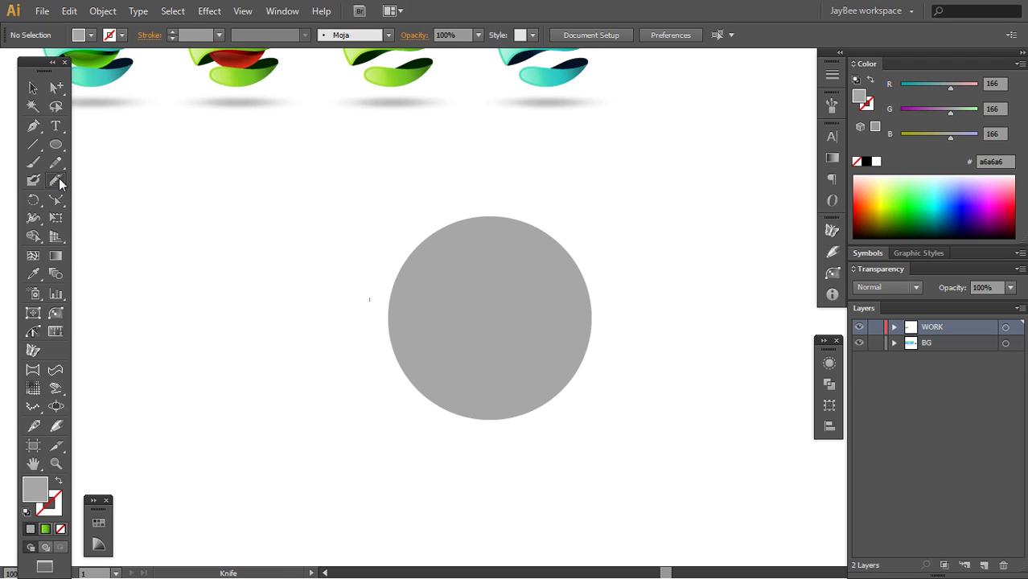
pyautogui.click(69, 11)
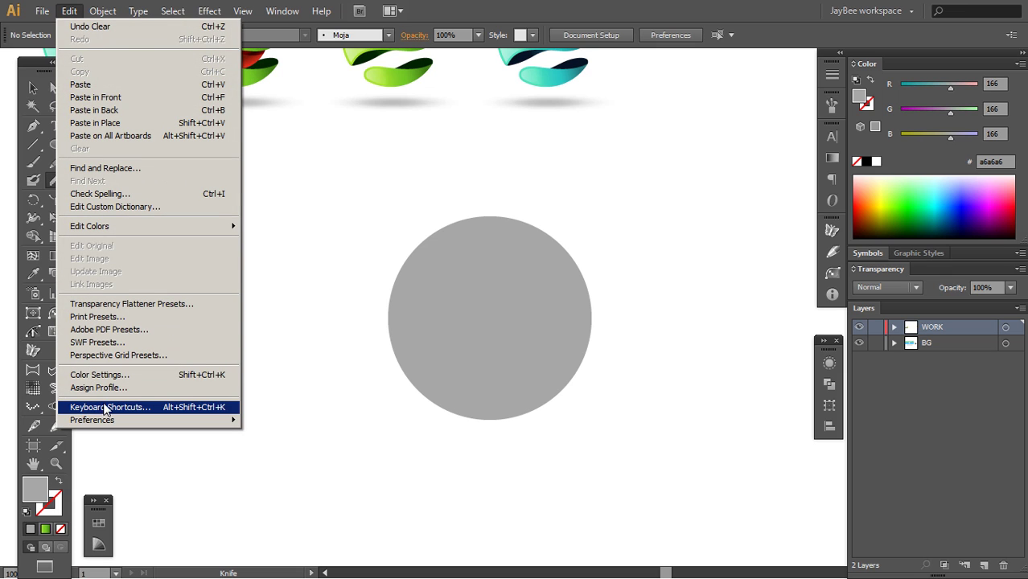
pyautogui.click(666, 76)
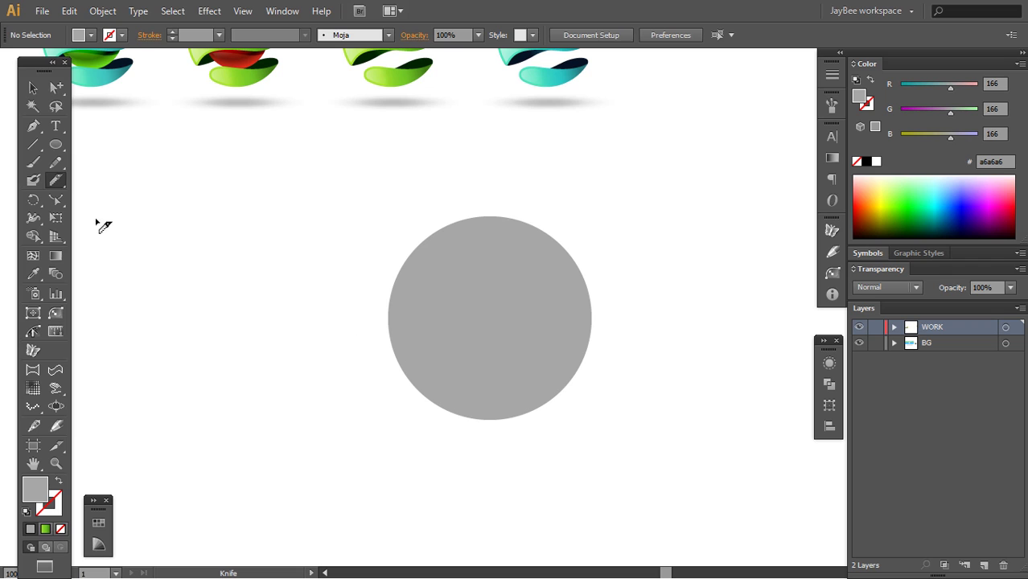
pyautogui.keyDown('ctrl'); pyautogui.click(471, 312); pyautogui.keyUp('ctrl')
pyautogui.moveTo(523, 295)
pyautogui.mouseDown()
pyautogui.moveTo(536, 313)
pyautogui.moveTo(530, 304)
pyautogui.mouseUp()
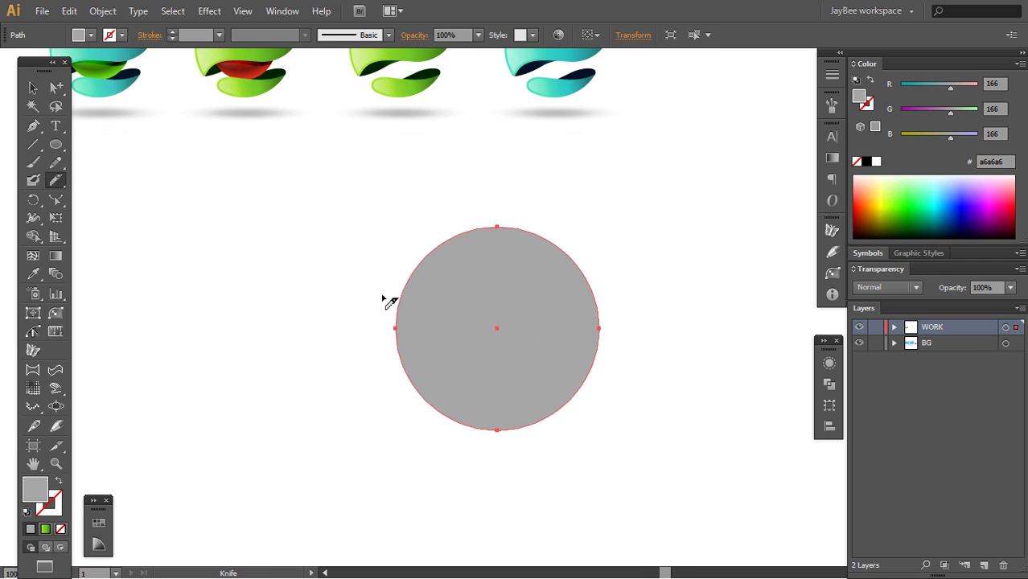
pyautogui.moveTo(431, 314); pyautogui.dragTo(428, 361)
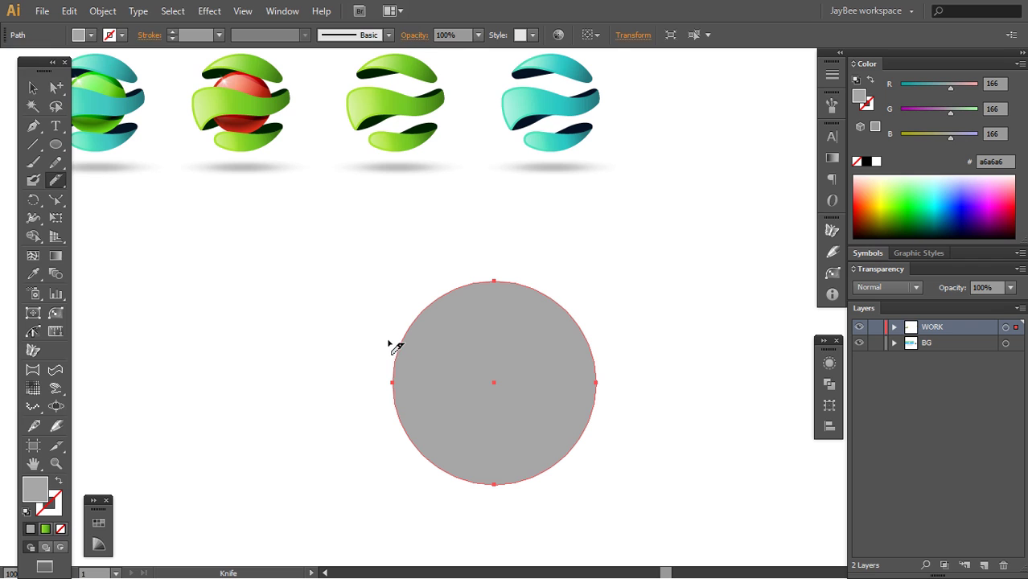
pyautogui.moveTo(411, 330)
pyautogui.mouseDown()
pyautogui.moveTo(454, 319)
pyautogui.moveTo(544, 337)
pyautogui.moveTo(581, 307)
pyautogui.mouseUp()
pyautogui.scroll(-1, 507, 366)
pyautogui.moveTo(384, 360)
pyautogui.mouseDown()
pyautogui.moveTo(450, 341)
pyautogui.moveTo(554, 359)
pyautogui.moveTo(602, 354)
pyautogui.mouseUp()
pyautogui.hotkey('ctrl', 'z')
pyautogui.moveTo(391, 360)
pyautogui.mouseDown()
pyautogui.moveTo(461, 338)
pyautogui.moveTo(534, 357)
pyautogui.moveTo(629, 325)
pyautogui.mouseUp()
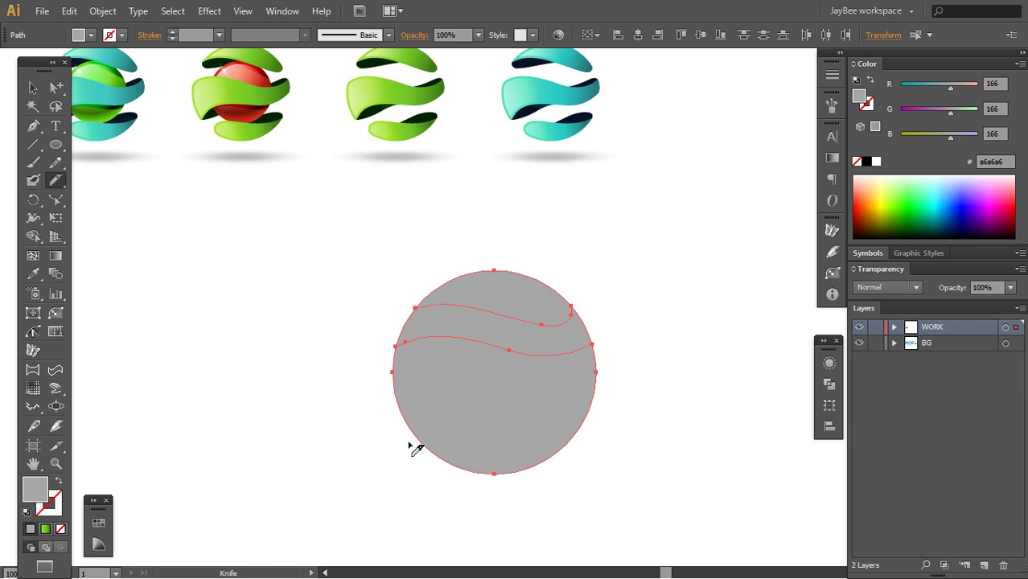
# Slice the circle's lower half with two more wavy Knife cuts that rise towards the right edge
pyautogui.moveTo(409, 445)
pyautogui.mouseDown()
pyautogui.moveTo(424, 425)
pyautogui.moveTo(566, 398)
pyautogui.moveTo(597, 386)
pyautogui.mouseUp()
pyautogui.scroll(-2, 564, 411)
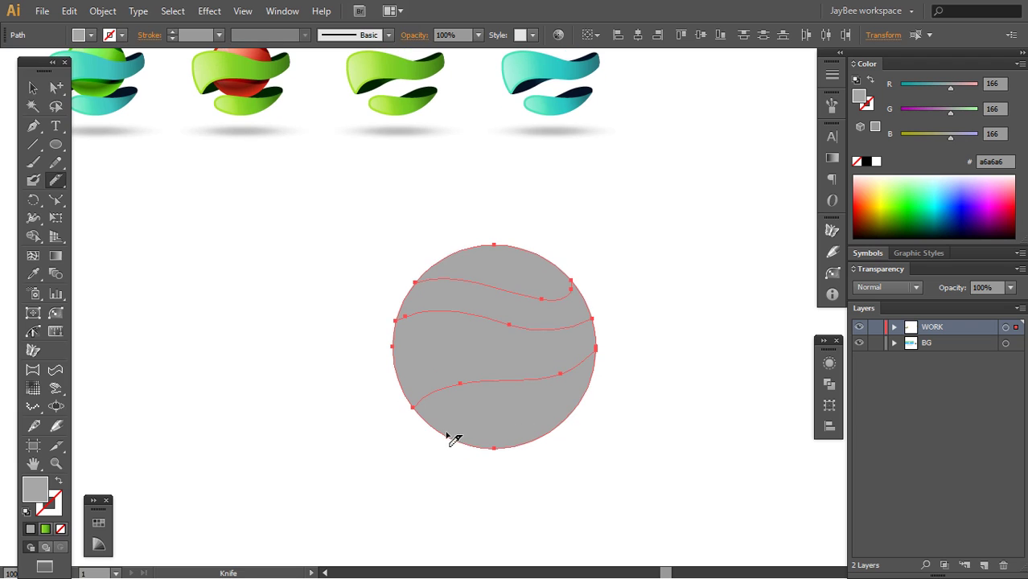
pyautogui.moveTo(438, 440)
pyautogui.mouseDown()
pyautogui.moveTo(449, 414)
pyautogui.moveTo(527, 414)
pyautogui.moveTo(622, 373)
pyautogui.mouseUp()
# Delete the two narrow wavy strips between the cuts, leaving the top, middle and bottom pieces of the circle
pyautogui.press('a')
pyautogui.click(545, 461)
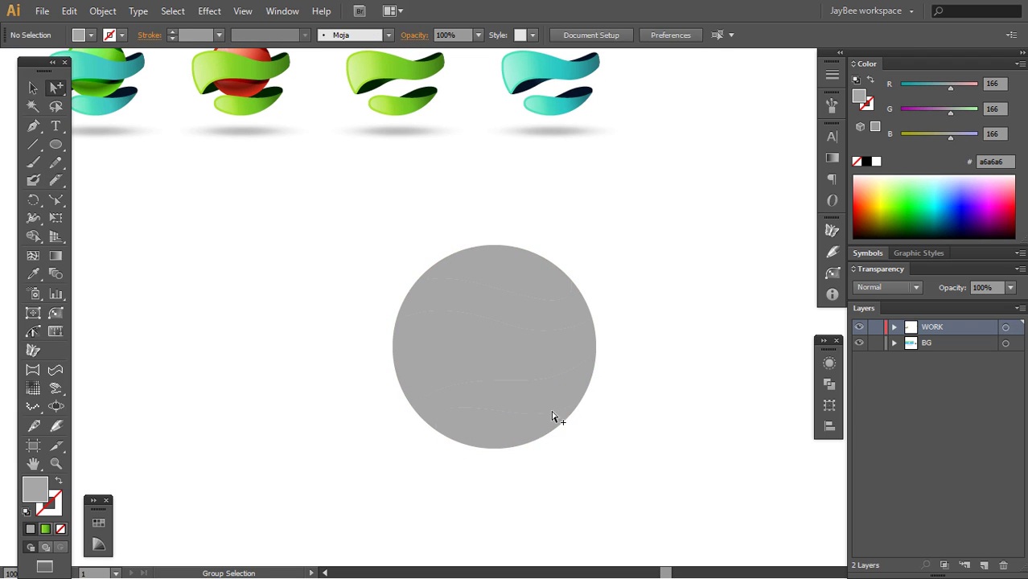
pyautogui.click(552, 398)
pyautogui.keyDown('shift'); pyautogui.click(561, 313); pyautogui.keyUp('shift')
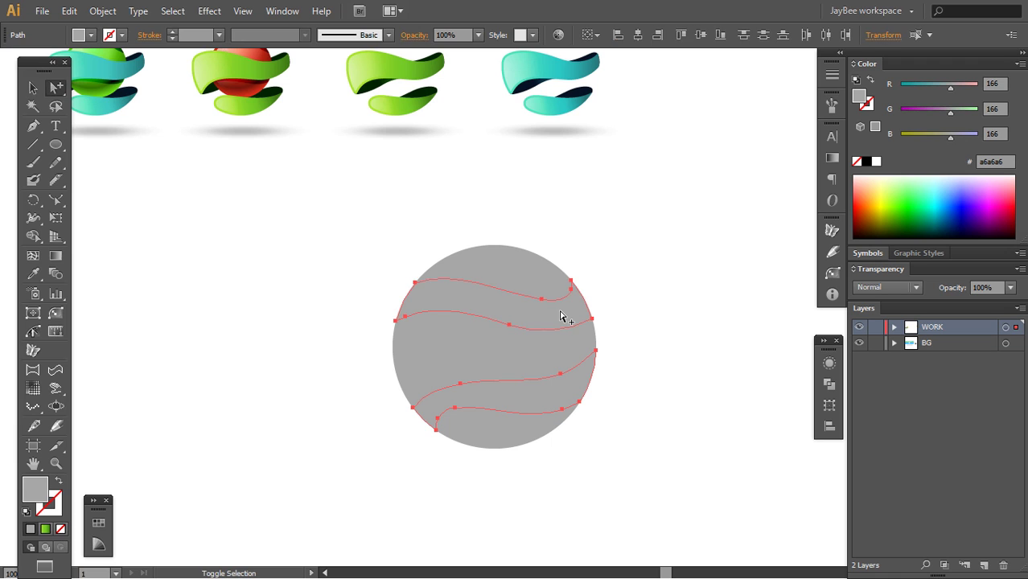
pyautogui.press('Delete')
# Examine the anchor points on the rounded right end of the top piece up close
pyautogui.press('v')
pyautogui.press('z')
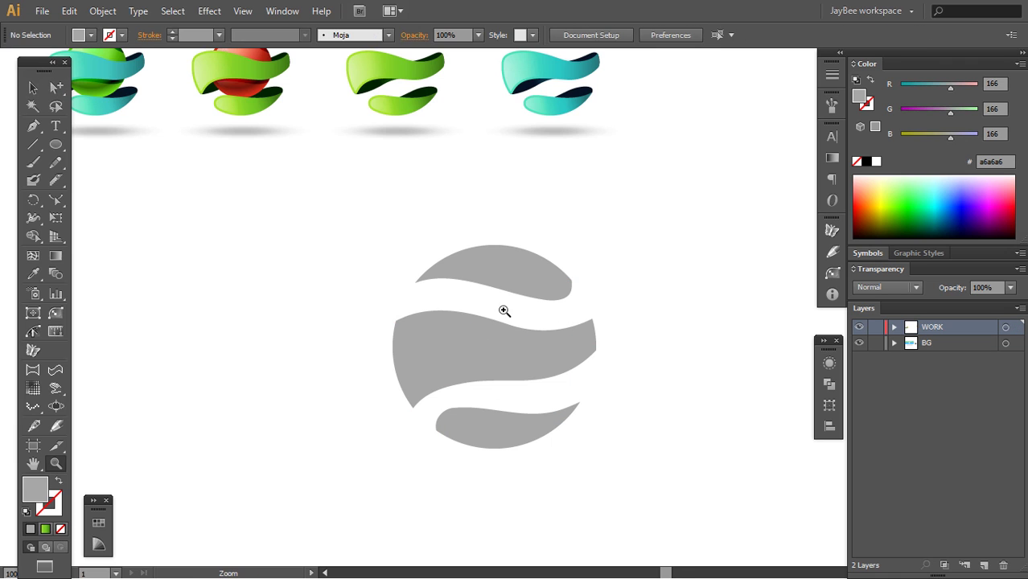
pyautogui.click(505, 310)
pyautogui.click(525, 305)
pyautogui.moveTo(558, 329); pyautogui.dragTo(503, 376)
pyautogui.press('Tab')
pyautogui.click(538, 268)
pyautogui.click(551, 268)
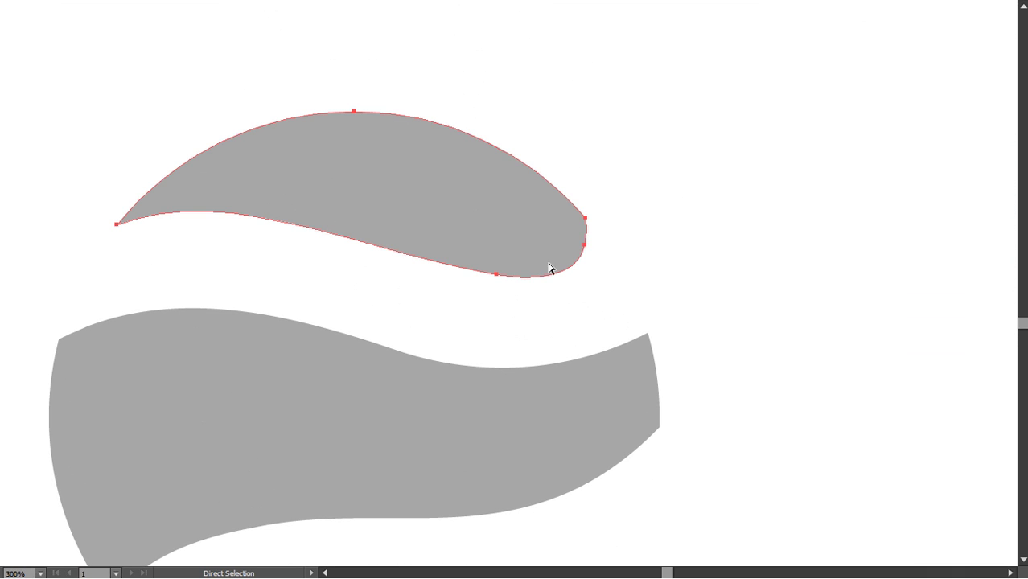
pyautogui.click(587, 247)
pyautogui.click(600, 269)
# Smooth the bottom piece's rounded left end by moving the anchor on its upper edge slightly up and left
pyautogui.moveTo(585, 312); pyautogui.dragTo(616, 206)
pyautogui.click(292, 396)
pyautogui.click(289, 370)
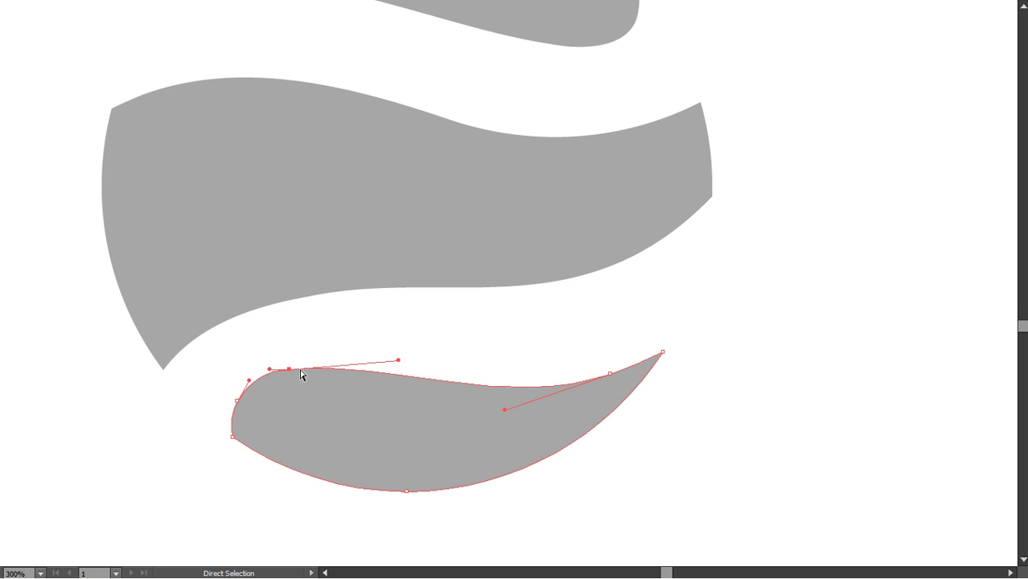
pyautogui.moveTo(288, 370); pyautogui.dragTo(268, 367)
pyautogui.click(347, 360)
# Add an anchor point on each side of the middle band's lower-right corner and remove the spare anchor just above the corner
pyautogui.press('z')
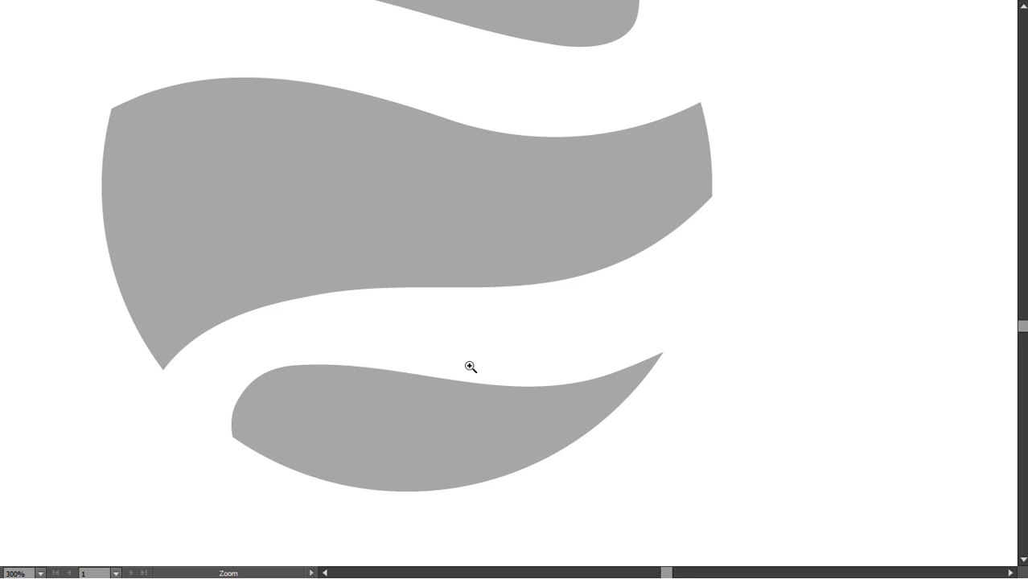
pyautogui.keyDown('alt'); pyautogui.click(489, 338); pyautogui.keyUp('alt')
pyautogui.press('space')
pyautogui.moveTo(565, 276); pyautogui.dragTo(619, 180)
pyautogui.click(592, 292)
pyautogui.press('Tab')
pyautogui.press('space')
pyautogui.click(560, 297)
pyautogui.press('space')
pyautogui.moveTo(597, 215); pyautogui.dragTo(536, 378)
pyautogui.press('a')
pyautogui.click(558, 338)
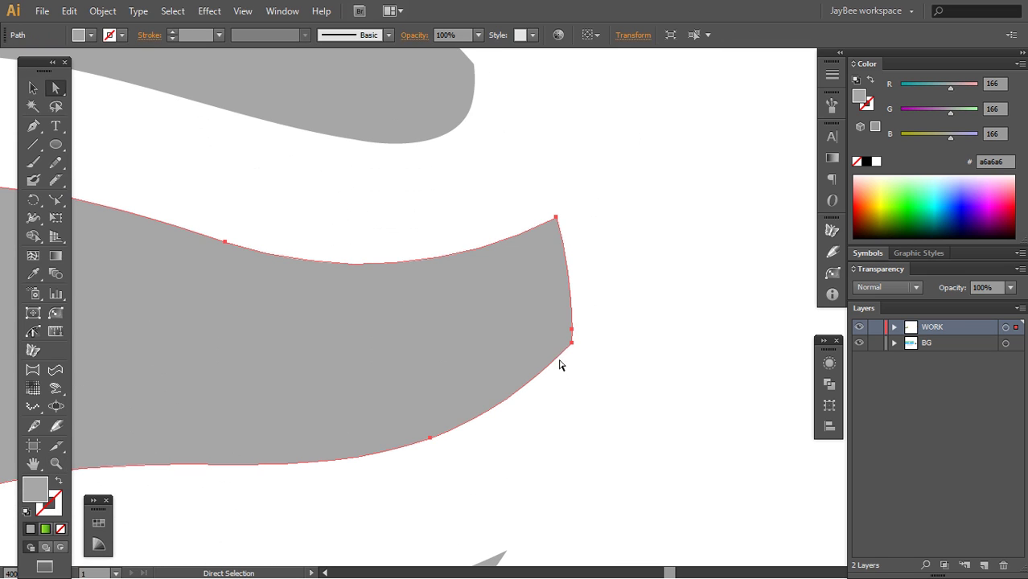
pyautogui.press('p')
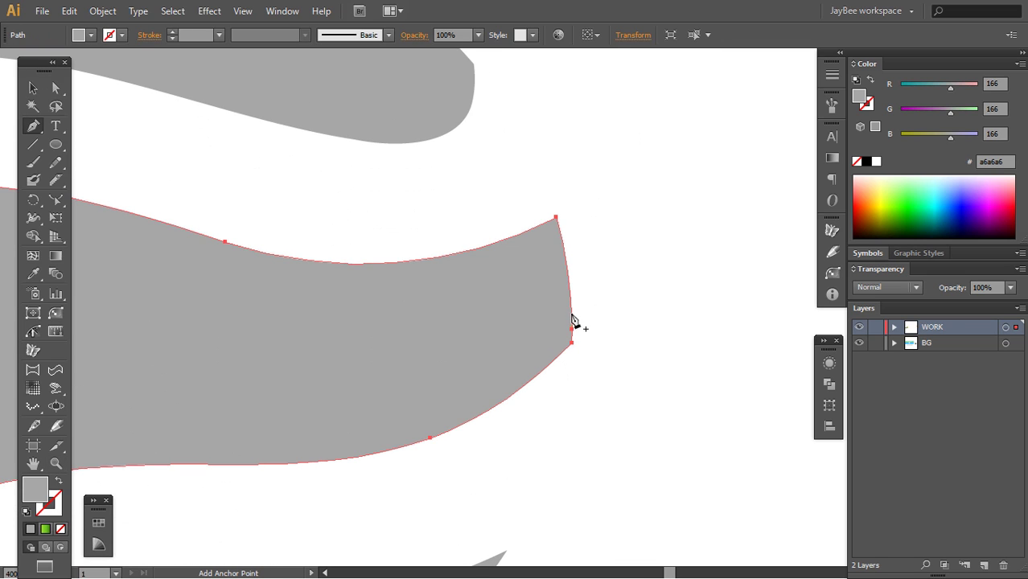
pyautogui.click(573, 312)
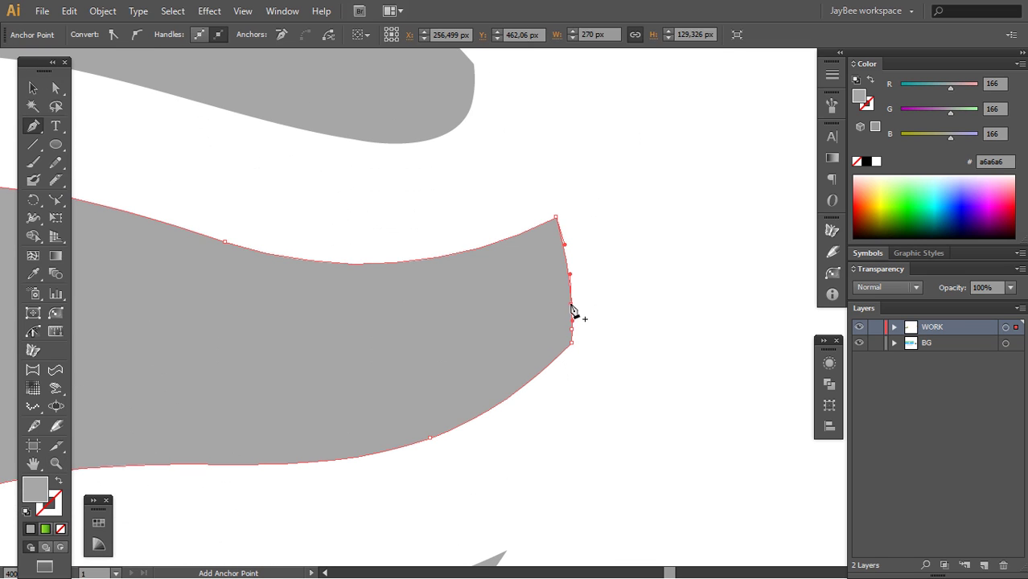
pyautogui.click(550, 367)
# Convert the middle band's lower-right corner anchor to smooth and move it slightly inward to round the corner, then deselect the band
pyautogui.press('z')
pyautogui.click(556, 329)
pyautogui.press('a')
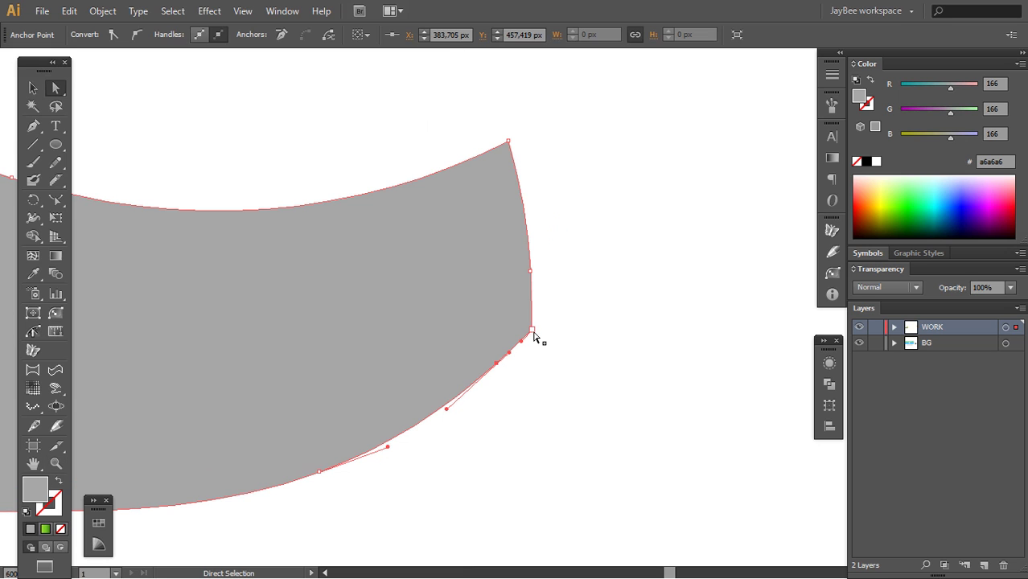
pyautogui.click(550, 377)
pyautogui.click(502, 365)
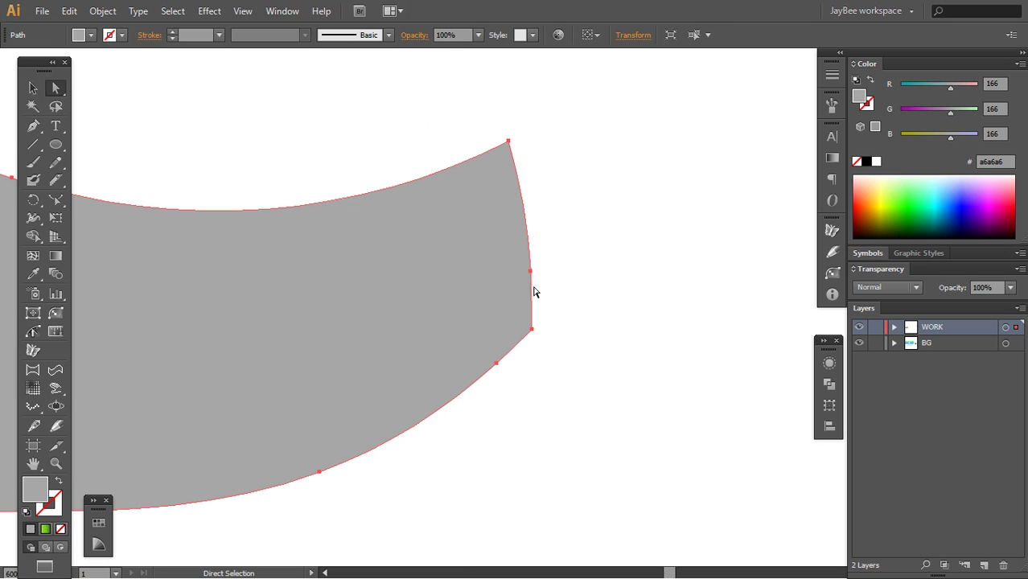
pyautogui.click(533, 331)
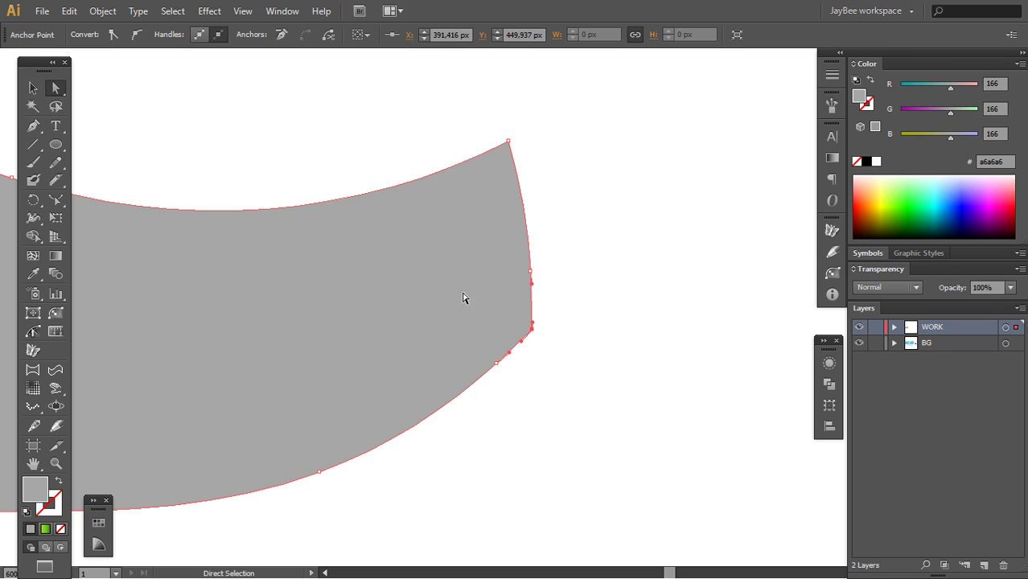
pyautogui.click(136, 35)
pyautogui.moveTo(533, 331); pyautogui.dragTo(532, 309)
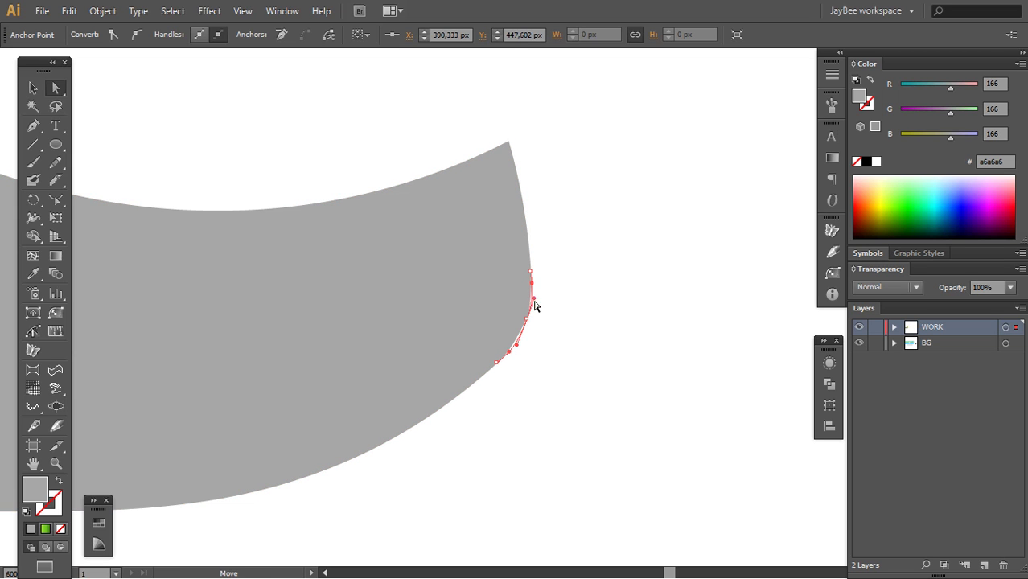
pyautogui.hotkey('ctrl', 'shift', 'a')
pyautogui.press('z')
pyautogui.keyDown('alt'); pyautogui.click(490, 368); pyautogui.keyUp('alt')
pyautogui.keyDown('alt'); pyautogui.click(493, 368); pyautogui.keyUp('alt')
pyautogui.press('space')
pyautogui.moveTo(490, 368); pyautogui.dragTo(638, 426)
pyautogui.moveTo(511, 396); pyautogui.dragTo(562, 422)
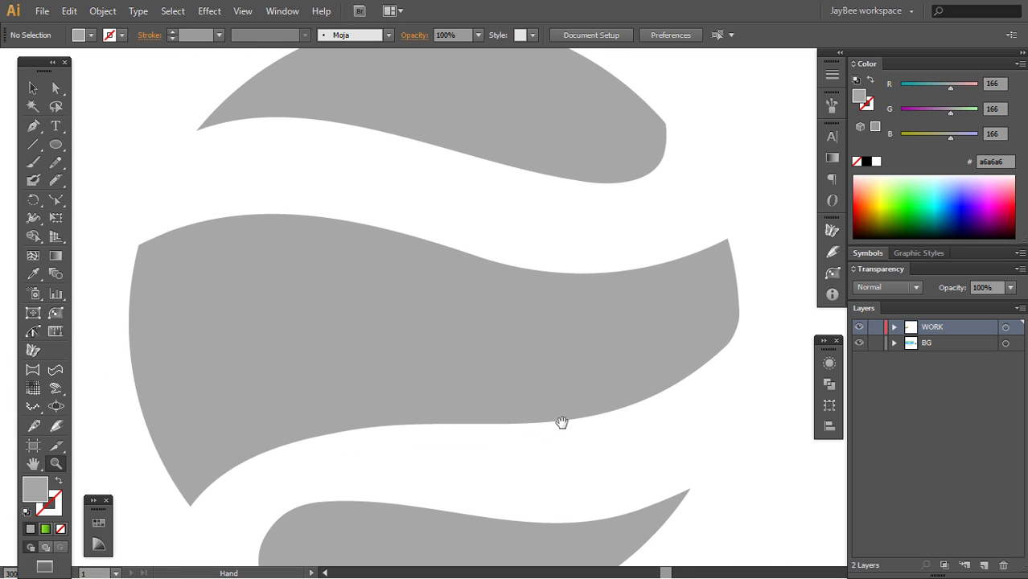
# Select the top piece and add an anchor point on its upper edge just above the right corner
pyautogui.moveTo(465, 347); pyautogui.dragTo(486, 412)
pyautogui.click(629, 269)
pyautogui.click(534, 303)
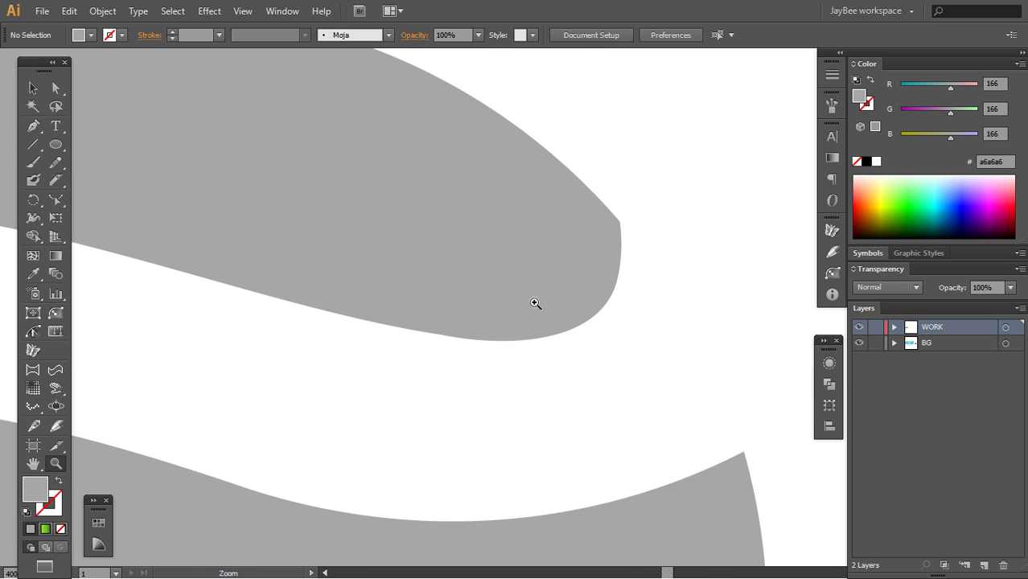
pyautogui.moveTo(577, 268); pyautogui.dragTo(558, 319)
pyautogui.press('a')
pyautogui.click(568, 301)
pyautogui.press('p')
pyautogui.click(573, 242)
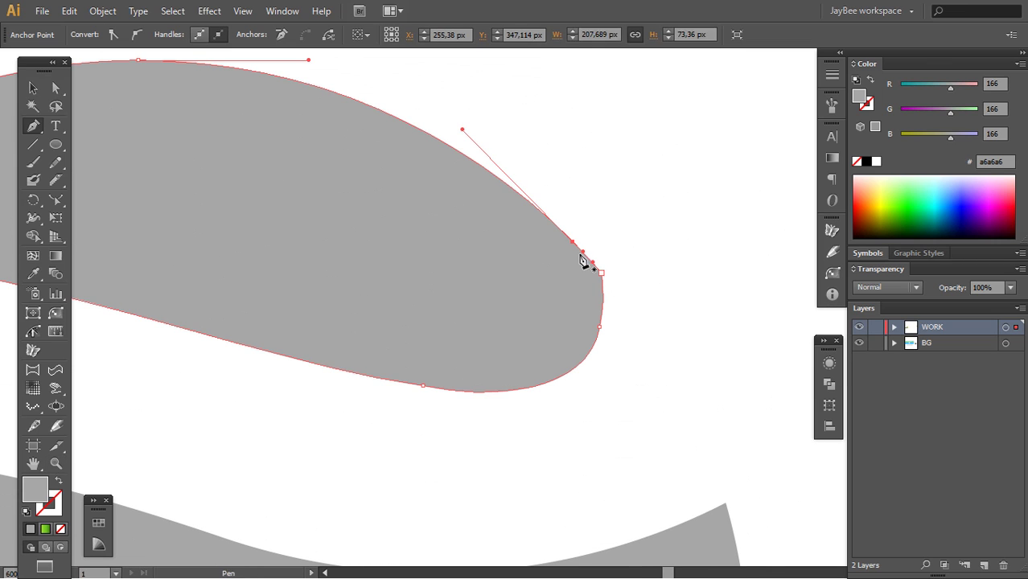
# Convert the top piece's right corner anchor to smooth and move it slightly inward to round the corner, and deselect the piece
pyautogui.press('a')
pyautogui.click(601, 273)
pyautogui.click(137, 35)
pyautogui.moveTo(601, 273); pyautogui.dragTo(596, 275)
pyautogui.hotkey('ctrl', 'shift', 'a')
# Add an anchor point on each side of the middle band's upper-left corner
pyautogui.press('z')
pyautogui.keyDown('alt'); pyautogui.click(510, 342); pyautogui.keyUp('alt')
pyautogui.keyDown('alt'); pyautogui.click(510, 342); pyautogui.keyUp('alt')
pyautogui.moveTo(513, 424); pyautogui.dragTo(764, 266)
pyautogui.click(371, 283)
pyautogui.click(452, 296)
pyautogui.press('p')
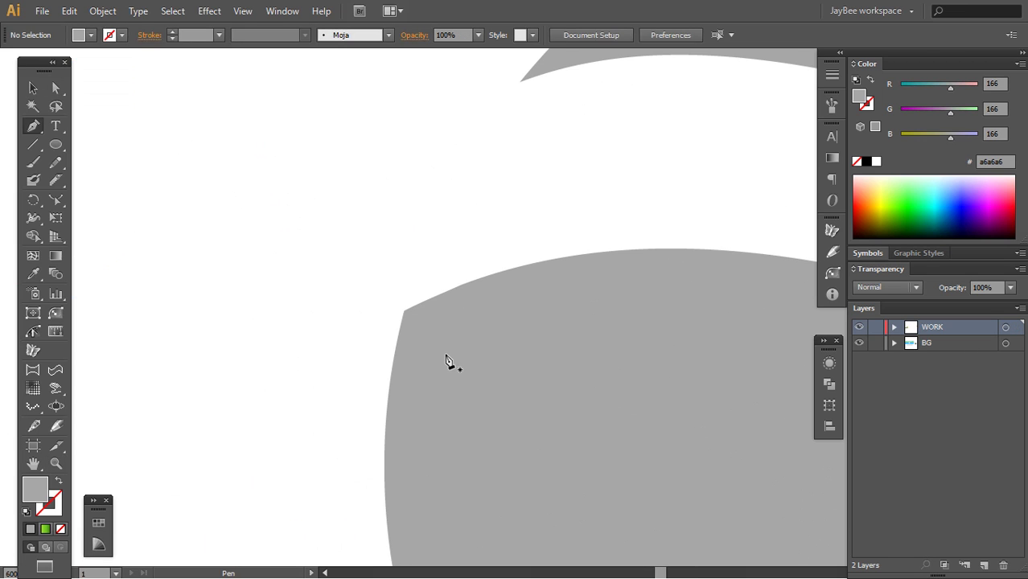
pyautogui.press('v')
pyautogui.click(448, 354)
pyautogui.press('p')
pyautogui.click(393, 361)
# Convert the middle band's upper-left corner anchor to smooth and move it slightly inward to round the corner, and deselect the band
pyautogui.press('a')
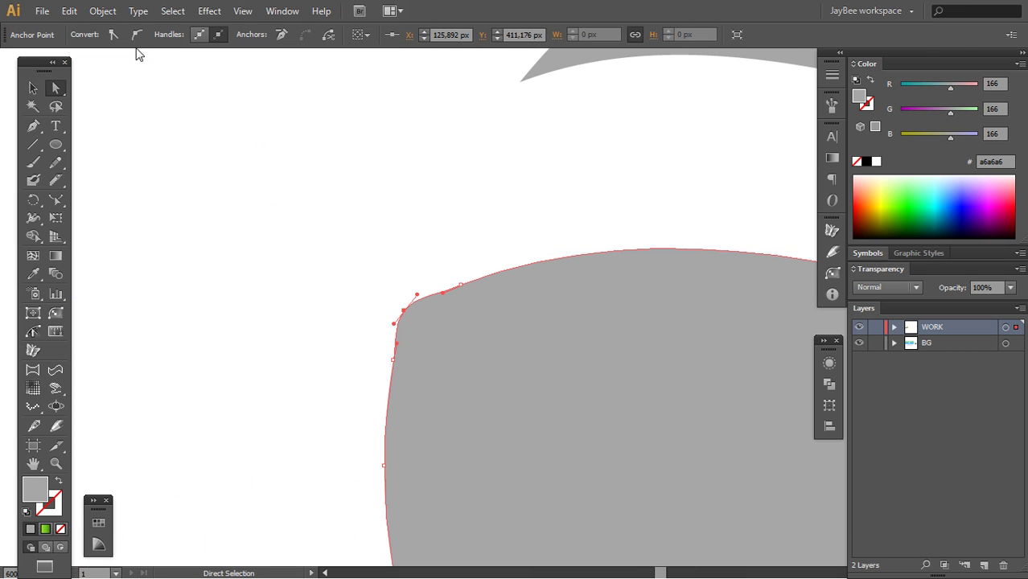
pyautogui.click(410, 318)
pyautogui.moveTo(411, 316); pyautogui.dragTo(411, 316)
pyautogui.hotkey('ctrl', 'shift', 'a')
# Select the bottom piece and add an anchor point on its lower edge beside the lower-left corner
pyautogui.press('z')
pyautogui.keyDown('alt'); pyautogui.click(505, 360); pyautogui.keyUp('alt')
pyautogui.keyDown('alt'); pyautogui.click(504, 360); pyautogui.keyUp('alt')
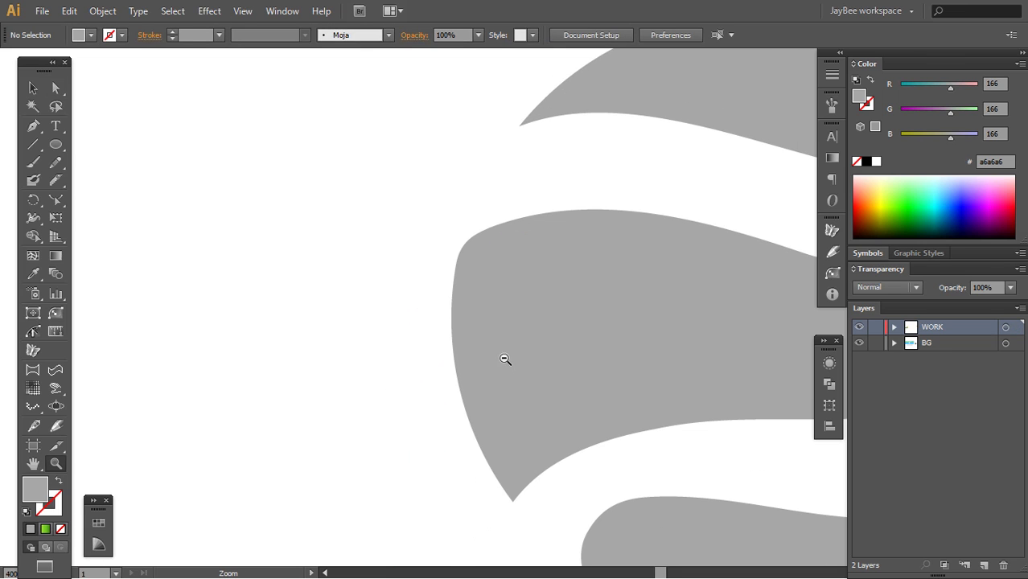
pyautogui.moveTo(530, 364); pyautogui.dragTo(390, 271)
pyautogui.moveTo(527, 391); pyautogui.dragTo(431, 287)
pyautogui.click(437, 337)
pyautogui.click(466, 333)
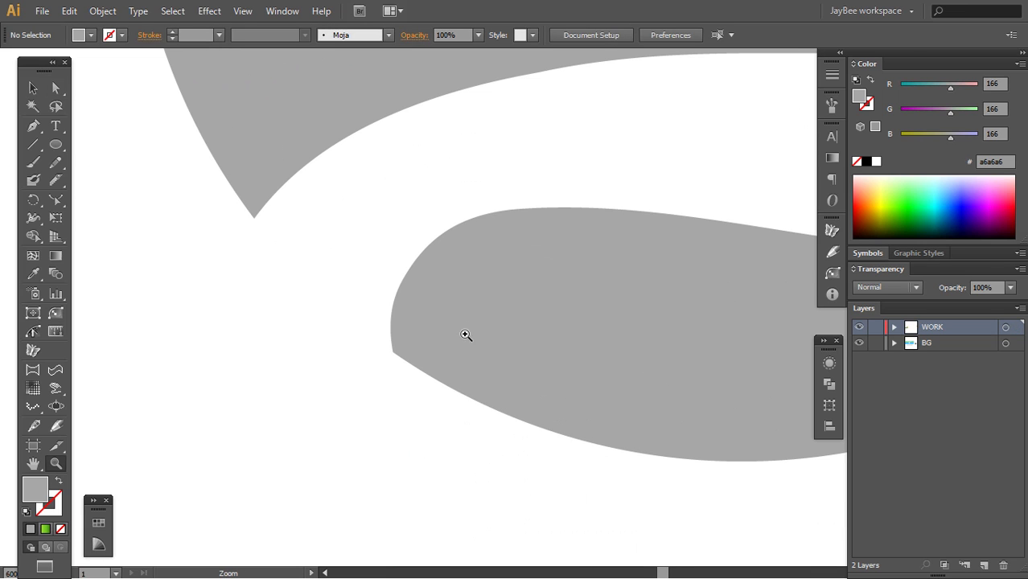
pyautogui.press('a')
pyautogui.click(443, 353)
pyautogui.press('p')
pyautogui.click(435, 378)
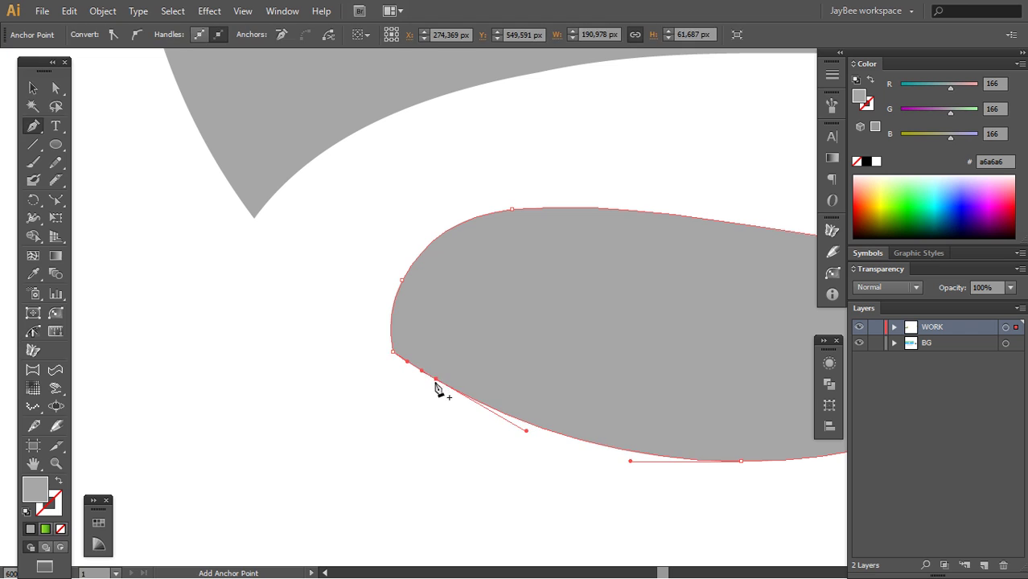
# Convert the bottom piece's lower-left corner anchor to smooth and move it slightly inward to round the corner, and deselect the piece
pyautogui.press('a')
pyautogui.click(397, 351)
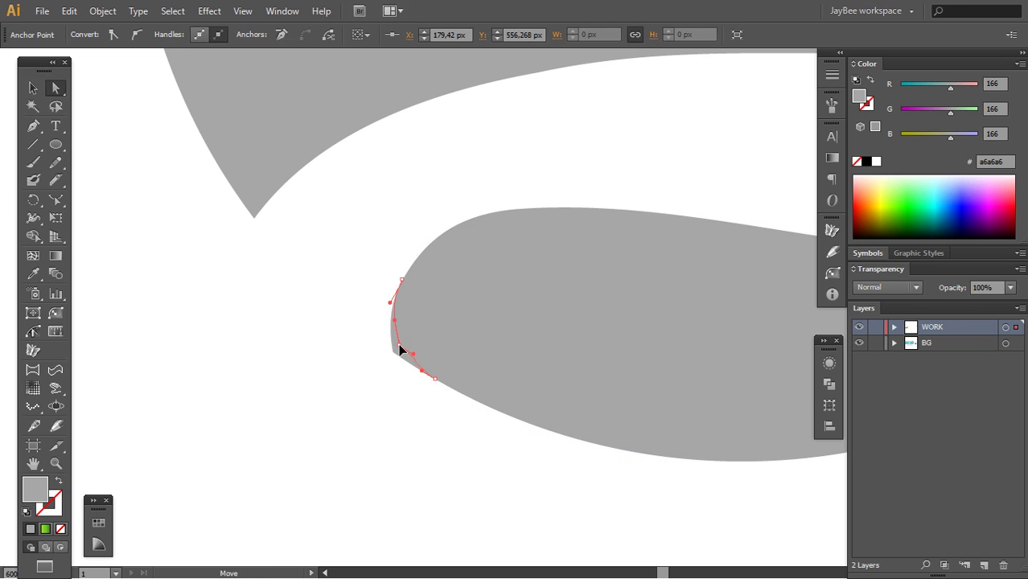
pyautogui.click(138, 35)
pyautogui.moveTo(400, 346)
pyautogui.mouseDown()
pyautogui.moveTo(391, 304)
pyautogui.moveTo(411, 359)
pyautogui.mouseUp()
pyautogui.hotkey('ctrl', 'shift', 'a')
# Examine the rounded corners by viewing the whole sphere and selecting the top, middle and bottom pieces in turn
pyautogui.press('z')
pyautogui.keyDown('alt'); pyautogui.click(513, 306); pyautogui.keyUp('alt')
pyautogui.moveTo(598, 245); pyautogui.dragTo(497, 345)
pyautogui.keyDown('alt'); pyautogui.click(498, 345); pyautogui.keyUp('alt')
pyautogui.moveTo(543, 284); pyautogui.dragTo(505, 363)
pyautogui.moveTo(524, 214); pyautogui.dragTo(506, 241)
pyautogui.click(507, 241)
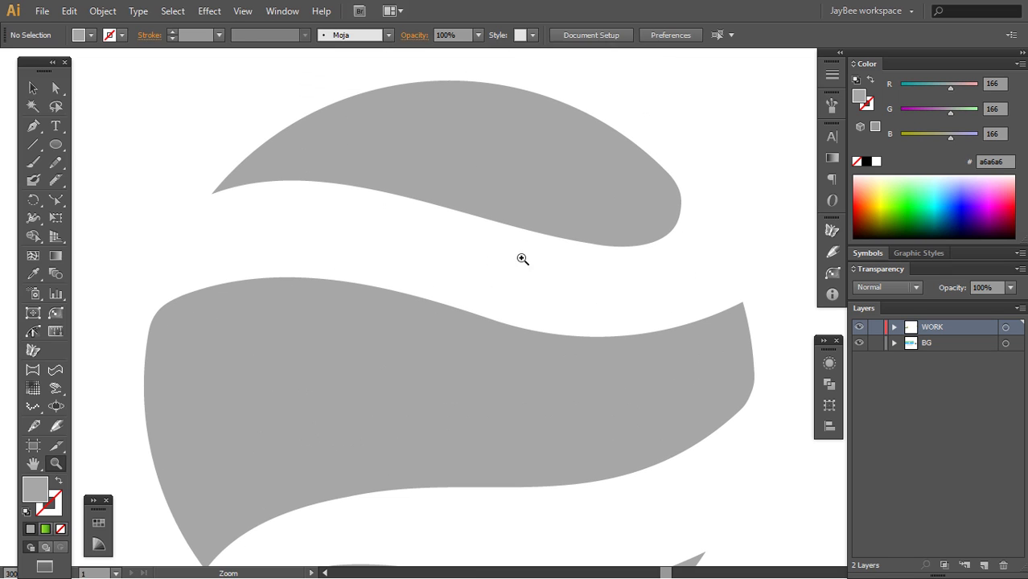
pyautogui.press('a')
pyautogui.click(529, 235)
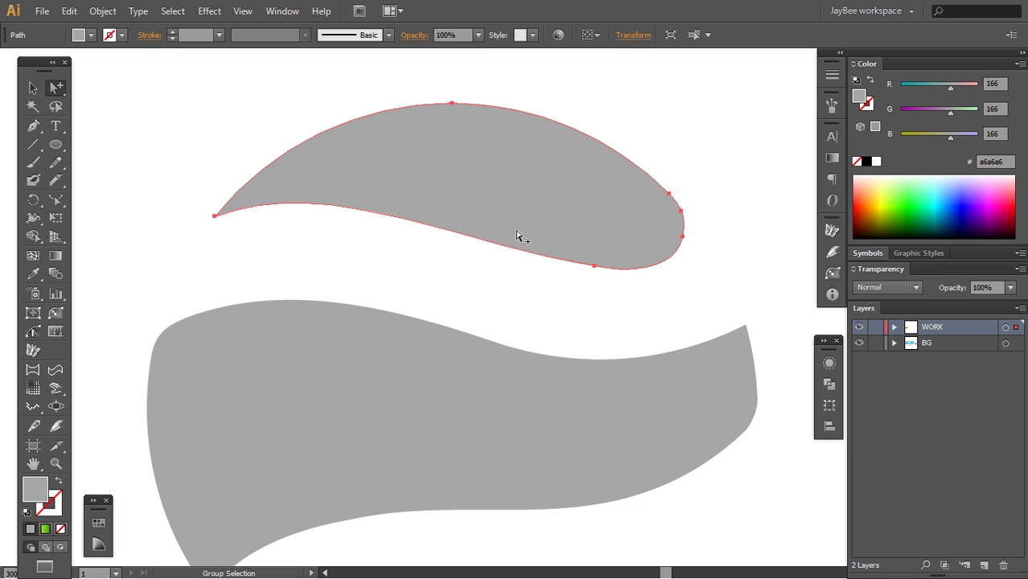
pyautogui.scroll(-5, 565, 328)
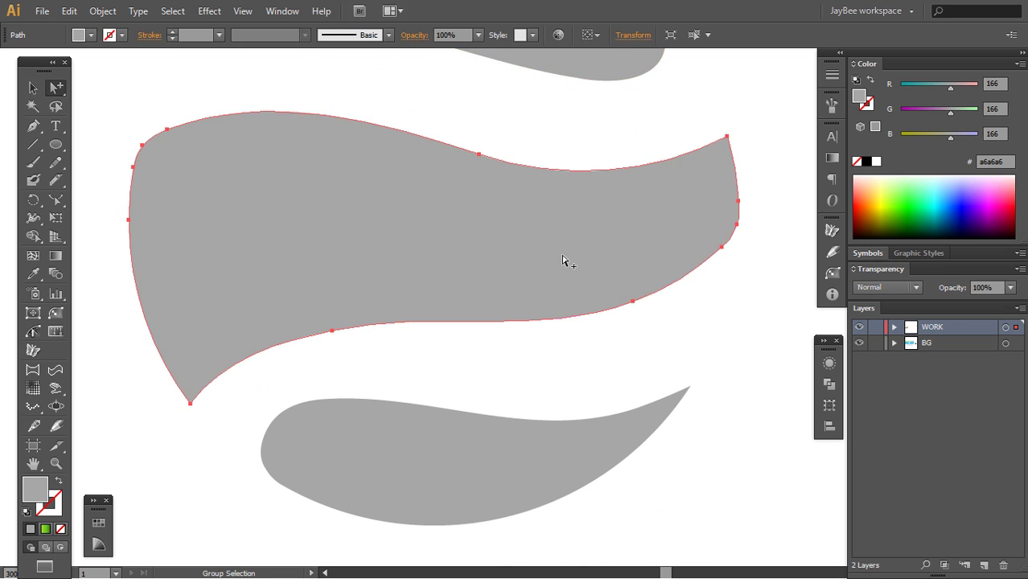
pyautogui.click(534, 445)
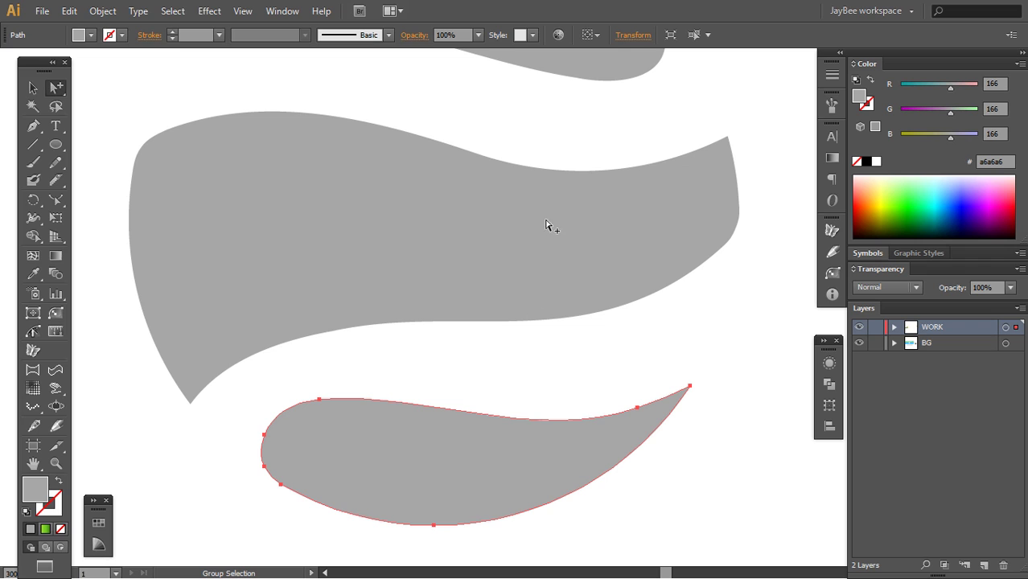
pyautogui.click(541, 257)
pyautogui.scroll(3, 574, 385)
pyautogui.click(541, 257)
pyautogui.scroll(2, 562, 276)
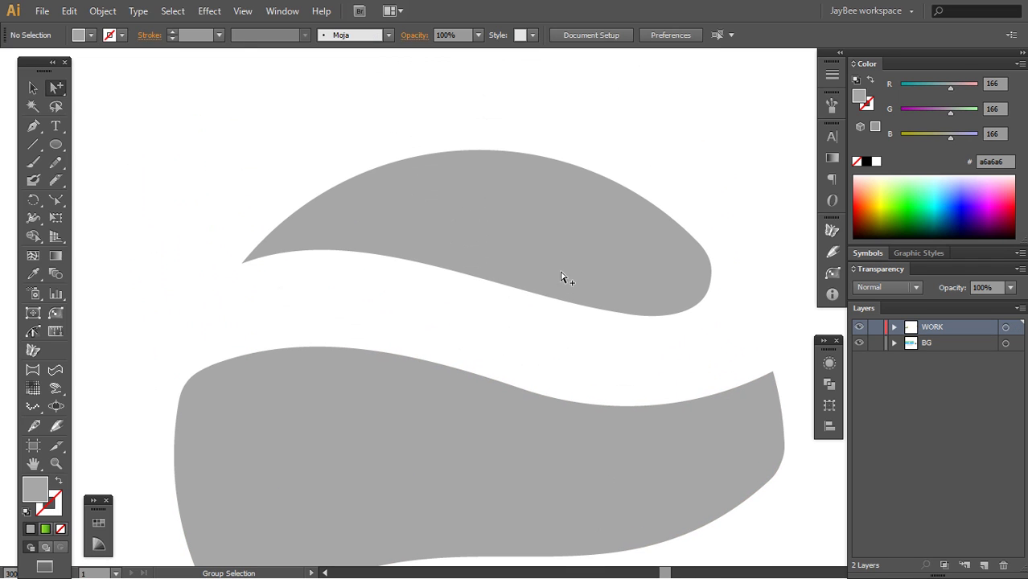
# Duplicate the top piece in place and flip the copy horizontally
pyautogui.click(582, 273)
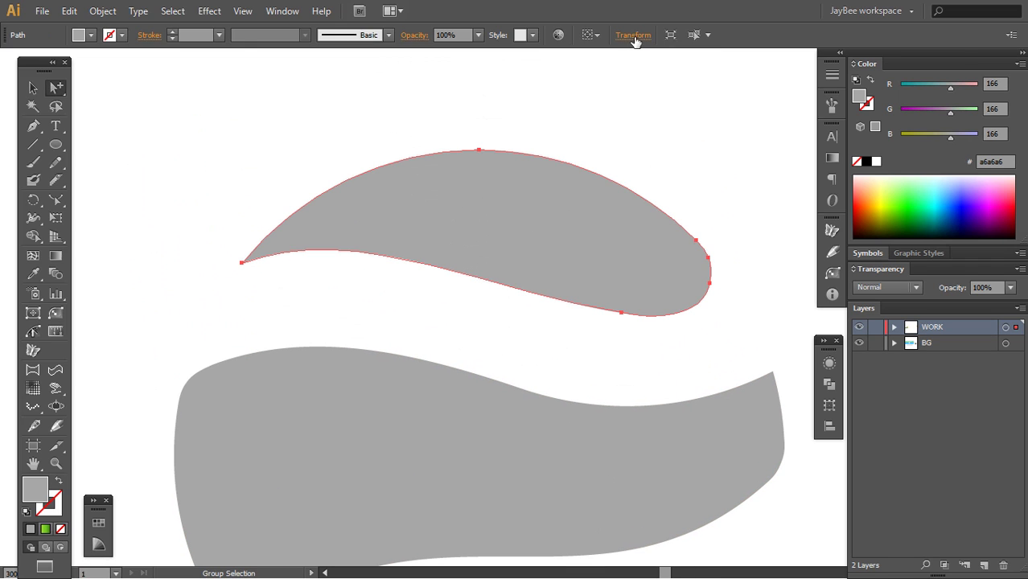
pyautogui.click(633, 36)
pyautogui.click(625, 196)
pyautogui.press('ctrl')
pyautogui.press('ctrl')
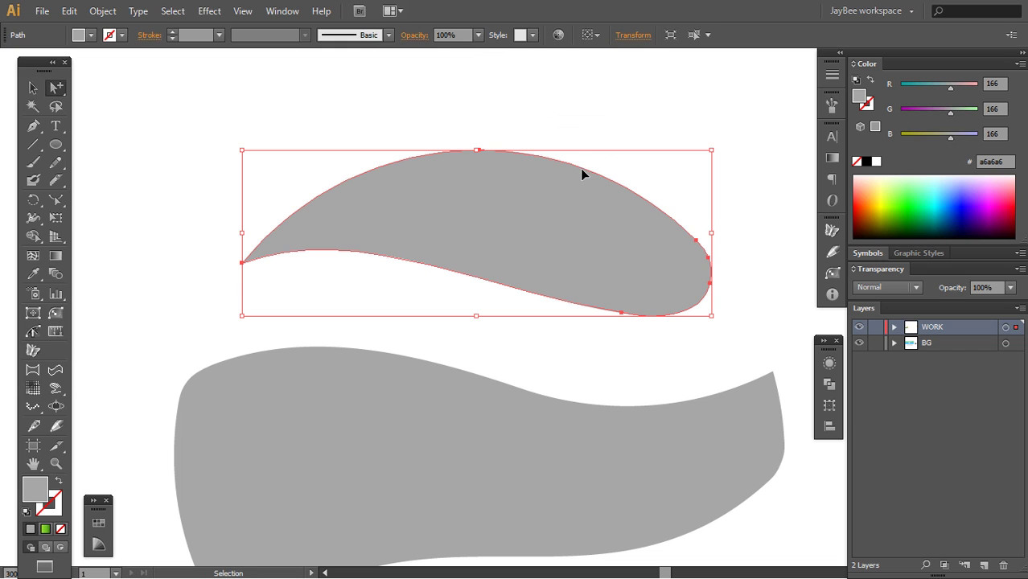
pyautogui.press('alt')
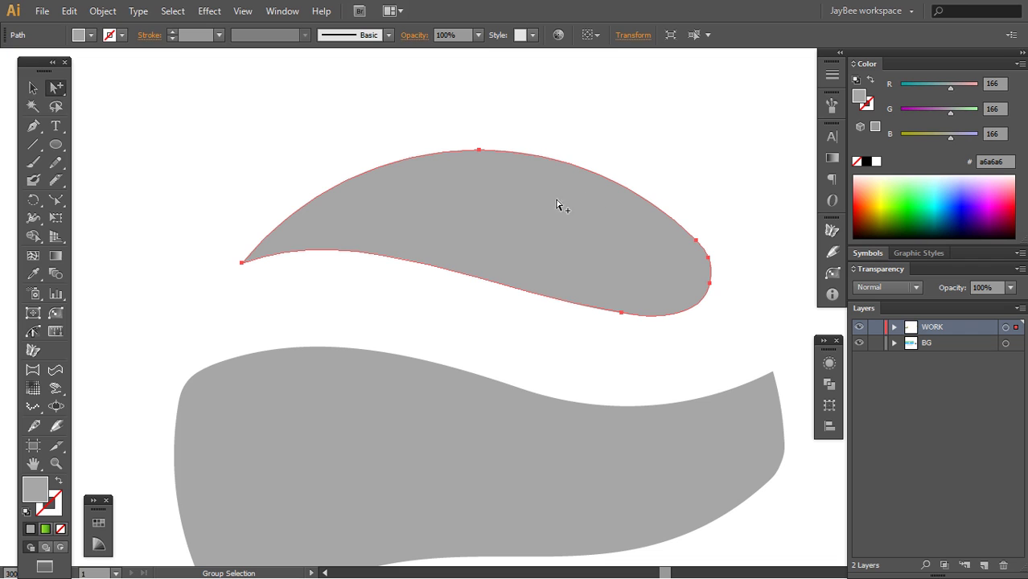
pyautogui.click(632, 37)
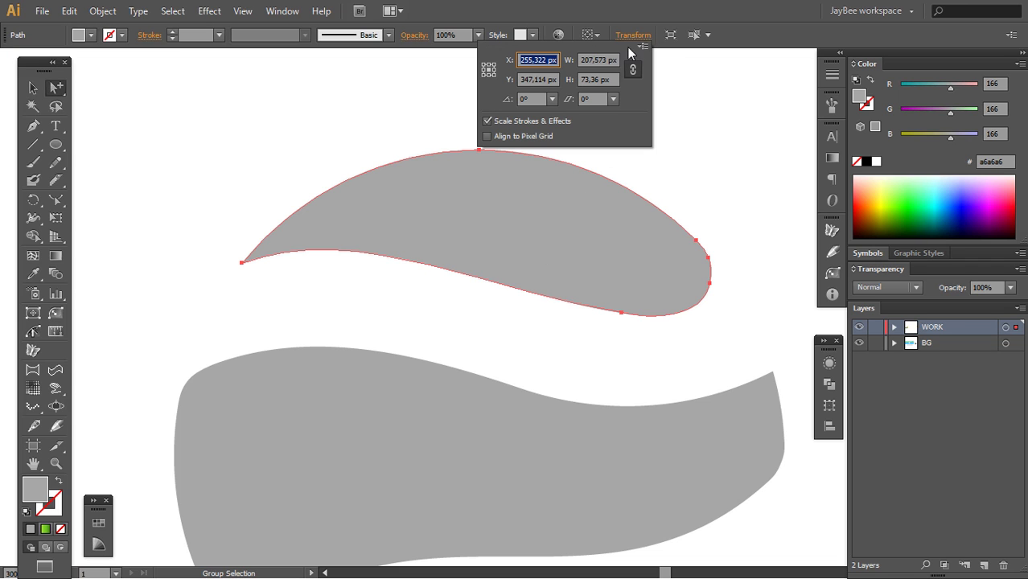
pyautogui.click(643, 46)
pyautogui.click(673, 50)
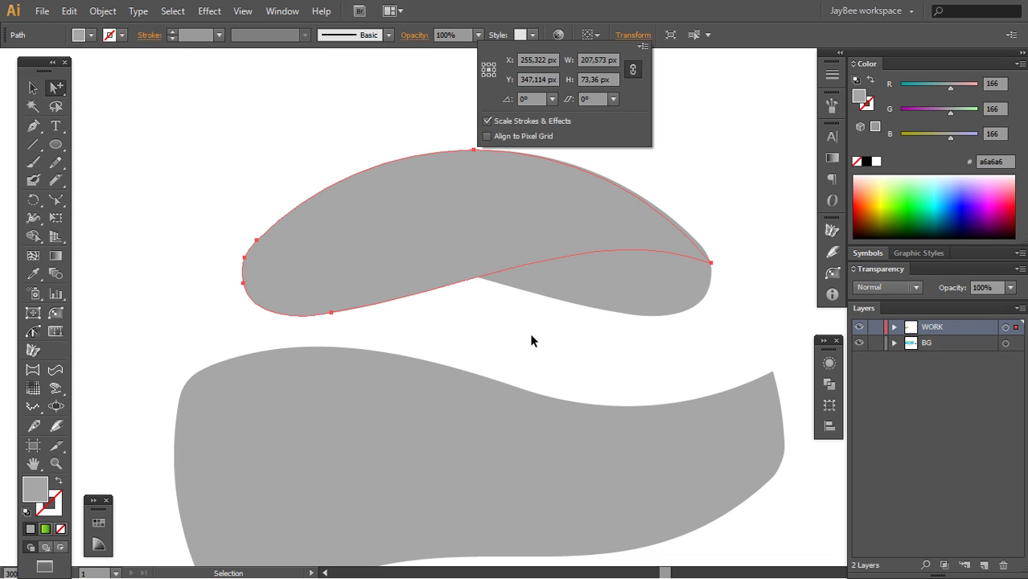
# Move the flipped copy behind the original top piece and darken its fill to RGB 129, 129, 129
pyautogui.click(633, 186)
pyautogui.hotkey('ctrl', 'x')
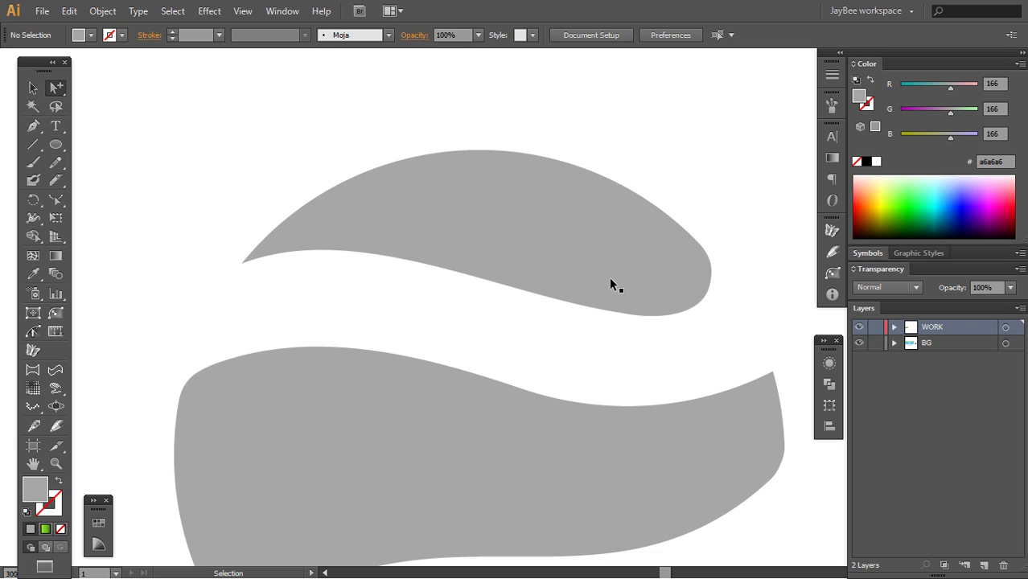
pyautogui.click(609, 285)
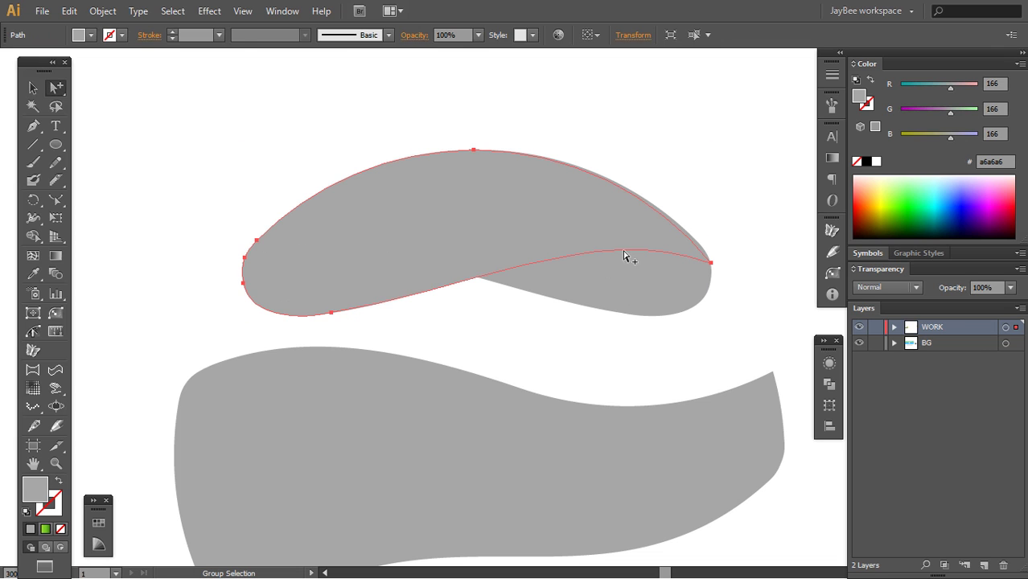
pyautogui.moveTo(951, 136); pyautogui.dragTo(942, 138)
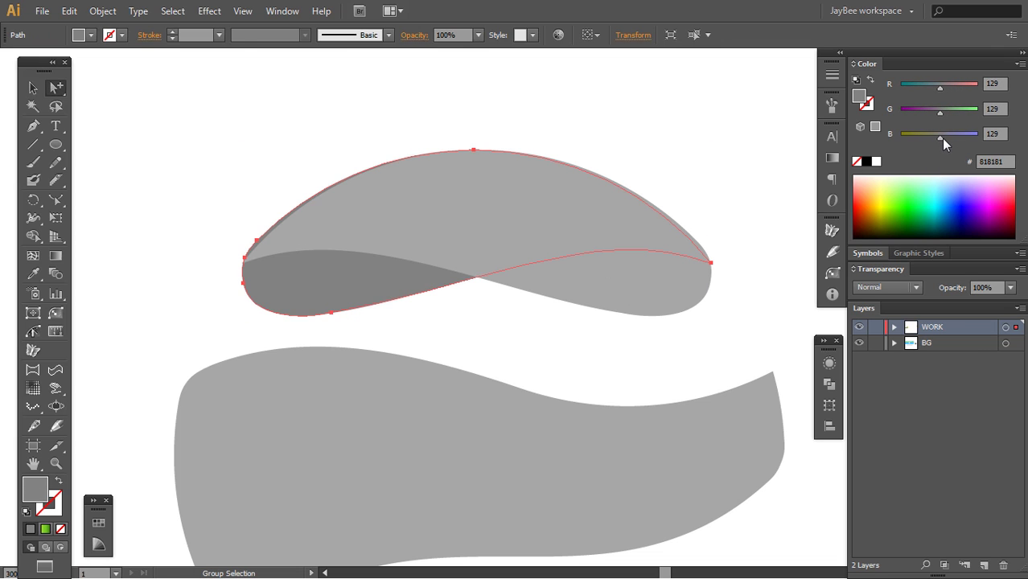
# Toggle Smart Guides and adjust the dark copy so it tucks behind the top piece's upper edge, and deselect it
pyautogui.press('z')
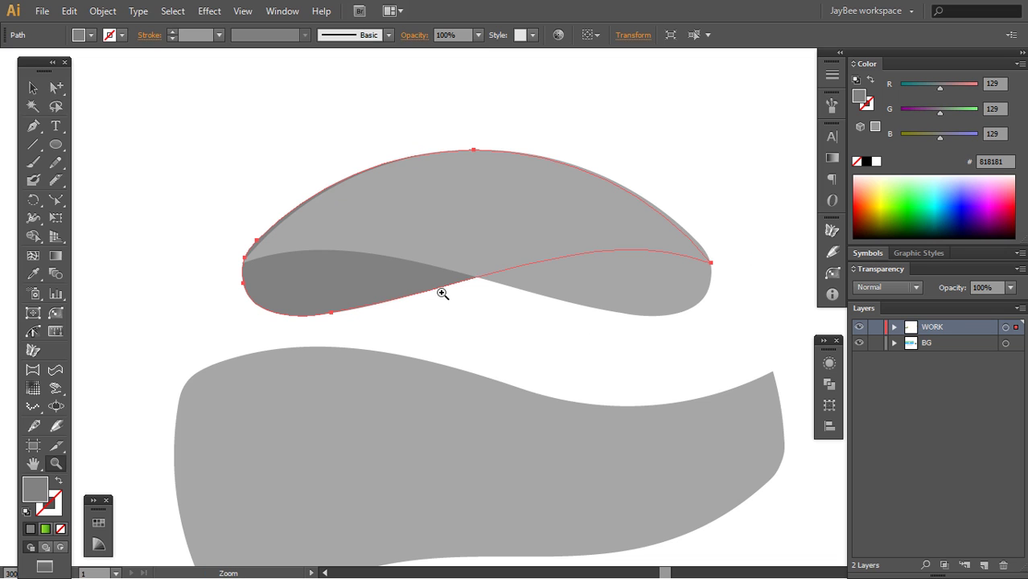
pyautogui.press('f')
pyautogui.click(441, 291)
pyautogui.moveTo(425, 272); pyautogui.dragTo(474, 340)
pyautogui.click(449, 277)
pyautogui.moveTo(473, 300); pyautogui.dragTo(383, 292)
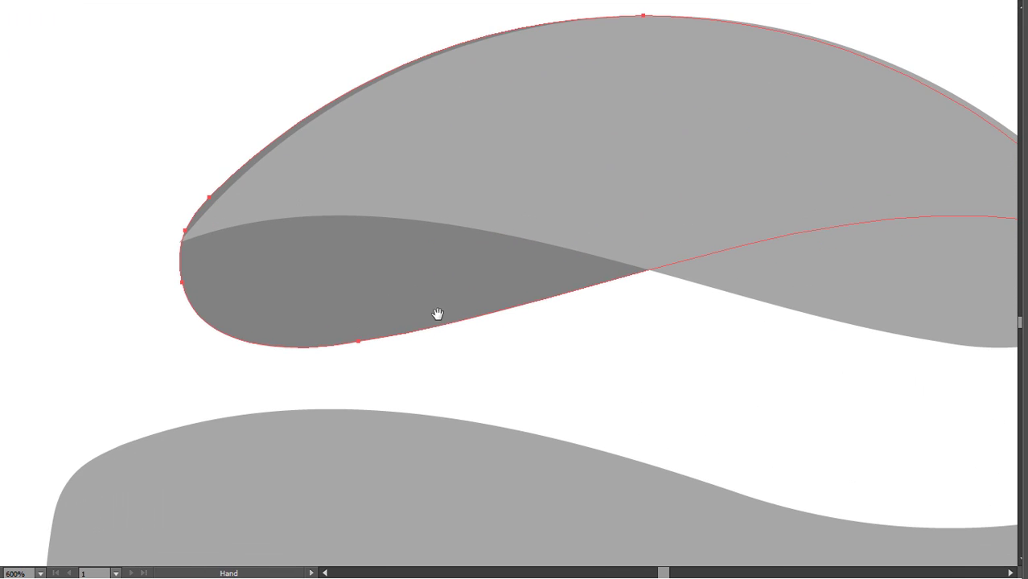
pyautogui.keyDown('alt'); pyautogui.click(454, 307); pyautogui.keyUp('alt')
pyautogui.moveTo(466, 301); pyautogui.dragTo(379, 346)
pyautogui.press('v')
pyautogui.hotkey('ctrl', 'u')
pyautogui.click(491, 380)
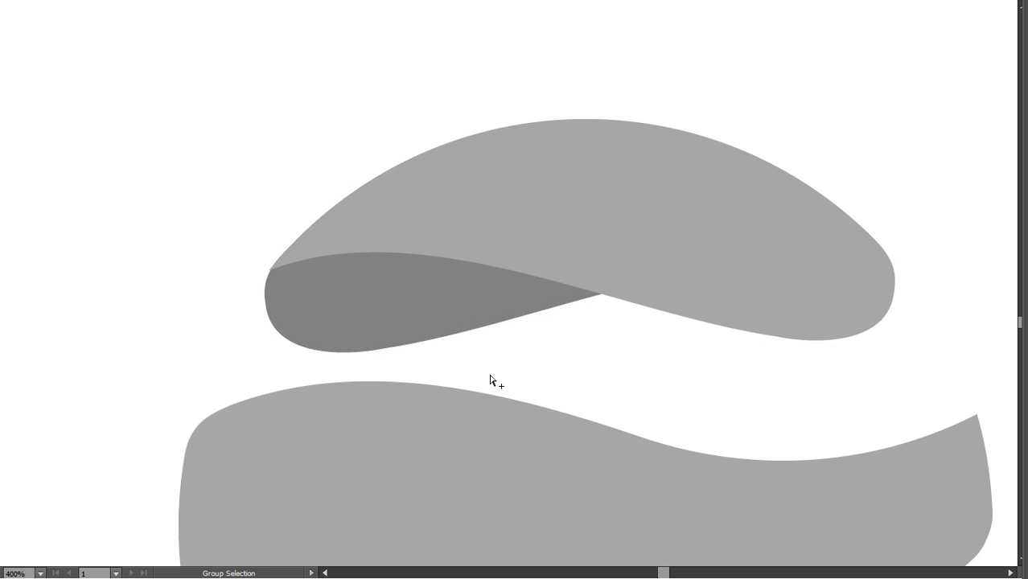
# Check the whole sphere with its dark top fold in full screen and return to the normal screen mode
pyautogui.keyDown('alt'); pyautogui.click(535, 342); pyautogui.keyUp('alt')
pyautogui.keyDown('alt'); pyautogui.click(535, 340); pyautogui.keyUp('alt')
pyautogui.moveTo(538, 385); pyautogui.dragTo(512, 283)
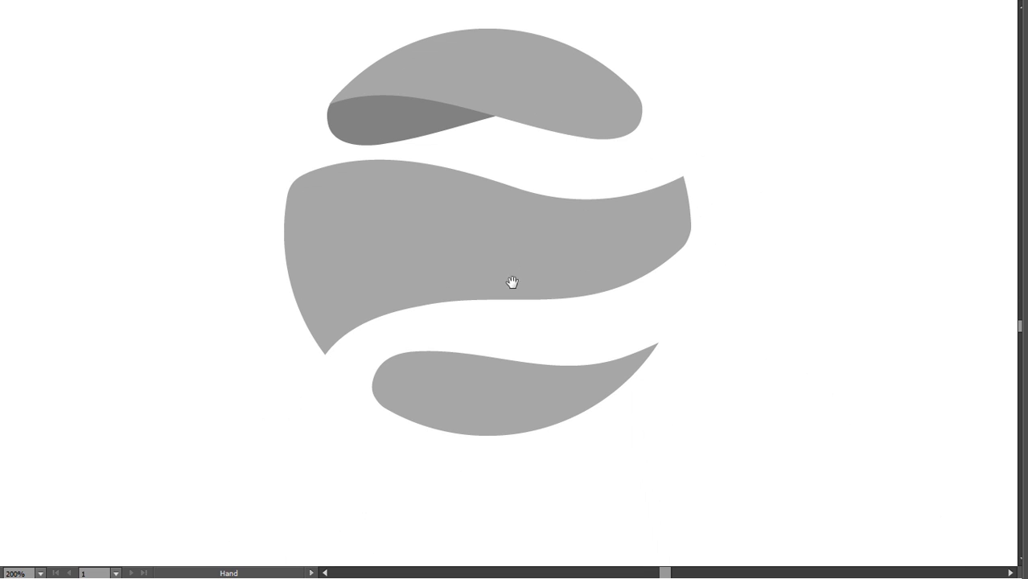
pyautogui.press('f')
pyautogui.press('f')
pyautogui.moveTo(536, 370)
pyautogui.mouseDown()
pyautogui.moveTo(526, 321)
pyautogui.moveTo(542, 359)
pyautogui.mouseUp()
pyautogui.click(526, 322)
pyautogui.keyDown('alt'); pyautogui.click(525, 335); pyautogui.keyUp('alt')
# Duplicate the bottom piece in place and flip the copy horizontally
pyautogui.press('a')
pyautogui.keyDown('alt'); pyautogui.click(503, 417); pyautogui.keyUp('alt')
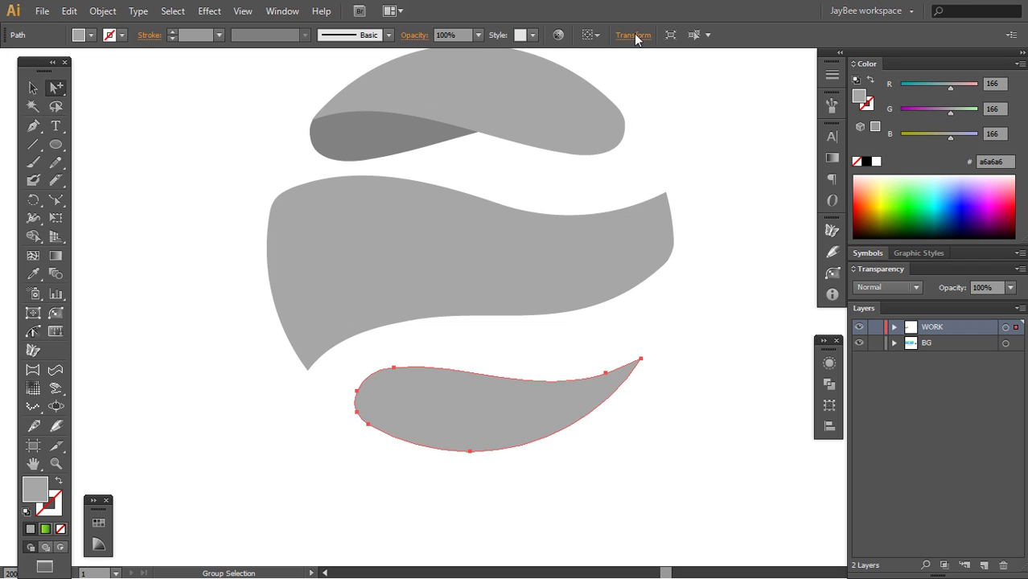
pyautogui.click(634, 35)
pyautogui.click(686, 125)
pyautogui.click(634, 35)
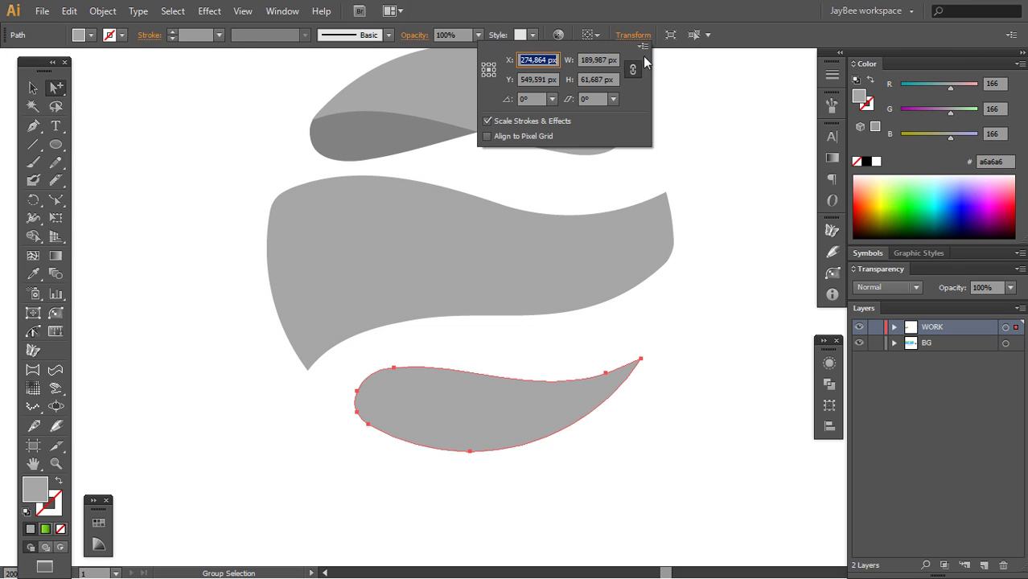
pyautogui.click(643, 46)
pyautogui.click(676, 49)
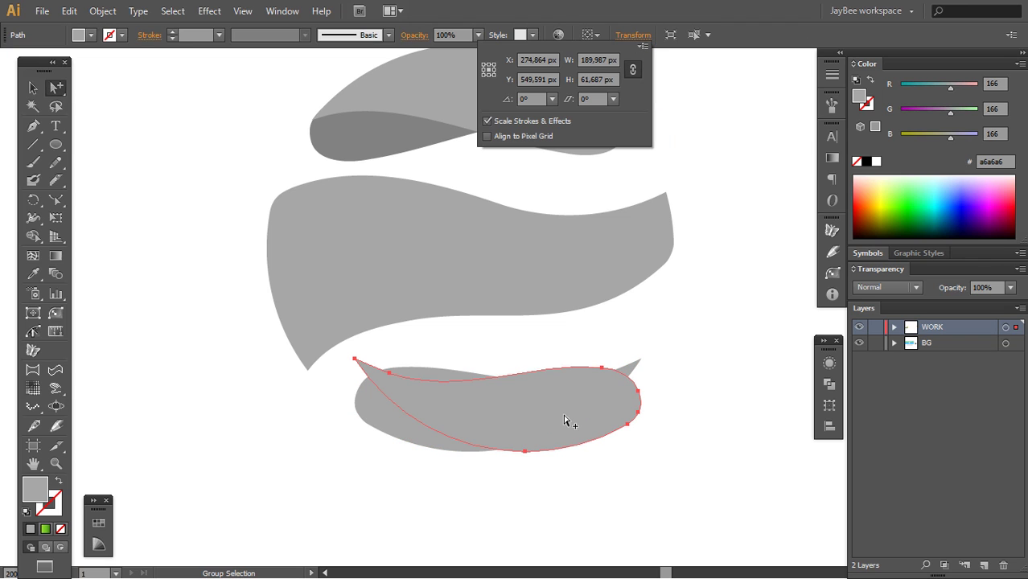
# Rotate the flipped copy of the bottom piece counter-clockwise so its rounded end rises above the original's pointed right tip
pyautogui.click(546, 395)
pyautogui.press('t')
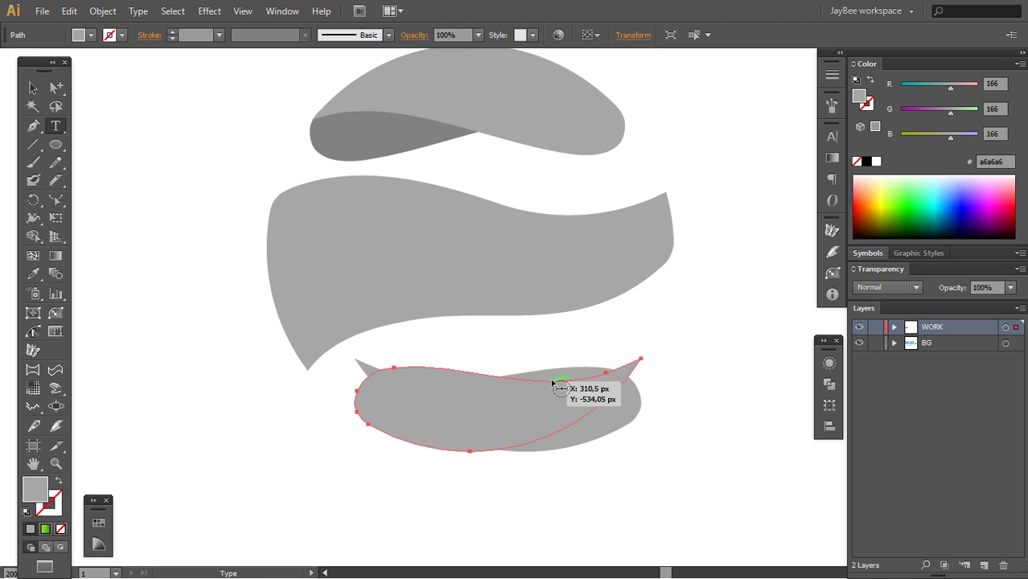
pyautogui.press('z')
pyautogui.click(549, 375)
pyautogui.press('a')
pyautogui.press('r')
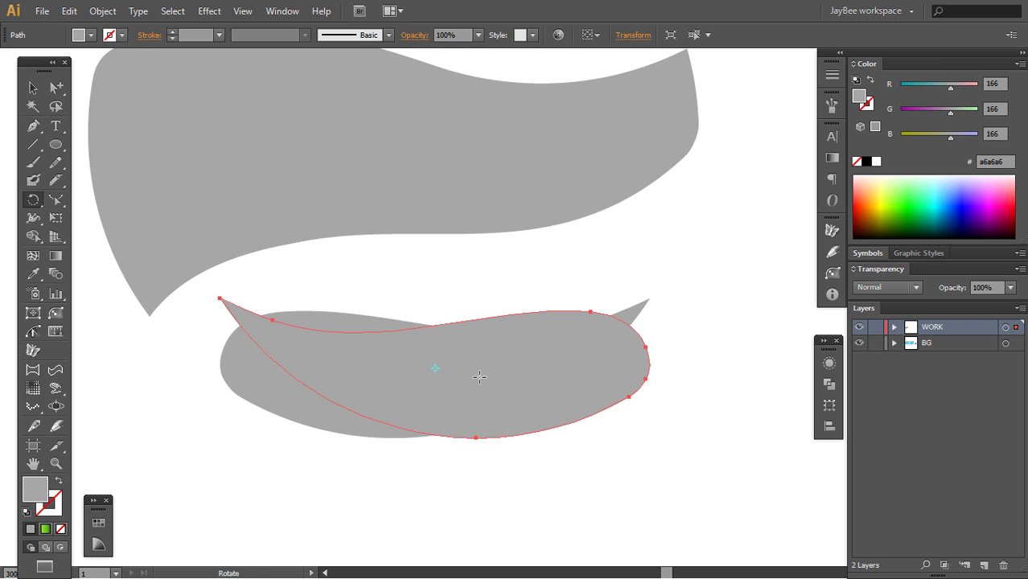
pyautogui.moveTo(608, 381); pyautogui.dragTo(565, 341)
pyautogui.press('v')
pyautogui.hotkey('ctrl', 'z')
pyautogui.moveTo(560, 299); pyautogui.dragTo(568, 280)
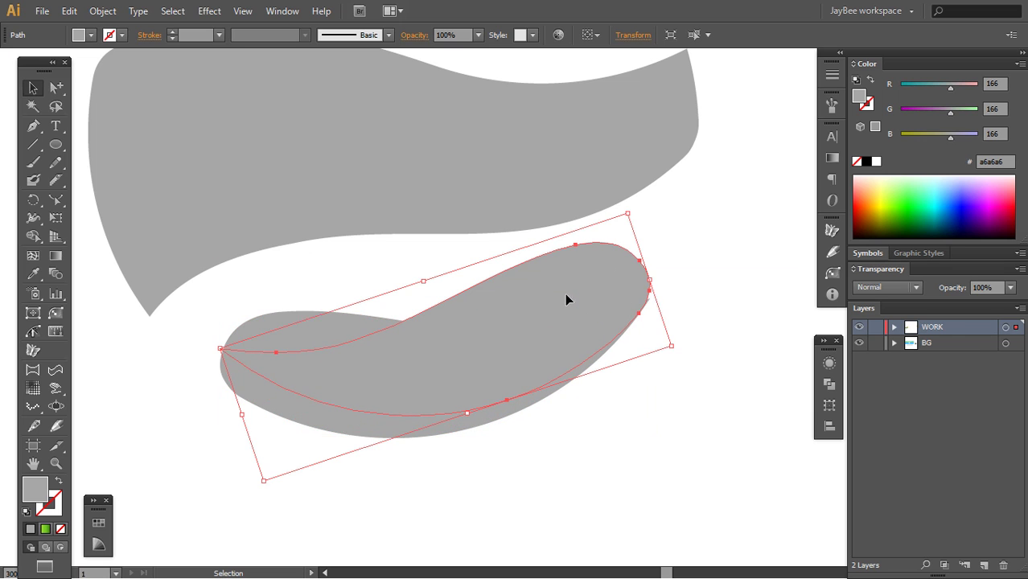
# Place the rotated copy behind the bottom piece and give it the dark grey fill sampled from the top fold
pyautogui.click(590, 395)
pyautogui.press('z')
pyautogui.click(554, 309)
pyautogui.press('a')
pyautogui.click(549, 284)
pyautogui.moveTo(423, 101); pyautogui.dragTo(629, 429)
pyautogui.press('i')
pyautogui.click(359, 164)
pyautogui.moveTo(547, 369); pyautogui.dragTo(379, 96)
# Nudge the dark copy slightly up and right to align it with the bottom piece's right tip, and deselect it
pyautogui.press('a')
pyautogui.click(672, 277)
pyautogui.moveTo(591, 309); pyautogui.dragTo(596, 301)
pyautogui.press('v')
pyautogui.click(642, 430)
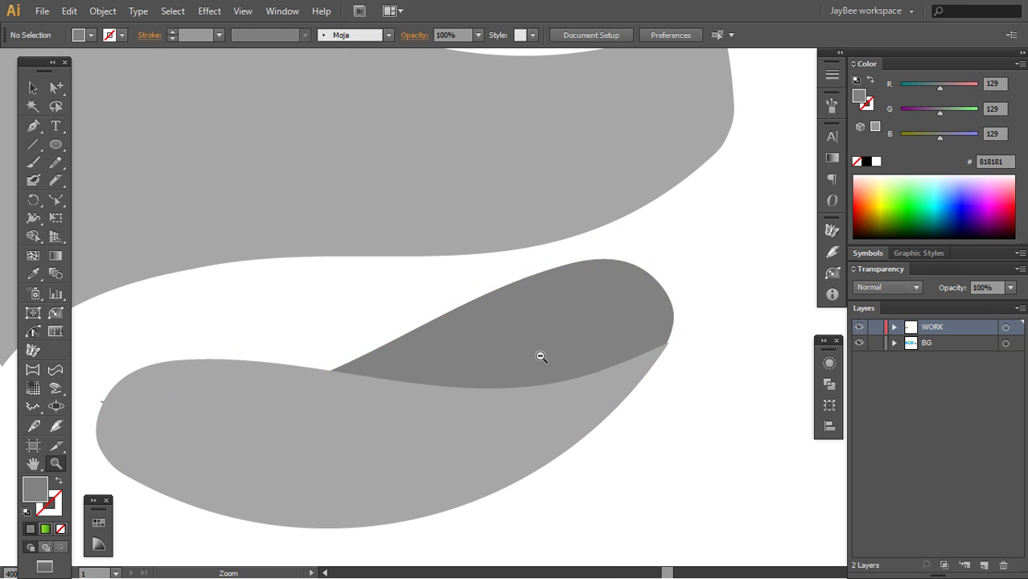
# Draw a closed fold shape with the Pen tool from the middle band's lower-left tip, curving along and overlapping its lower edge
pyautogui.keyDown('alt'); pyautogui.click(542, 357); pyautogui.keyUp('alt')
pyautogui.keyDown('alt'); pyautogui.click(548, 357); pyautogui.keyUp('alt')
pyautogui.moveTo(553, 358); pyautogui.dragTo(633, 483)
pyautogui.click(480, 357)
pyautogui.moveTo(499, 346); pyautogui.dragTo(521, 378)
pyautogui.press('a')
pyautogui.click(405, 290)
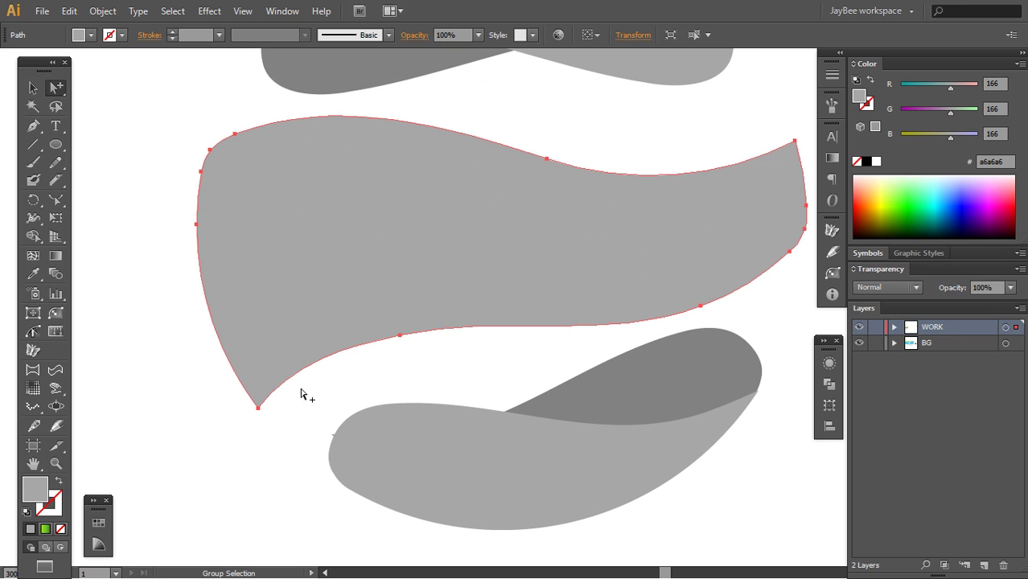
pyautogui.press('p')
pyautogui.keyDown('ctrl'); pyautogui.click(273, 428); pyautogui.keyUp('ctrl')
pyautogui.moveTo(258, 407); pyautogui.dragTo(305, 408)
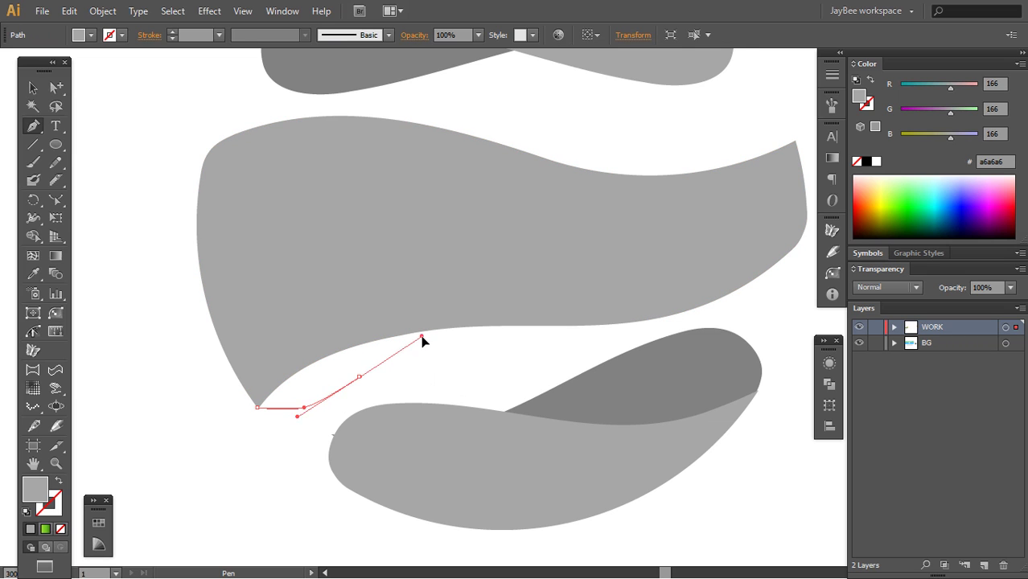
pyautogui.moveTo(424, 342); pyautogui.dragTo(426, 342)
pyautogui.moveTo(570, 318); pyautogui.dragTo(526, 294)
pyautogui.moveTo(422, 303); pyautogui.dragTo(298, 336)
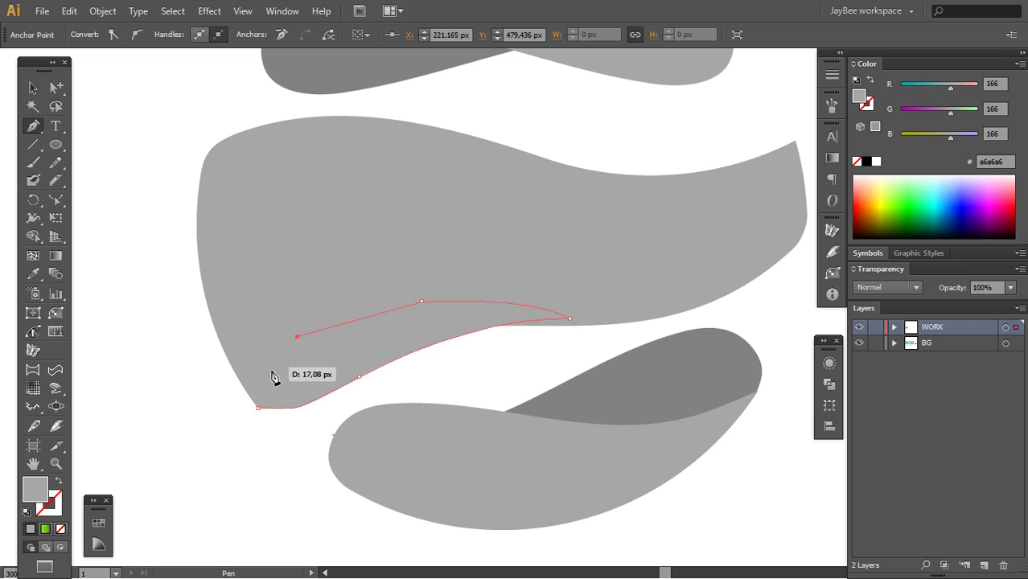
pyautogui.press('a')
pyautogui.click(278, 442)
# Shift the fold's lower anchor to the right and adjust its handles into a smooth S-curve from the middle band's tip
pyautogui.click(359, 377)
pyautogui.hotkey('ctrl', 'space')
pyautogui.keyDown('ctrl'); pyautogui.click(399, 380); pyautogui.keyUp('ctrl')
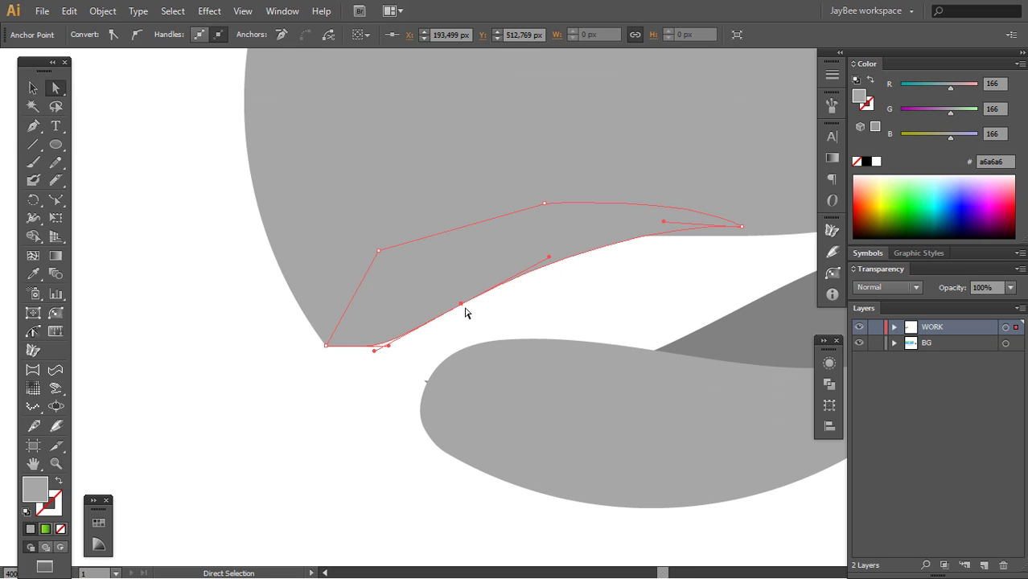
pyautogui.moveTo(546, 264); pyautogui.dragTo(509, 277)
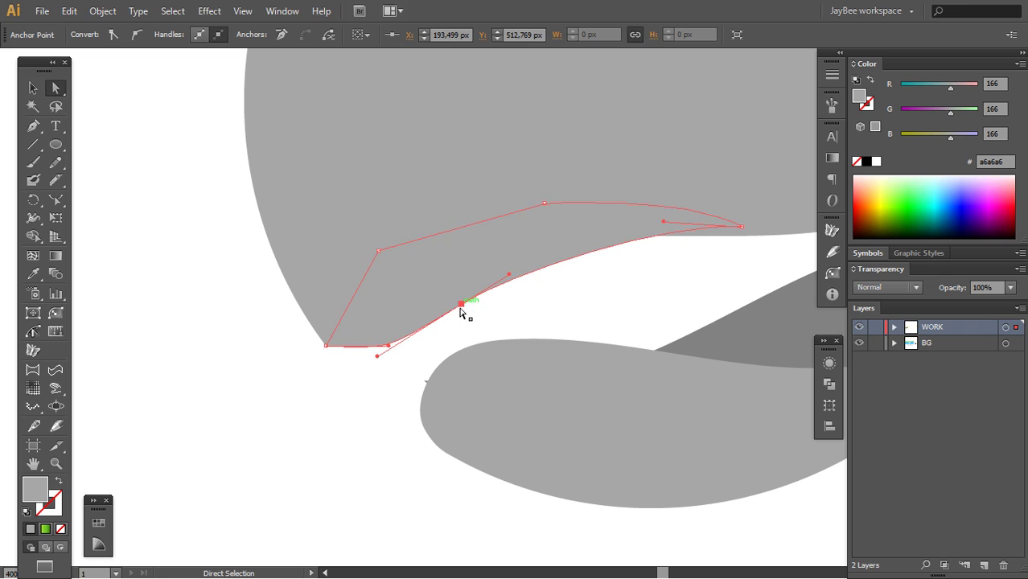
pyautogui.moveTo(464, 309); pyautogui.dragTo(494, 303)
pyautogui.moveTo(386, 351); pyautogui.dragTo(374, 358)
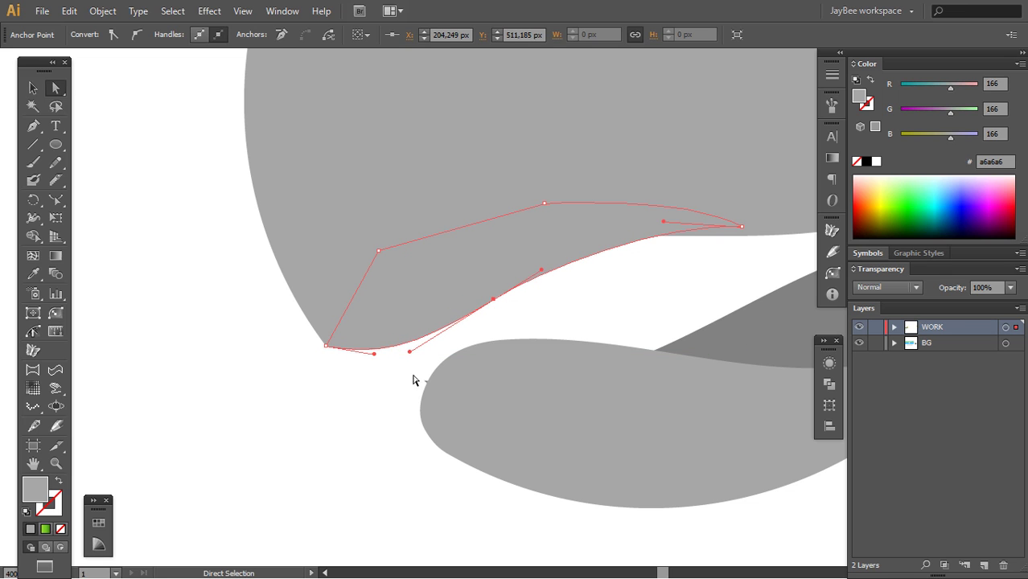
# Fill the lower-left fold with the dark grey sampled from the existing fold and place it behind the middle band
pyautogui.press('i')
pyautogui.moveTo(742, 346); pyautogui.dragTo(682, 342)
pyautogui.click(681, 339)
pyautogui.moveTo(663, 286); pyautogui.dragTo(646, 334)
pyautogui.press('a')
pyautogui.click(527, 316)
pyautogui.click(516, 296)
pyautogui.hotkey('ctrl', 'x')
pyautogui.hotkey('ctrl', 'b')
pyautogui.click(563, 330)
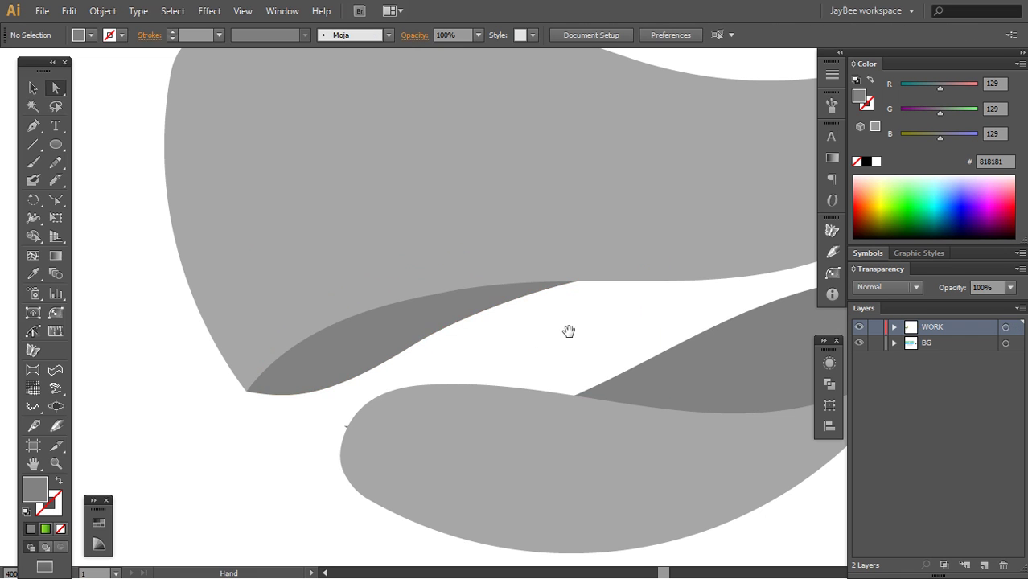
# Draw a closed dark grey fold with the Pen tool from the middle band's upper-right tip, arching above its upper edge
pyautogui.moveTo(569, 330); pyautogui.dragTo(408, 420)
pyautogui.keyDown('ctrl'); pyautogui.keyDown('alt'); pyautogui.click(568, 311); pyautogui.keyUp('alt'); pyautogui.keyUp('ctrl')
pyautogui.moveTo(567, 302); pyautogui.dragTo(572, 390)
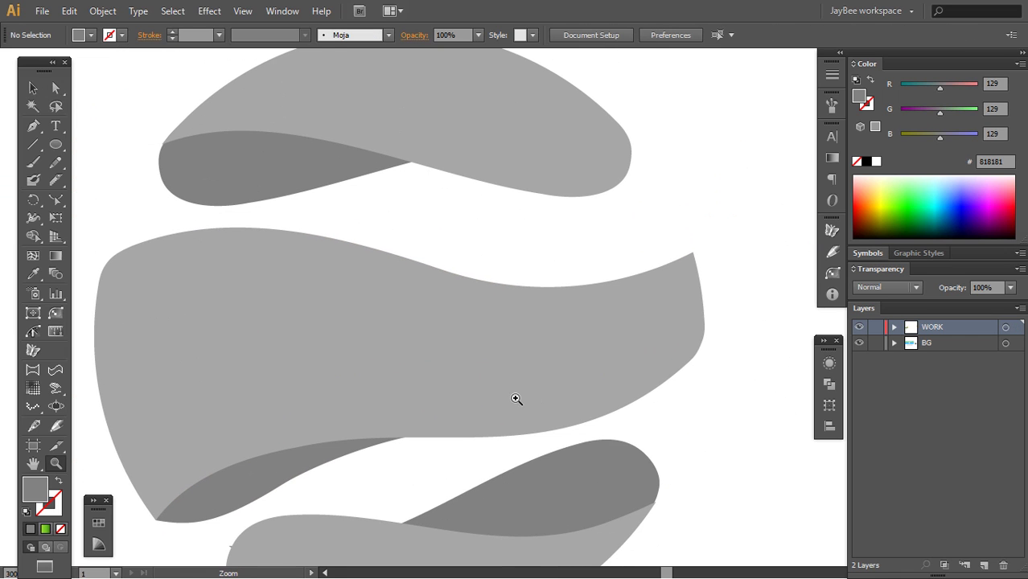
pyautogui.click(540, 313)
pyautogui.moveTo(570, 328)
pyautogui.mouseDown()
pyautogui.moveTo(556, 353)
pyautogui.moveTo(568, 336)
pyautogui.mouseUp()
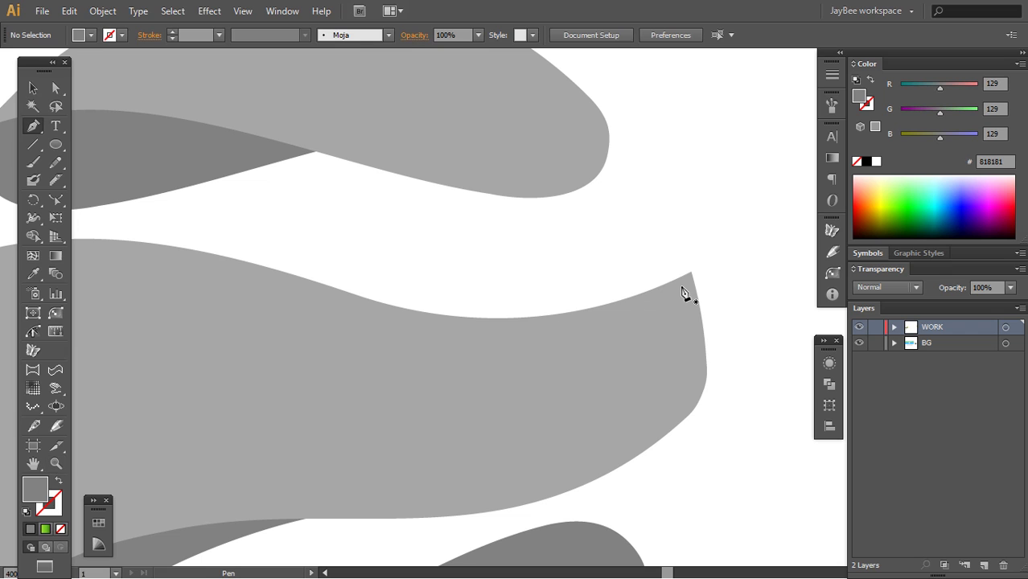
pyautogui.moveTo(691, 272); pyautogui.dragTo(670, 268)
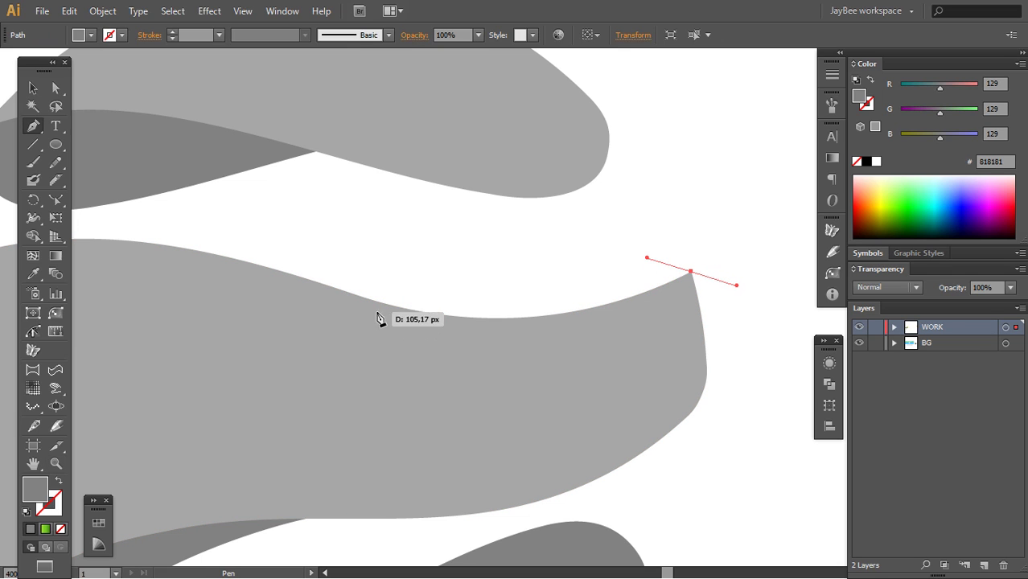
pyautogui.moveTo(359, 325); pyautogui.dragTo(147, 338)
pyautogui.press('ctrl')
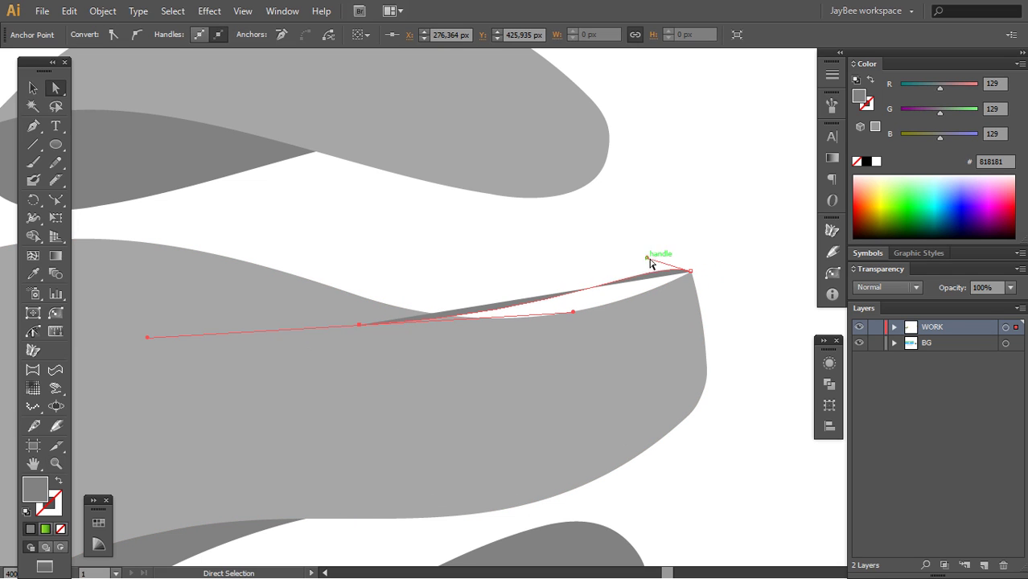
pyautogui.moveTo(648, 258); pyautogui.dragTo(599, 243)
pyautogui.click(573, 352)
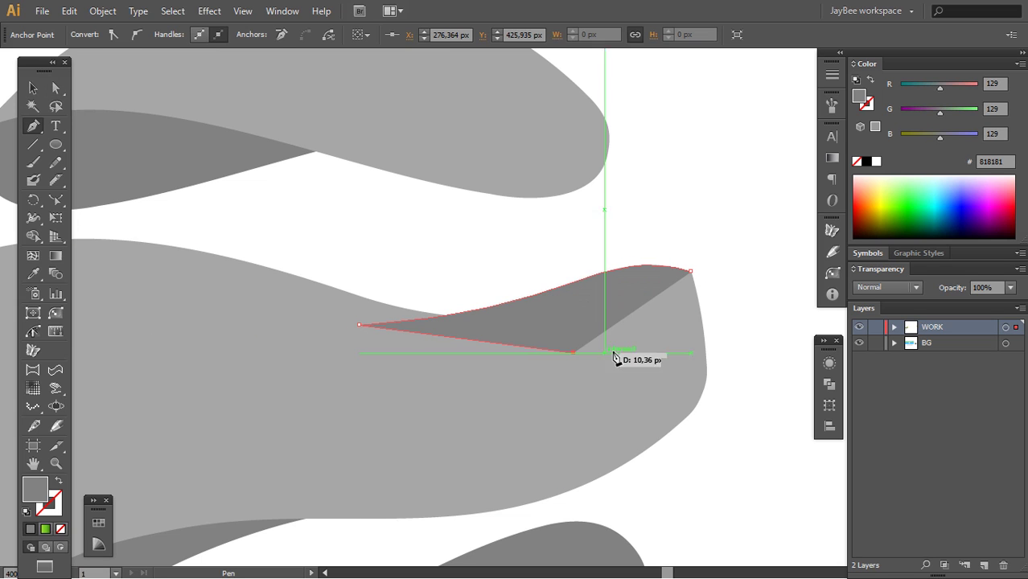
pyautogui.click(667, 305)
pyautogui.click(691, 271)
pyautogui.press('ctrl')
pyautogui.keyDown('ctrl'); pyautogui.click(710, 256); pyautogui.keyUp('ctrl')
# Place the upper-right fold behind the middle band and deselect it
pyautogui.press('v')
pyautogui.click(662, 279)
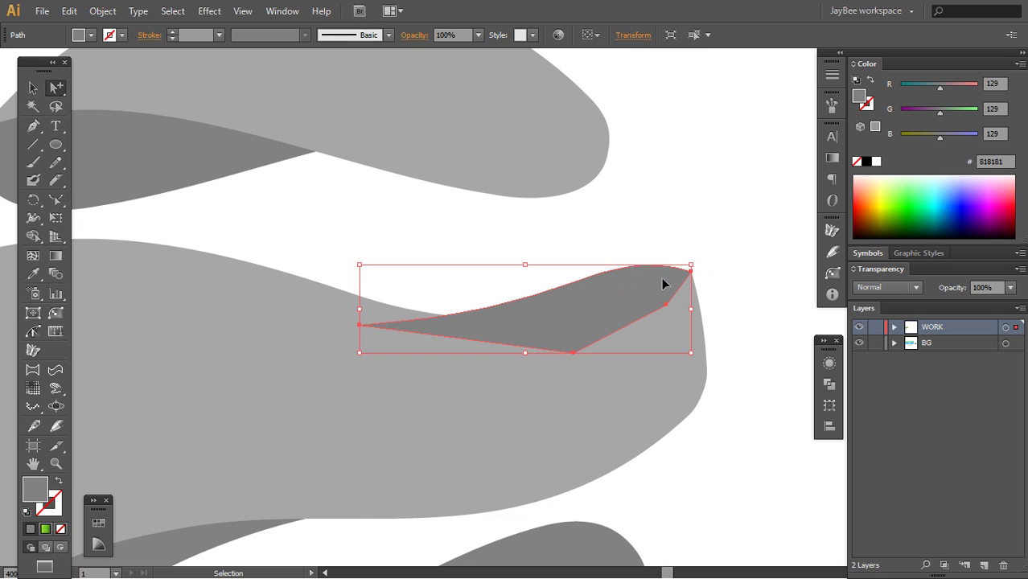
pyautogui.hotkey('ctrl', 'x')
pyautogui.hotkey('ctrl', 'b')
pyautogui.click(699, 247)
pyautogui.press('z')
pyautogui.keyDown('alt'); pyautogui.click(532, 344); pyautogui.keyUp('alt')
pyautogui.keyDown('alt'); pyautogui.click(532, 344); pyautogui.keyUp('alt')
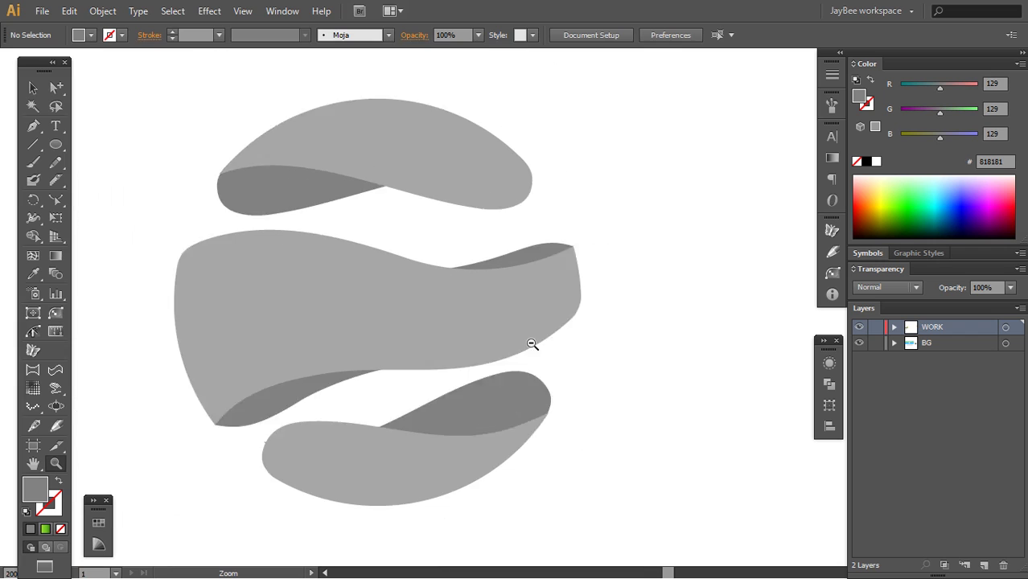
pyautogui.keyDown('alt'); pyautogui.click(535, 343); pyautogui.keyUp('alt')
# Shorten and steepen the curve handle at the upper-right fold's tip to make its end rounder
pyautogui.moveTo(510, 298); pyautogui.dragTo(564, 314)
pyautogui.click(550, 274)
pyautogui.click(549, 276)
pyautogui.click(512, 336)
pyautogui.moveTo(503, 340); pyautogui.dragTo(544, 364)
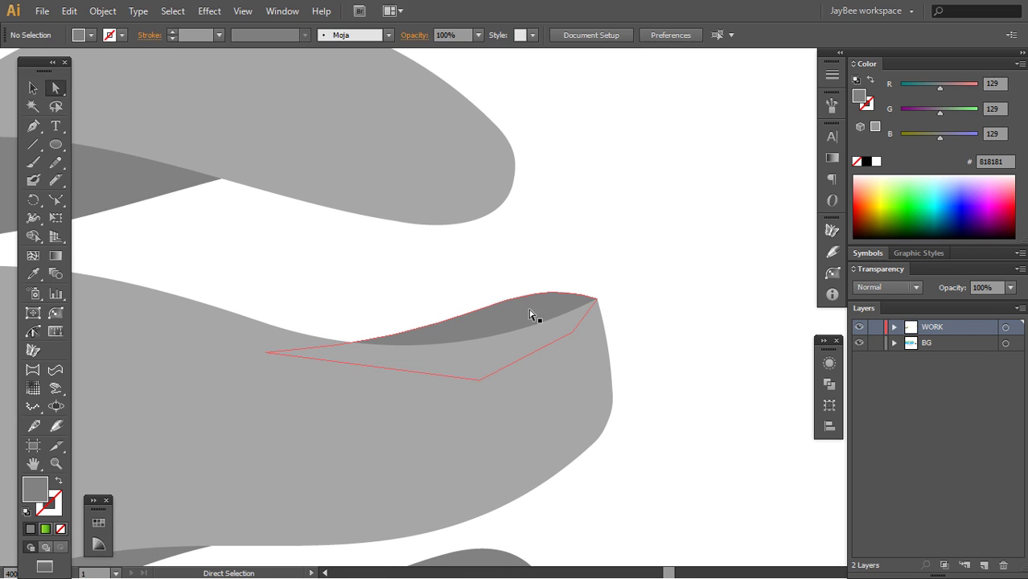
pyautogui.click(532, 313)
pyautogui.keyDown('ctrl'); pyautogui.click(538, 308); pyautogui.keyUp('ctrl')
pyautogui.click(595, 296)
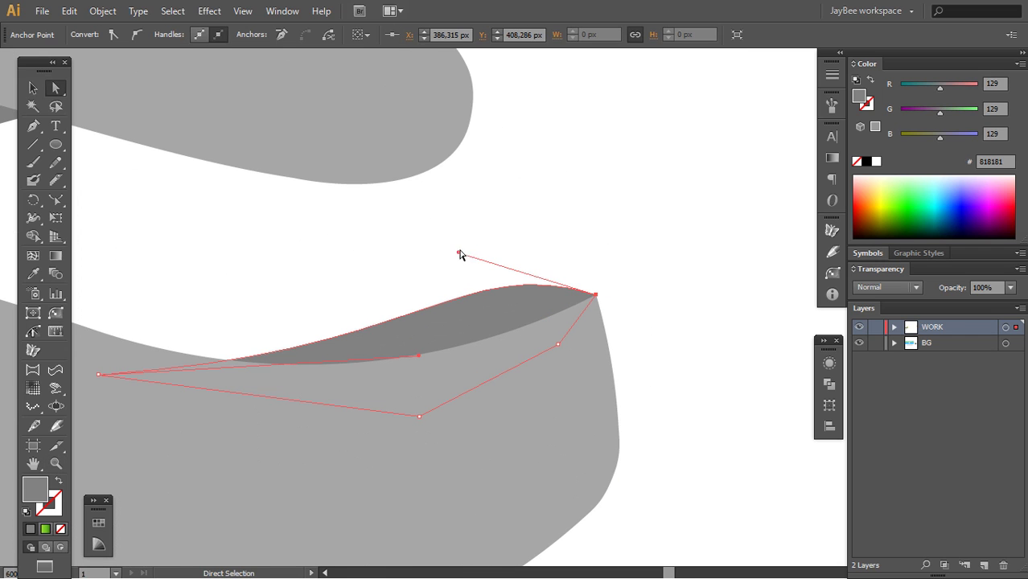
pyautogui.moveTo(459, 255); pyautogui.dragTo(526, 246)
pyautogui.press('v')
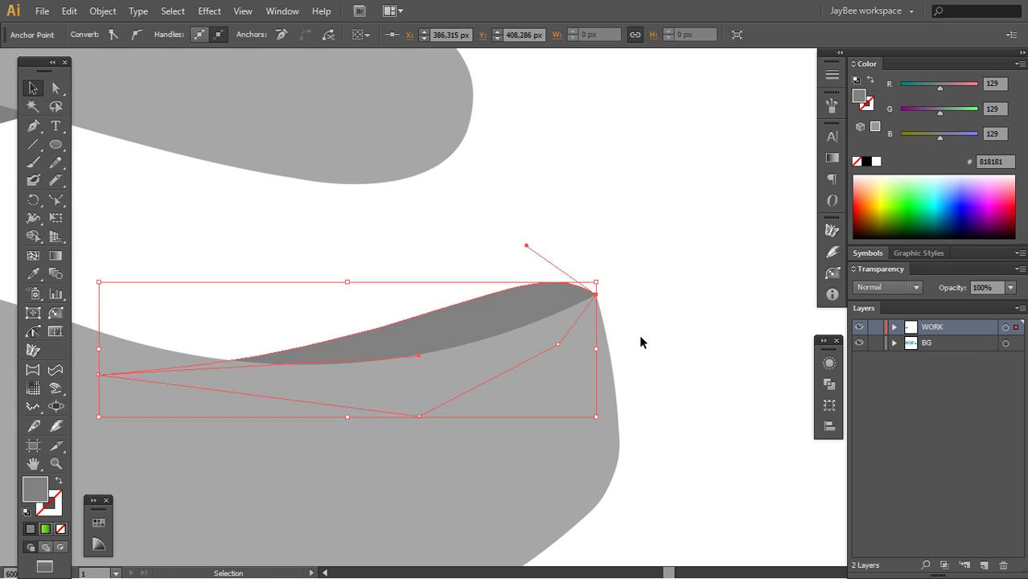
pyautogui.click(641, 338)
# Erase the dark sliver of the bottom fold that sticks out past the bottom piece's rounded left end
pyautogui.press('z')
pyautogui.keyDown('alt'); pyautogui.click(530, 324); pyautogui.keyUp('alt')
pyautogui.keyDown('alt'); pyautogui.click(529, 324); pyautogui.keyUp('alt')
pyautogui.keyDown('alt'); pyautogui.click(530, 324); pyautogui.keyUp('alt')
pyautogui.keyDown('alt'); pyautogui.click(530, 323); pyautogui.keyUp('alt')
pyautogui.moveTo(499, 332); pyautogui.dragTo(623, 301)
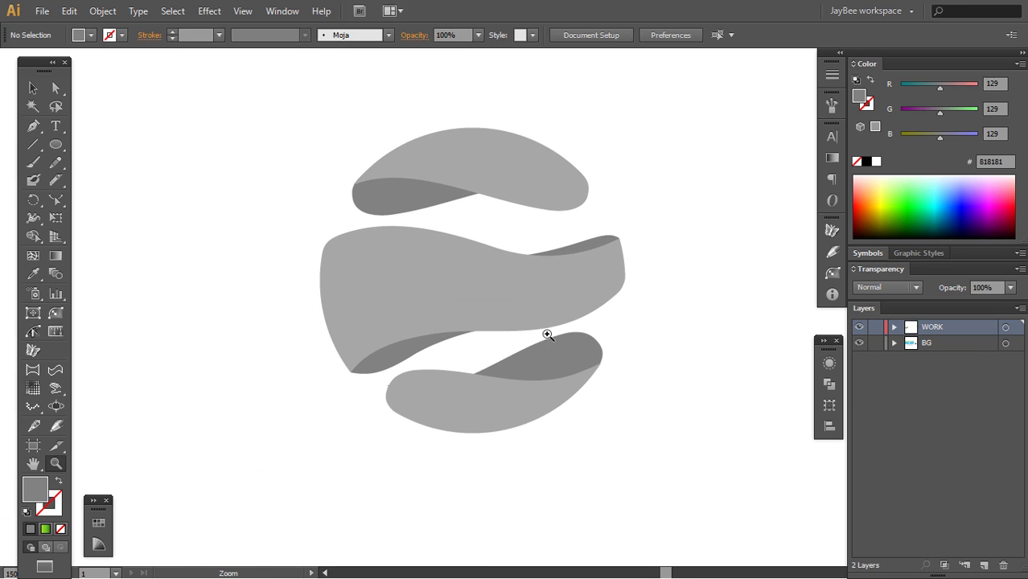
pyautogui.click(453, 322)
pyautogui.click(487, 321)
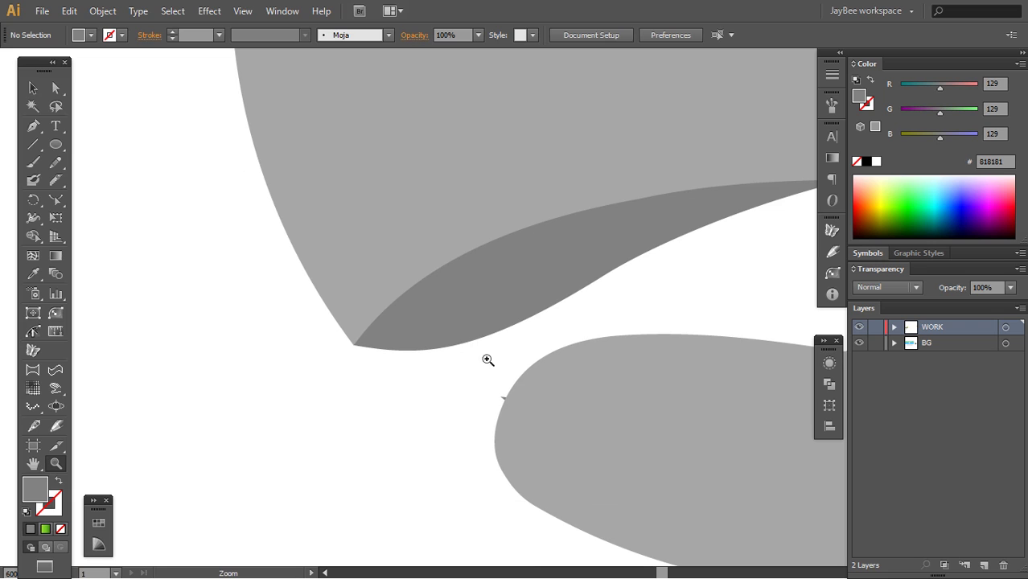
pyautogui.press('a')
pyautogui.click(501, 399)
pyautogui.moveTo(540, 411)
pyautogui.mouseDown()
pyautogui.moveTo(459, 346)
pyautogui.moveTo(480, 391)
pyautogui.mouseUp()
pyautogui.hotkey('shift', 'e')
pyautogui.press('v')
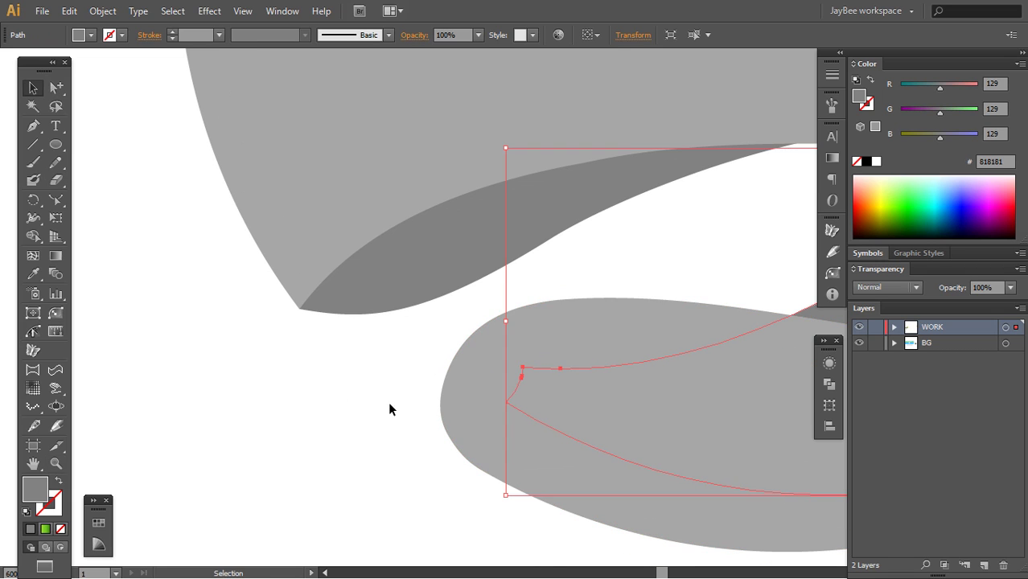
pyautogui.click(388, 403)
# Shift the lower-left fold's tip anchor slightly up and left, and pull its handle downward to round the lower edge
pyautogui.moveTo(380, 308); pyautogui.dragTo(429, 397)
pyautogui.press('a')
pyautogui.click(408, 405)
pyautogui.moveTo(348, 396); pyautogui.dragTo(340, 386)
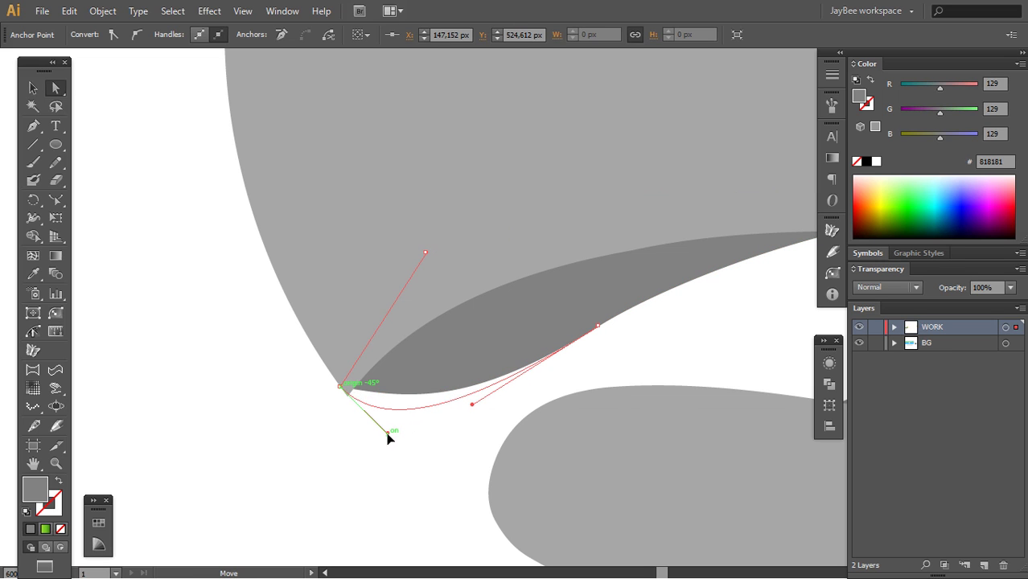
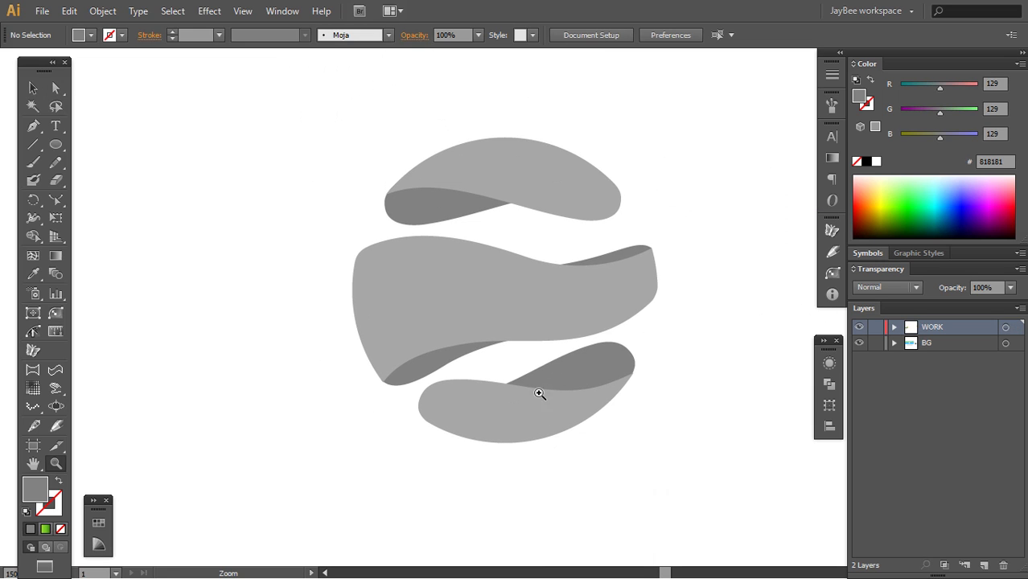
# Fill the three light grey bands with the green gradient sampled from the swatch rectangle
pyautogui.moveTo(536, 300); pyautogui.dragTo(535, 327)
pyautogui.click(491, 326)
pyautogui.moveTo(491, 334)
pyautogui.mouseDown()
pyautogui.moveTo(509, 344)
pyautogui.moveTo(491, 343)
pyautogui.mouseUp()
pyautogui.keyDown('alt'); pyautogui.click(568, 344); pyautogui.keyUp('alt')
pyautogui.keyDown('alt'); pyautogui.click(573, 344); pyautogui.keyUp('alt')
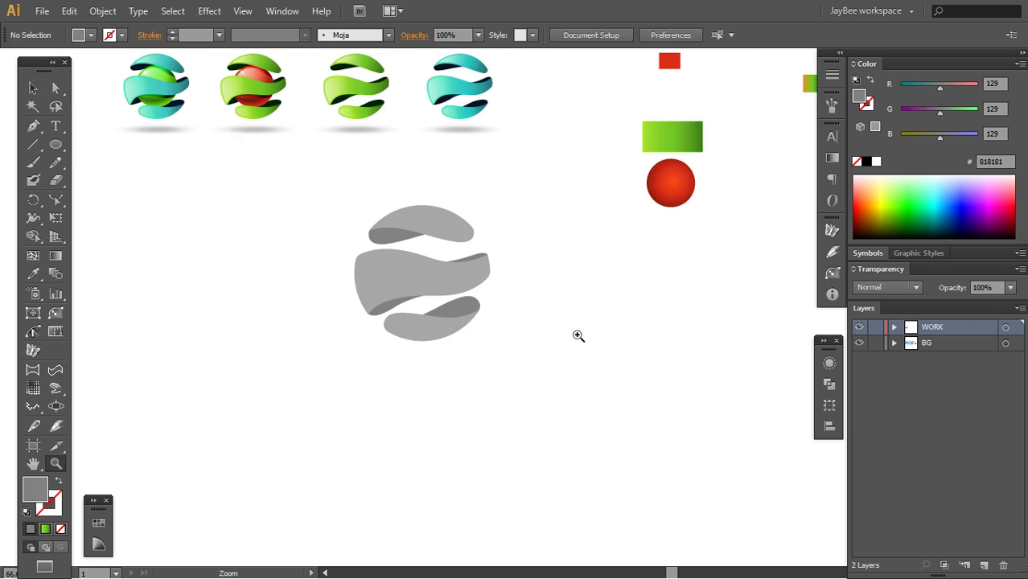
pyautogui.moveTo(581, 333); pyautogui.dragTo(483, 371)
pyautogui.press('a')
pyautogui.click(333, 267)
pyautogui.keyDown('shift'); pyautogui.click(338, 317); pyautogui.keyUp('shift')
pyautogui.keyDown('shift'); pyautogui.click(338, 342); pyautogui.keyUp('shift')
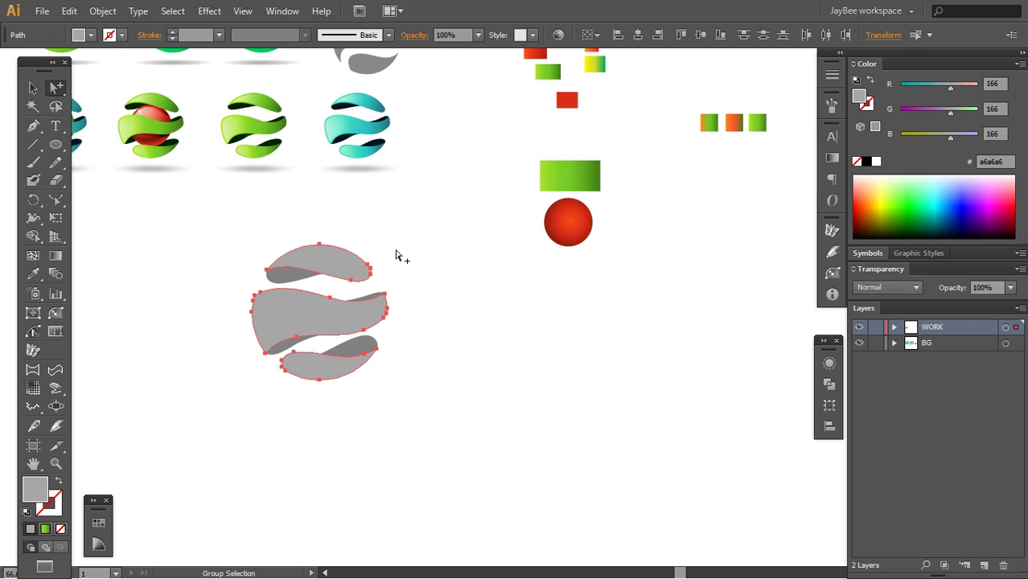
pyautogui.press('i')
pyautogui.click(576, 184)
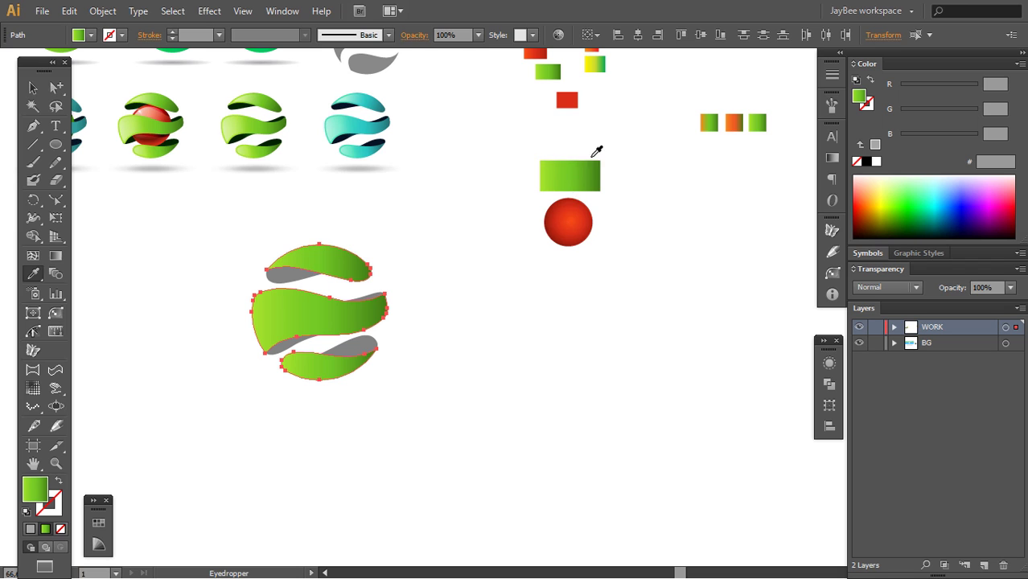
pyautogui.press('a')
pyautogui.click(441, 329)
# Select all four dark grey folds and give them the green gradient sampled from the middle band
pyautogui.keyDown('ctrl'); pyautogui.click(430, 324); pyautogui.keyUp('ctrl')
pyautogui.moveTo(447, 320); pyautogui.dragTo(481, 345)
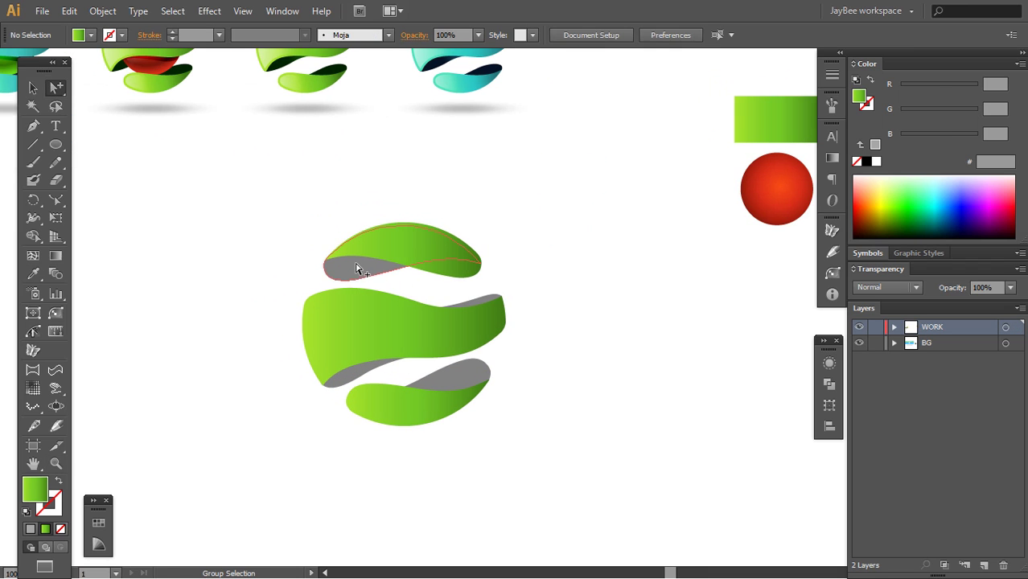
pyautogui.click(358, 268)
pyautogui.keyDown('shift'); pyautogui.click(481, 304); pyautogui.keyUp('shift')
pyautogui.keyDown('shift'); pyautogui.click(360, 375); pyautogui.keyUp('shift')
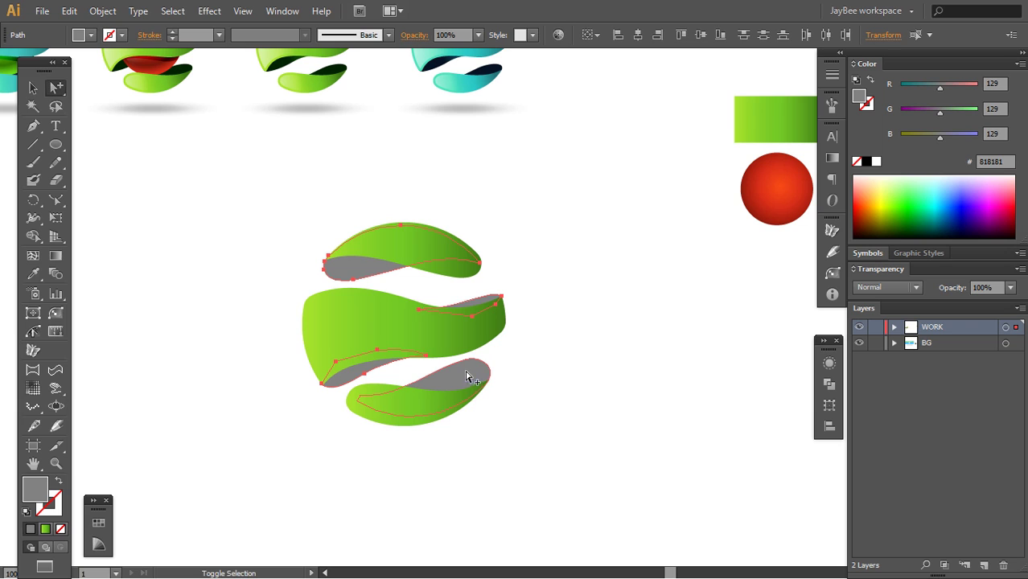
pyautogui.keyDown('shift'); pyautogui.click(466, 375); pyautogui.keyUp('shift')
pyautogui.press('i')
pyautogui.click(471, 324)
# Reverse the gradient direction on the four folds and deselect them
pyautogui.hotkey('ctrl', 'shift', 'a')
pyautogui.click(830, 161)
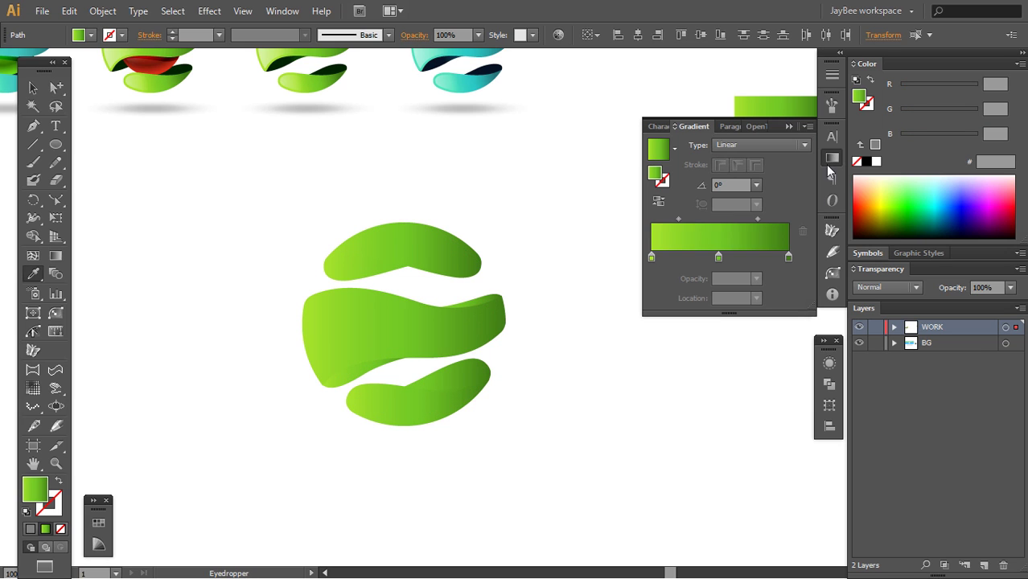
pyautogui.click(655, 207)
pyautogui.click(832, 158)
pyautogui.press('a')
pyautogui.click(551, 342)
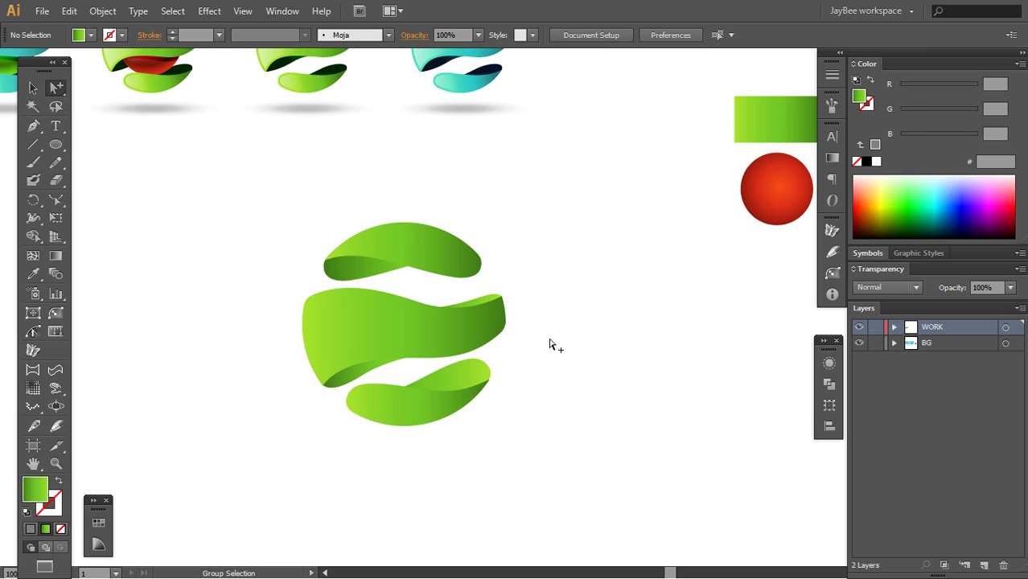
# Adjust the gradient across the top fold, running from dark green at its left end to lighter green
pyautogui.press('z')
pyautogui.click(440, 322)
pyautogui.press('space')
pyautogui.moveTo(441, 322); pyautogui.dragTo(448, 352)
pyautogui.press('a')
pyautogui.moveTo(424, 262); pyautogui.dragTo(538, 229)
pyautogui.press('g')
pyautogui.hotkey('ctrl', 'z')
# Redraw the gradient diagonally across the middle band's upper-right fold, from dark green to light green at its tip
pyautogui.press('a')
pyautogui.click(532, 298)
pyautogui.click(576, 302)
pyautogui.press('g')
pyautogui.moveTo(463, 369); pyautogui.dragTo(578, 334)
pyautogui.press('a')
pyautogui.click(634, 381)
# Redraw the gradient diagonally along the middle band's lower-left fold, keeping its tip dark green
pyautogui.click(386, 423)
pyautogui.press('g')
pyautogui.moveTo(382, 447); pyautogui.dragTo(567, 374)
pyautogui.moveTo(369, 415); pyautogui.dragTo(406, 401)
# Redraw the gradient diagonally across the bottom fold, from dark green to light green at its rounded end, and deselect it
pyautogui.press('a')
pyautogui.click(549, 424)
pyautogui.press('g')
pyautogui.moveTo(443, 493); pyautogui.dragTo(571, 439)
pyautogui.press('v')
pyautogui.click(569, 500)
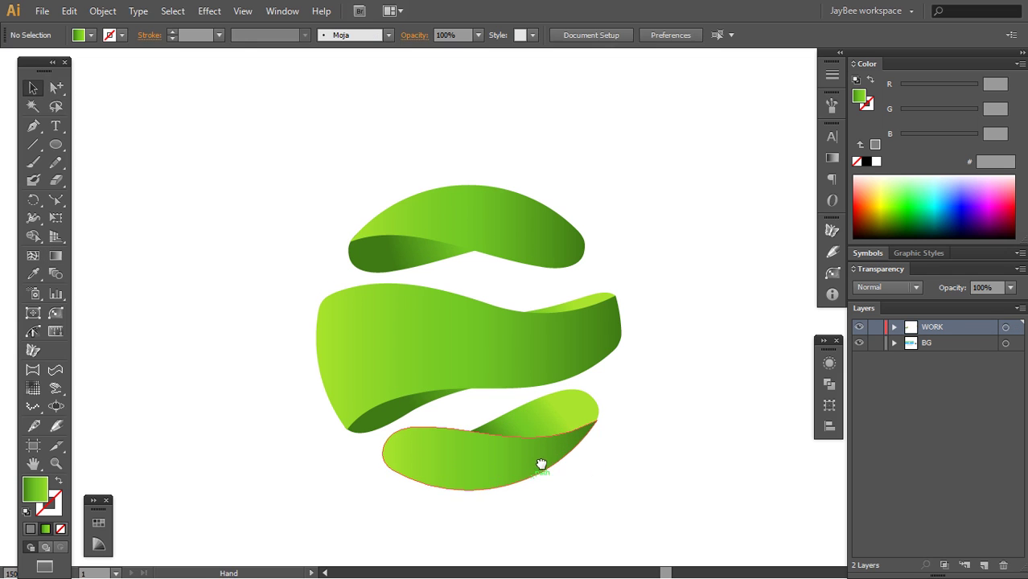
# Redraw the middle band's gradient nearly horizontally, with a wider light green area on the left and dark green on the right
pyautogui.press('a')
pyautogui.click(510, 363)
pyautogui.press('g')
pyautogui.moveTo(382, 387)
pyautogui.mouseDown()
pyautogui.moveTo(489, 365)
pyautogui.moveTo(616, 379)
pyautogui.mouseUp()
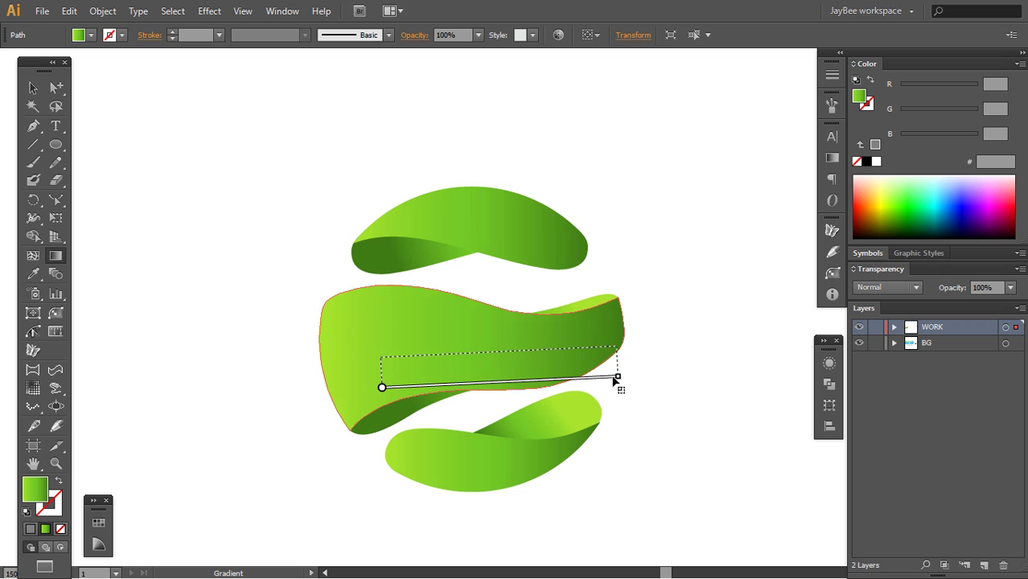
# Try a short, nearly horizontal gradient across the center of the top band
pyautogui.press('a')
pyautogui.click(477, 229)
pyautogui.press('g')
pyautogui.moveTo(423, 246); pyautogui.dragTo(533, 253)
# Redraw the bottom band's gradient with a slight upward slant, from light green on the left to dark green at its right tip
pyautogui.press('a')
pyautogui.click(477, 488)
pyautogui.press('g')
pyautogui.moveTo(441, 492); pyautogui.dragTo(583, 473)
# Redraw the top band's gradient with a slight downward slant, from light green at the left to dark green at its right end
pyautogui.press('a')
pyautogui.click(493, 245)
pyautogui.press('g')
pyautogui.moveTo(416, 250); pyautogui.dragTo(578, 261)
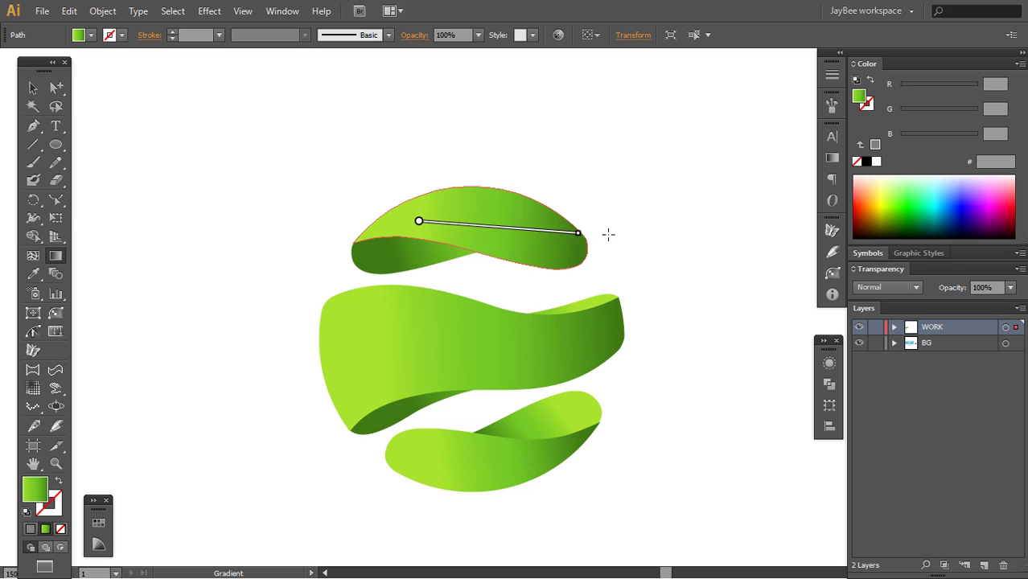
# Examine the soft shadow ellipse beneath the teal sample logo with its selection edges shown
pyautogui.press('a')
pyautogui.click(609, 270)
pyautogui.press('z')
pyautogui.keyDown('alt'); pyautogui.click(515, 311); pyautogui.keyUp('alt')
pyautogui.keyDown('alt'); pyautogui.click(515, 311); pyautogui.keyUp('alt')
pyautogui.moveTo(535, 314); pyautogui.dragTo(475, 370)
pyautogui.click(520, 329)
pyautogui.press('a')
pyautogui.click(471, 176)
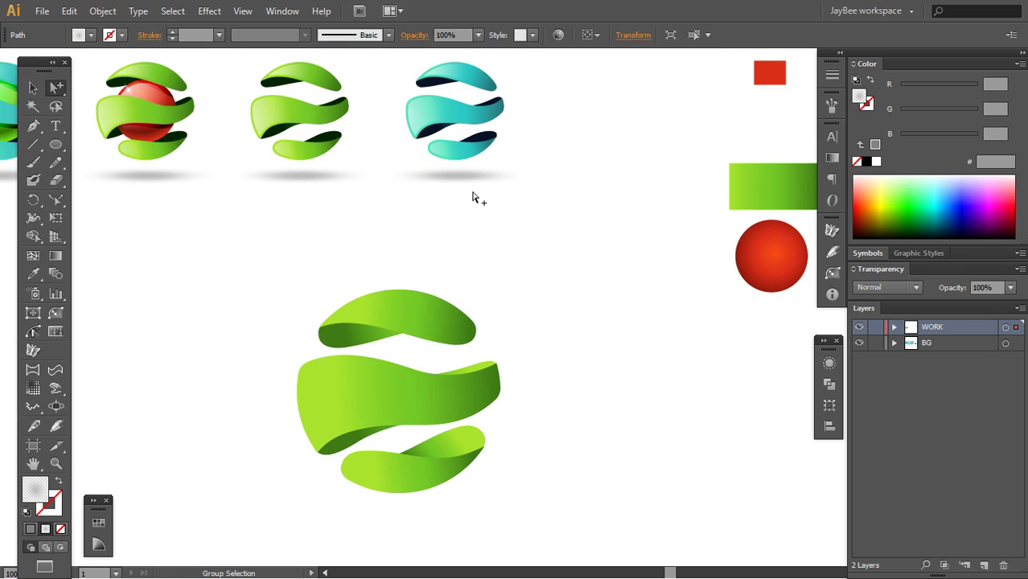
pyautogui.hotkey('ctrl', 'h')
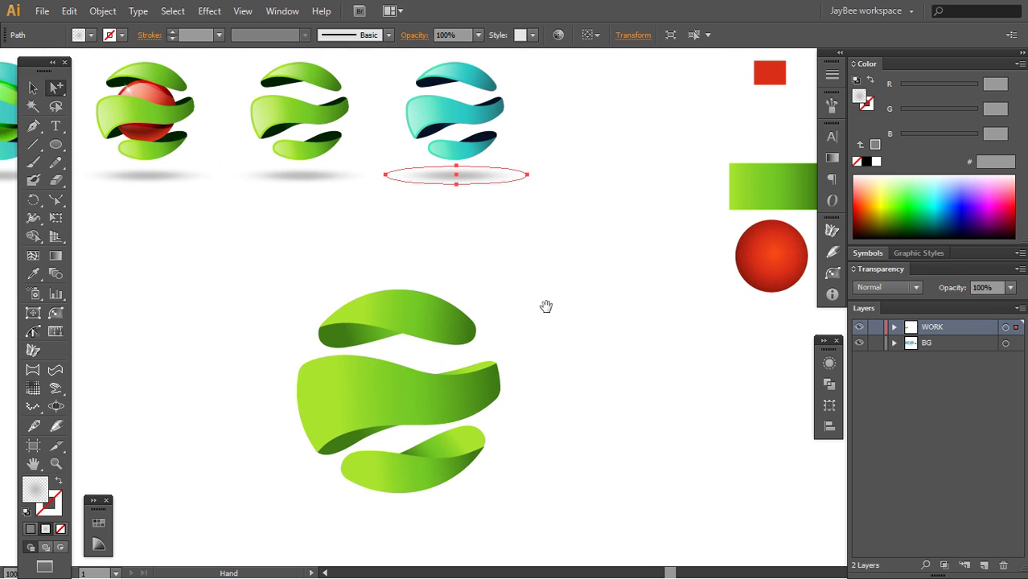
pyautogui.moveTo(546, 306); pyautogui.dragTo(445, 287)
pyautogui.click(480, 313)
# Set the ellipse fill to the linear white-to-black gradient and lighten its black stop to gray b5b5b5
pyautogui.press('l')
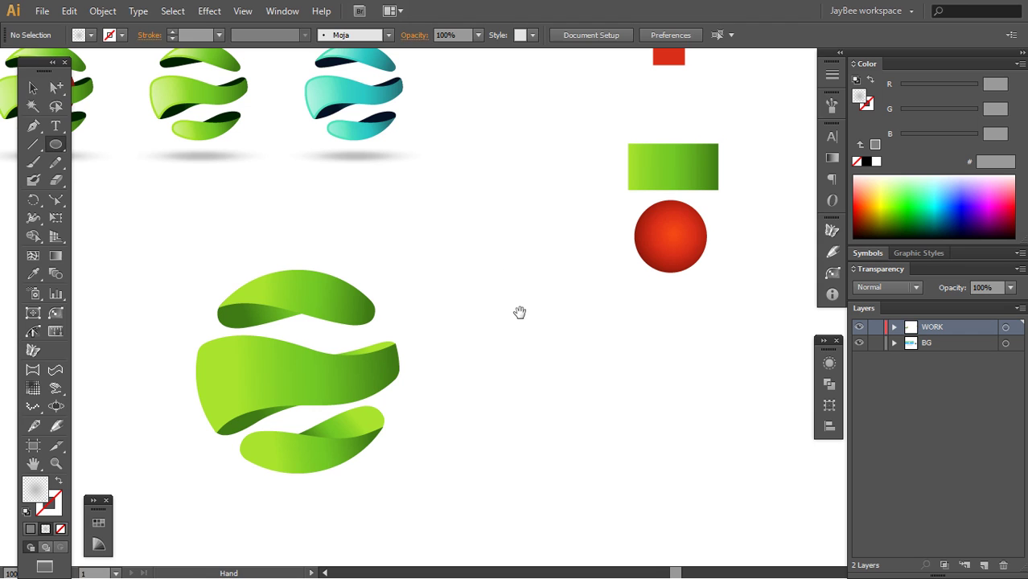
pyautogui.moveTo(518, 309); pyautogui.dragTo(497, 303)
pyautogui.click(832, 158)
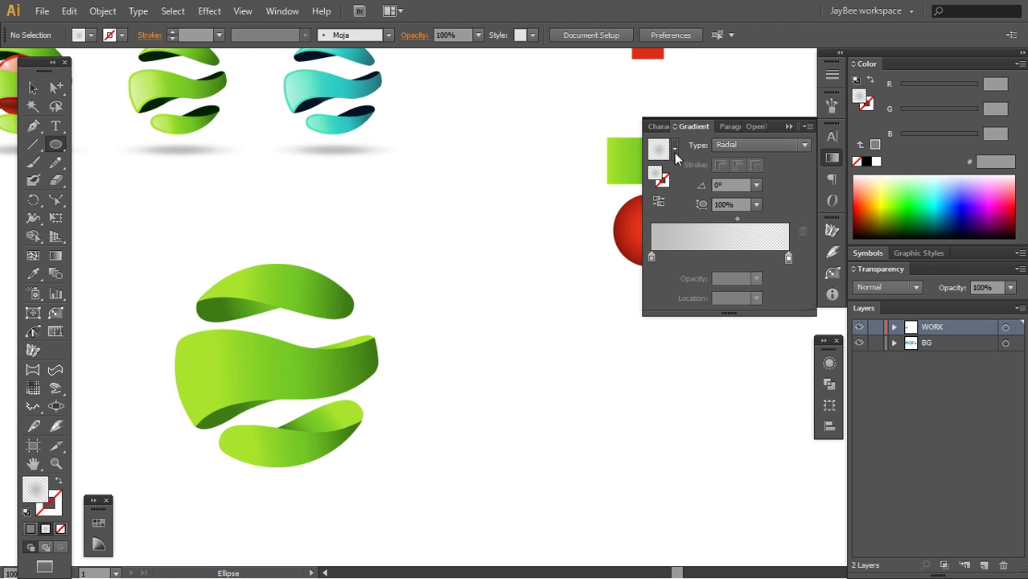
pyautogui.click(674, 149)
pyautogui.moveTo(672, 239); pyautogui.dragTo(597, 155)
pyautogui.click(569, 176)
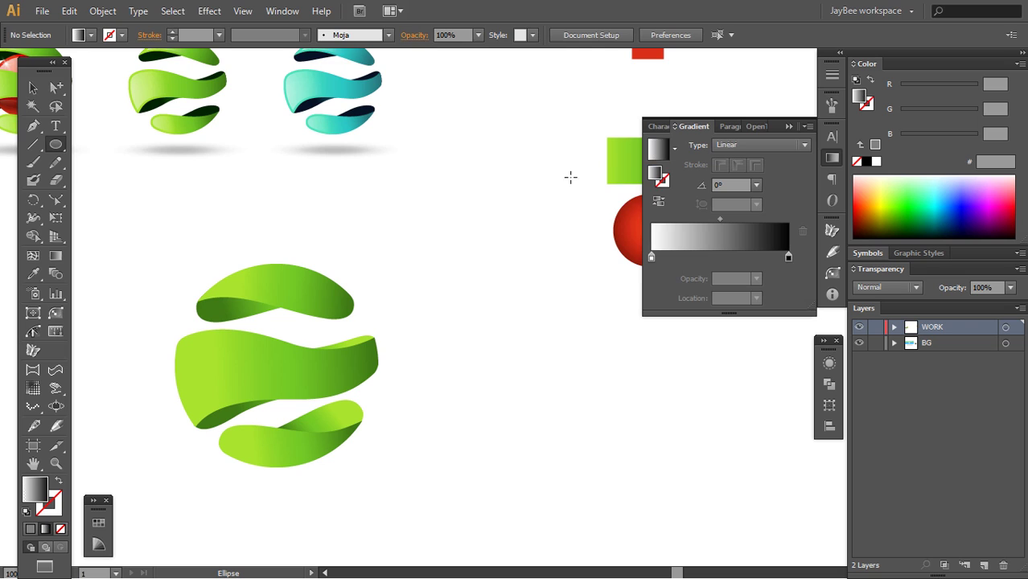
pyautogui.click(787, 258)
pyautogui.moveTo(906, 140); pyautogui.dragTo(954, 135)
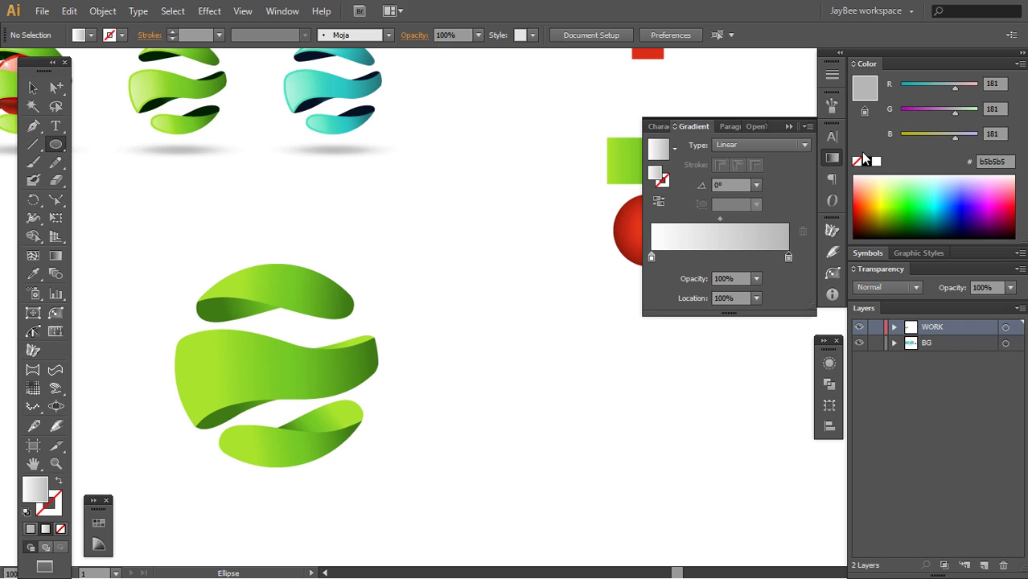
# Make the gradient's white stop fully transparent with 0% opacity
pyautogui.click(651, 258)
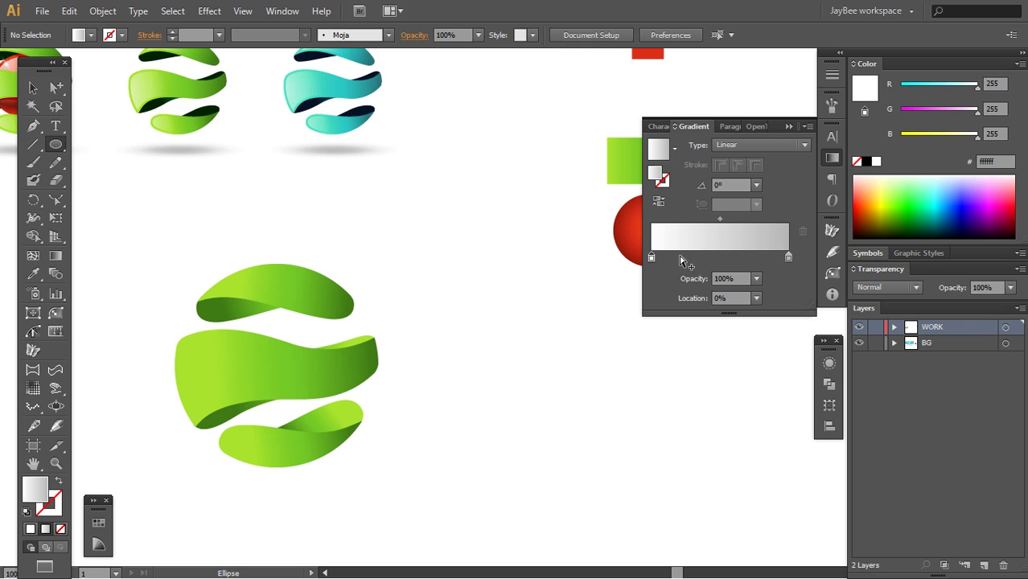
pyautogui.click(756, 280)
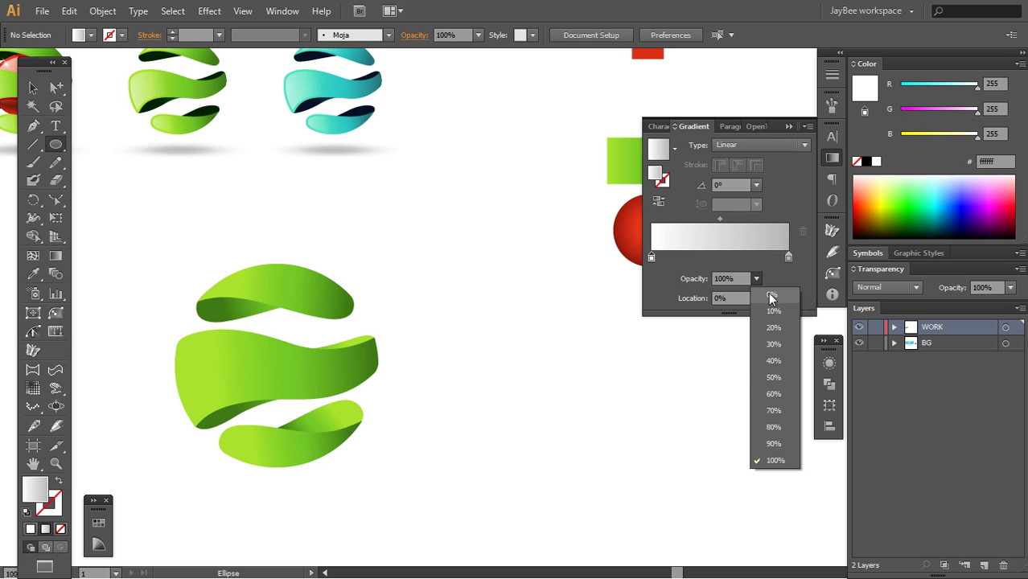
pyautogui.click(768, 301)
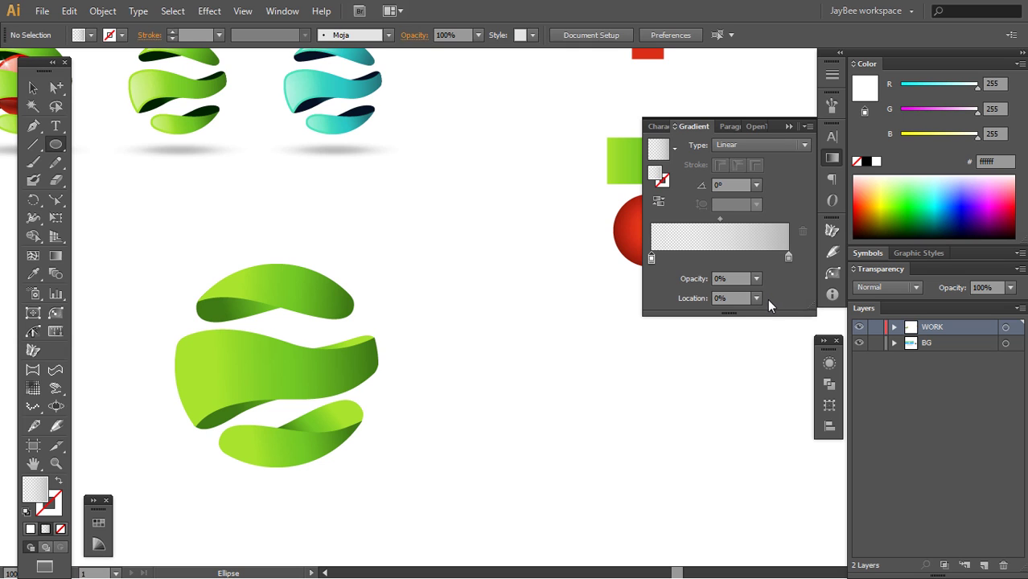
pyautogui.click(832, 159)
# Draw a circle beside the green logo and give it a reversed radial gradient, gray in the center and transparent at the edge
pyautogui.moveTo(590, 345); pyautogui.dragTo(594, 337)
pyautogui.moveTo(492, 328); pyautogui.dragTo(573, 387)
pyautogui.click(832, 158)
pyautogui.click(757, 145)
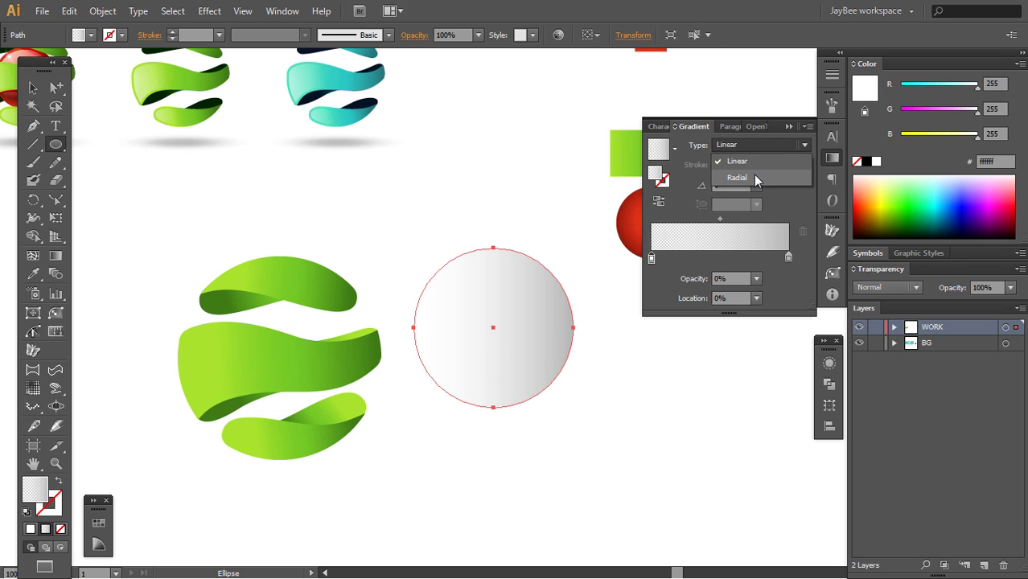
pyautogui.click(754, 175)
pyautogui.click(658, 211)
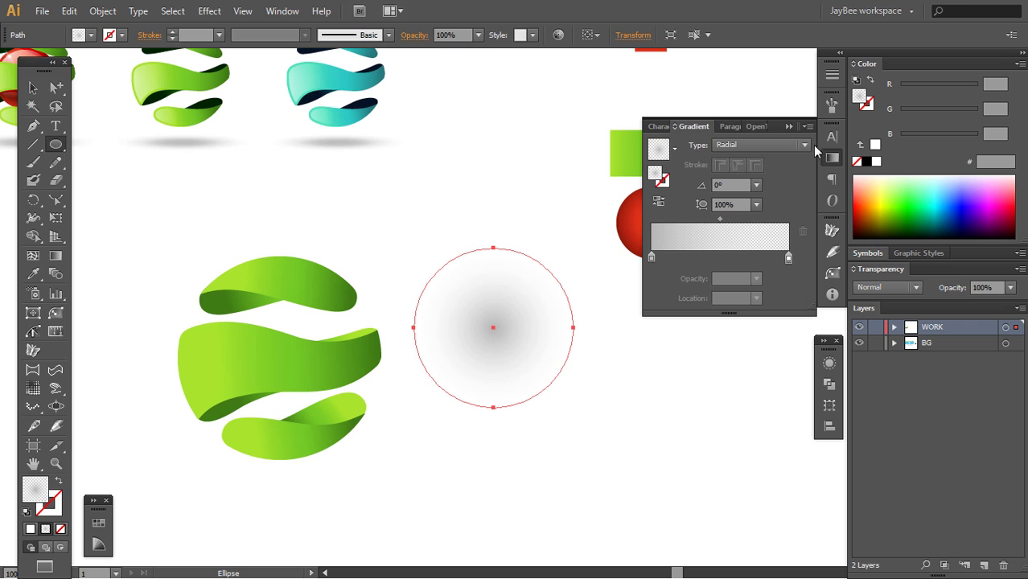
pyautogui.click(837, 158)
# Flatten the gradient circle into a thin ellipse and place it centered beneath the green logo as a shadow
pyautogui.press('v')
pyautogui.moveTo(513, 233); pyautogui.dragTo(515, 306)
pyautogui.click(522, 387)
pyautogui.moveTo(522, 381); pyautogui.dragTo(630, 291)
pyautogui.moveTo(617, 227); pyautogui.dragTo(402, 393)
pyautogui.moveTo(437, 447); pyautogui.dragTo(512, 470)
pyautogui.click(514, 470)
pyautogui.click(509, 413)
pyautogui.click(633, 445)
# Move the shadow gradient's midpoint outward to 67.2% to strengthen the gray center
pyautogui.press('a')
pyautogui.keyDown('alt'); pyautogui.click(507, 415); pyautogui.keyUp('alt')
pyautogui.click(832, 158)
pyautogui.moveTo(722, 219); pyautogui.dragTo(744, 219)
pyautogui.press('v')
pyautogui.click(607, 429)
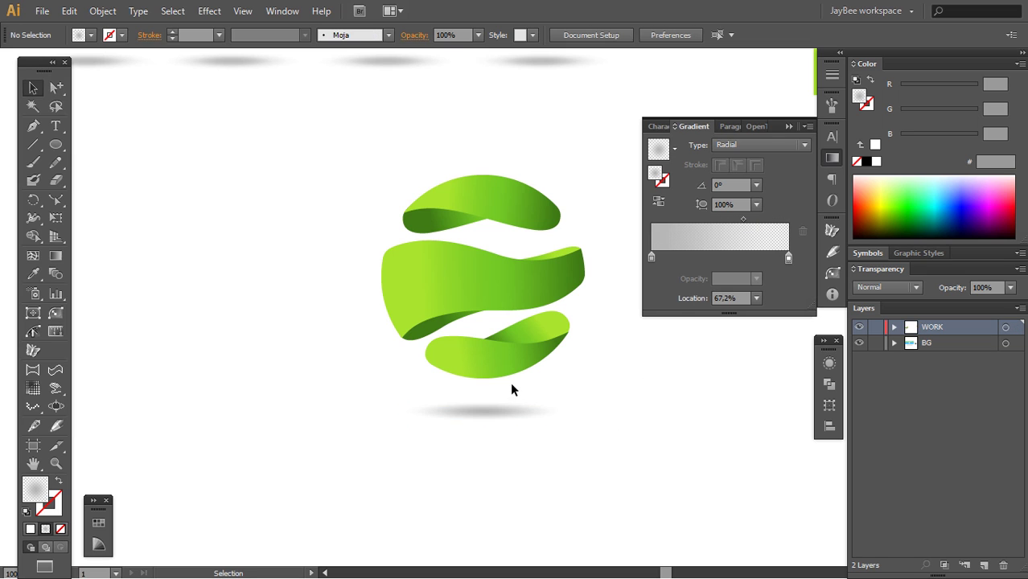
# Review the complete green logo with its shadow from a distance and close up
pyautogui.press('z')
pyautogui.keyDown('alt'); pyautogui.click(531, 362); pyautogui.keyUp('alt')
pyautogui.scroll(2, 544, 378)
pyautogui.click(832, 159)
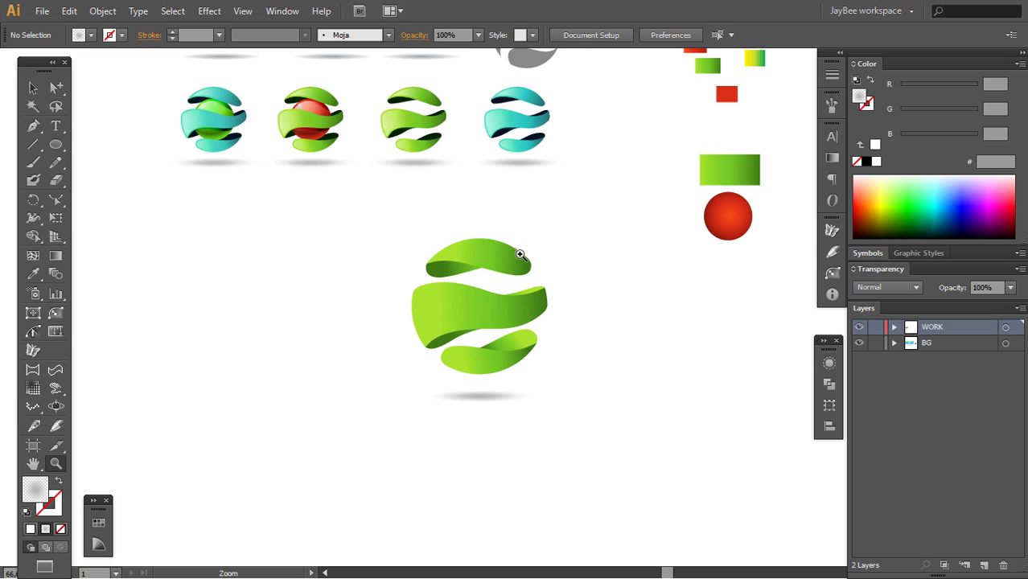
pyautogui.click(509, 279)
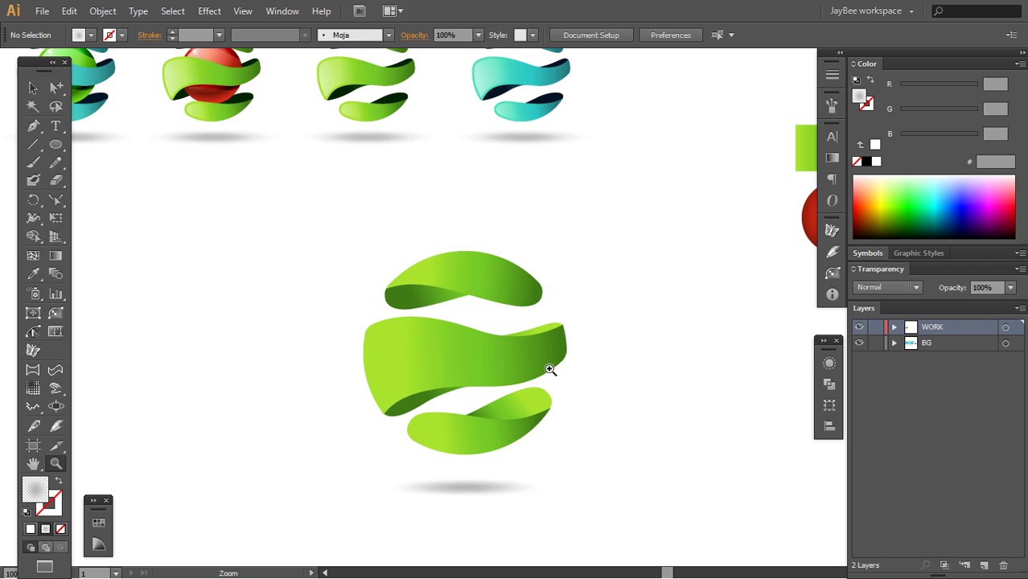
pyautogui.click(496, 324)
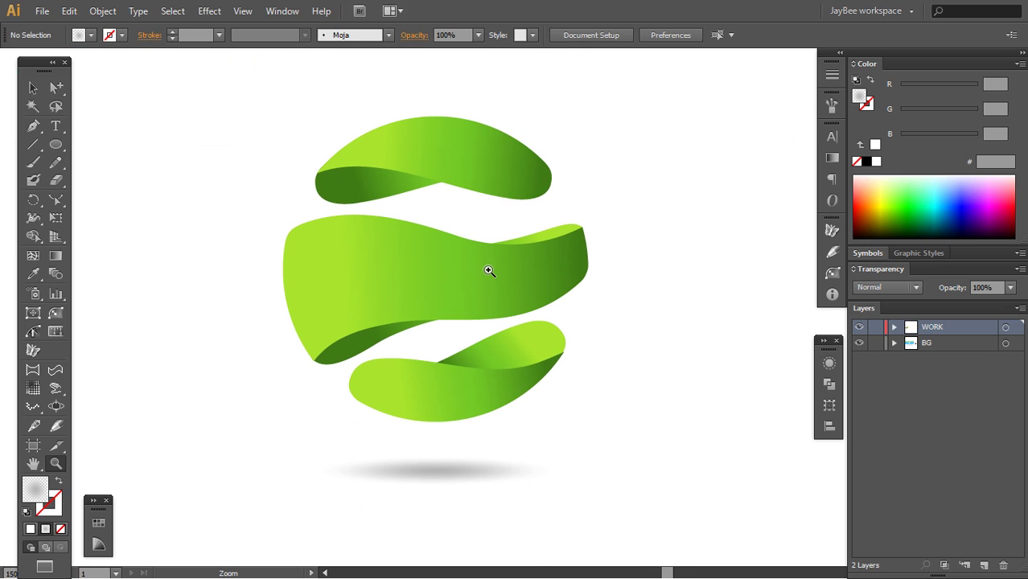
pyautogui.moveTo(539, 301); pyautogui.dragTo(539, 319)
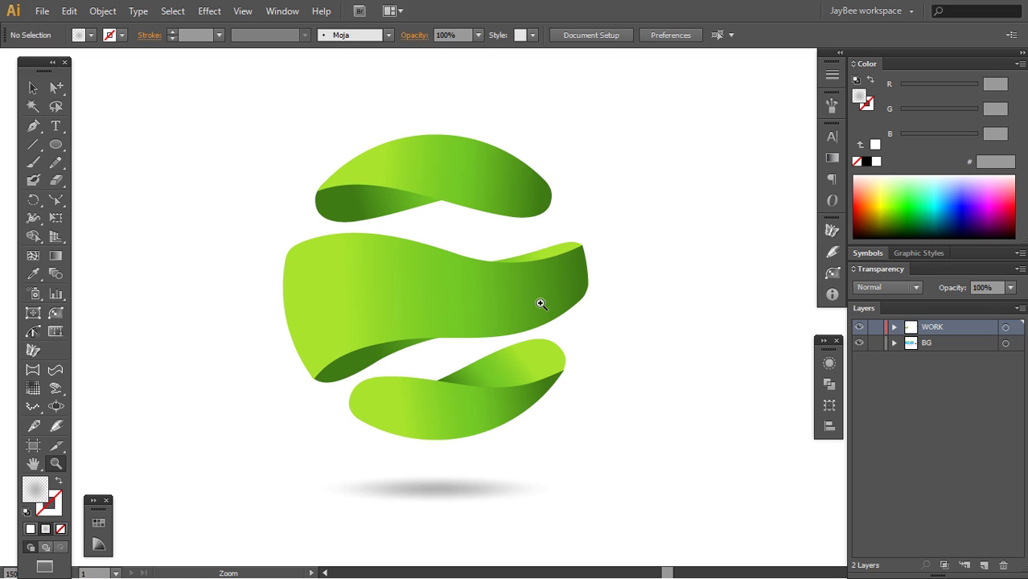
# Examine the fold shapes behind the middle and bottom bands by selecting each one
pyautogui.press('a')
pyautogui.click(527, 364)
pyautogui.click(381, 355)
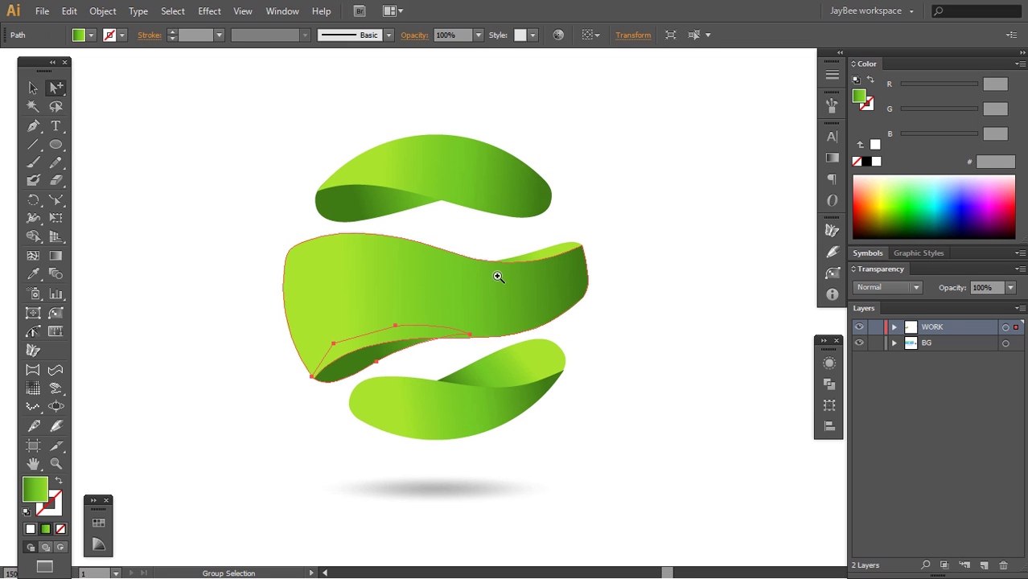
pyautogui.press('z')
pyautogui.keyDown('alt'); pyautogui.click(496, 264); pyautogui.keyUp('alt')
pyautogui.moveTo(471, 237); pyautogui.dragTo(624, 423)
pyautogui.click(481, 253)
pyautogui.moveTo(518, 374); pyautogui.dragTo(441, 196)
pyautogui.moveTo(540, 348); pyautogui.dragTo(461, 221)
pyautogui.press('a')
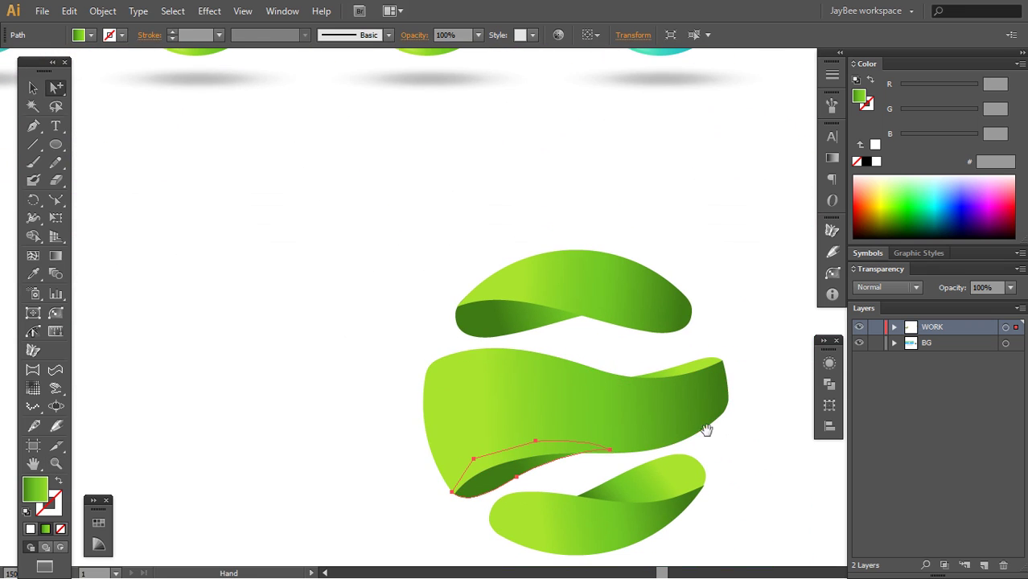
pyautogui.moveTo(706, 430); pyautogui.dragTo(659, 374)
pyautogui.click(679, 450)
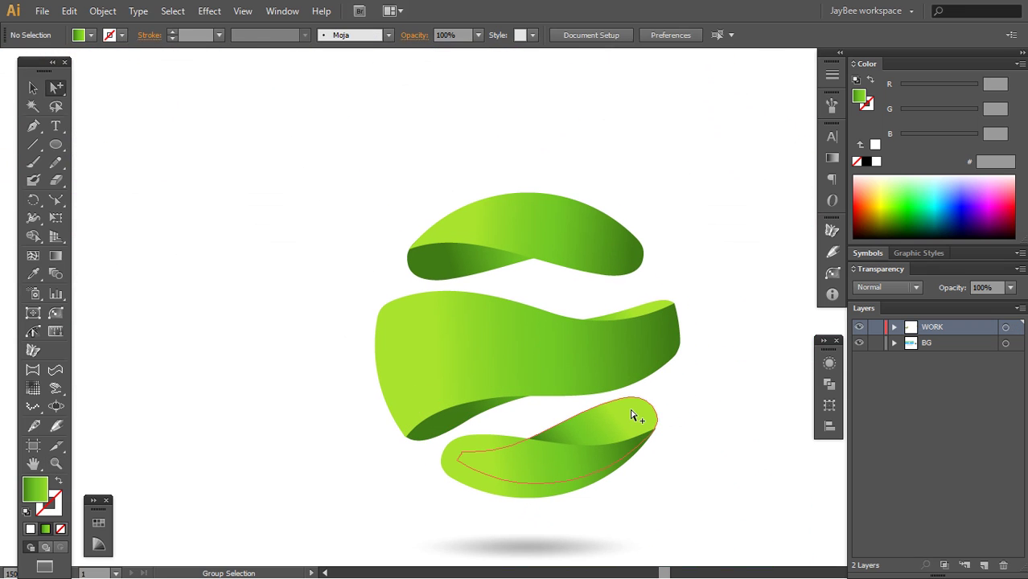
pyautogui.click(648, 428)
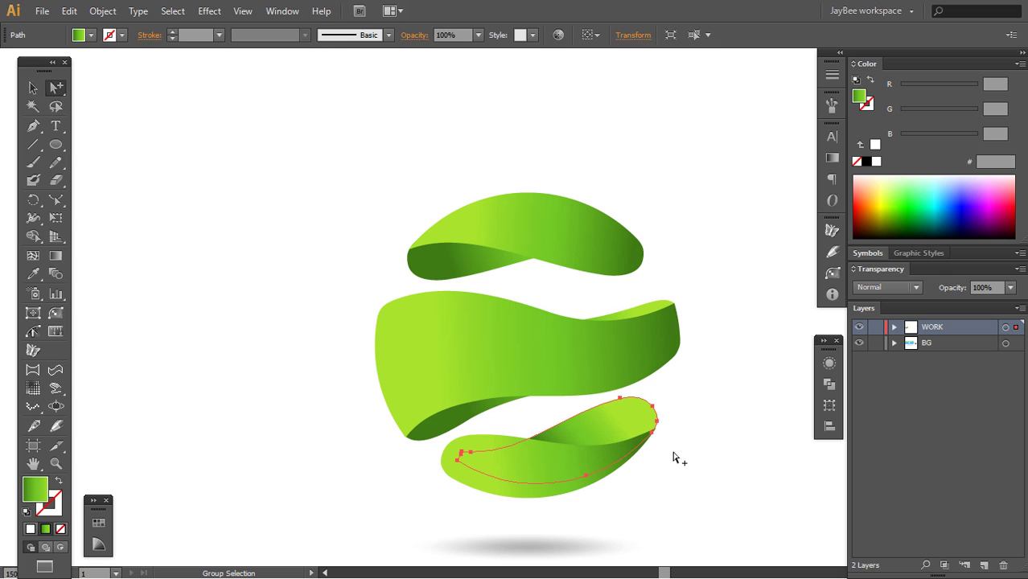
pyautogui.press('v')
pyautogui.click(688, 425)
pyautogui.press('z')
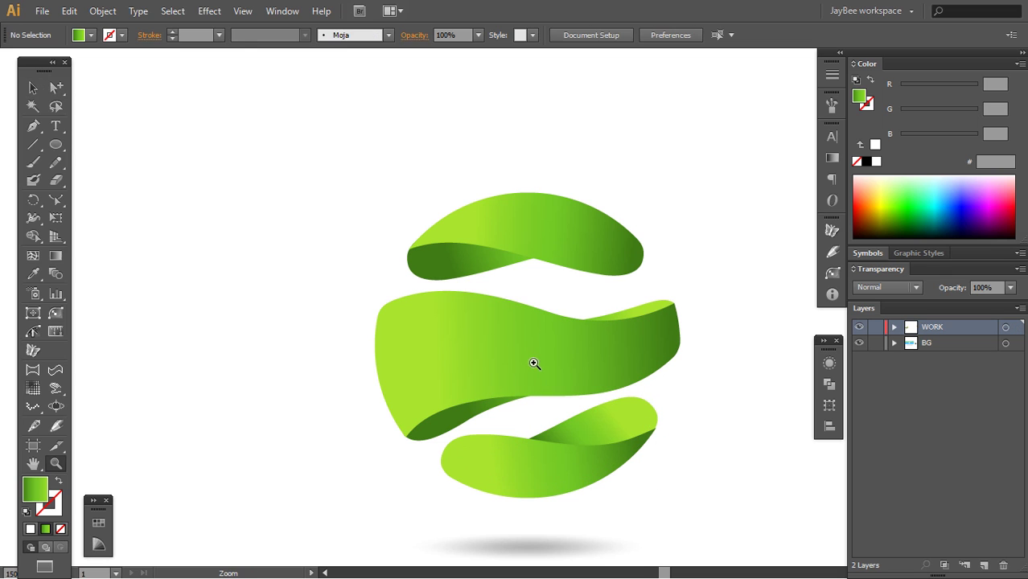
pyautogui.click(535, 357)
pyautogui.moveTo(550, 341); pyautogui.dragTo(572, 378)
pyautogui.keyDown('alt'); pyautogui.click(553, 371); pyautogui.keyUp('alt')
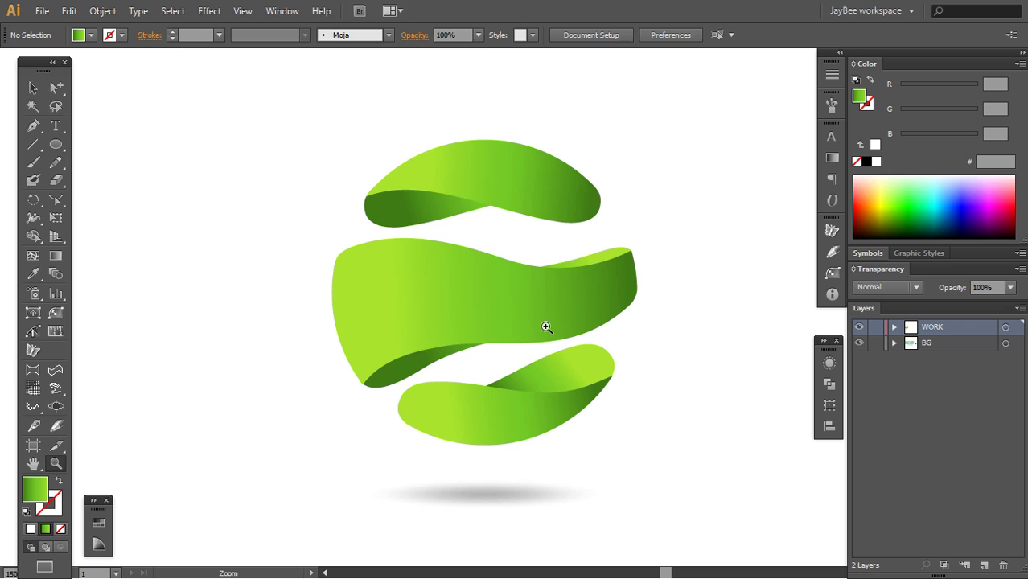
pyautogui.press('a')
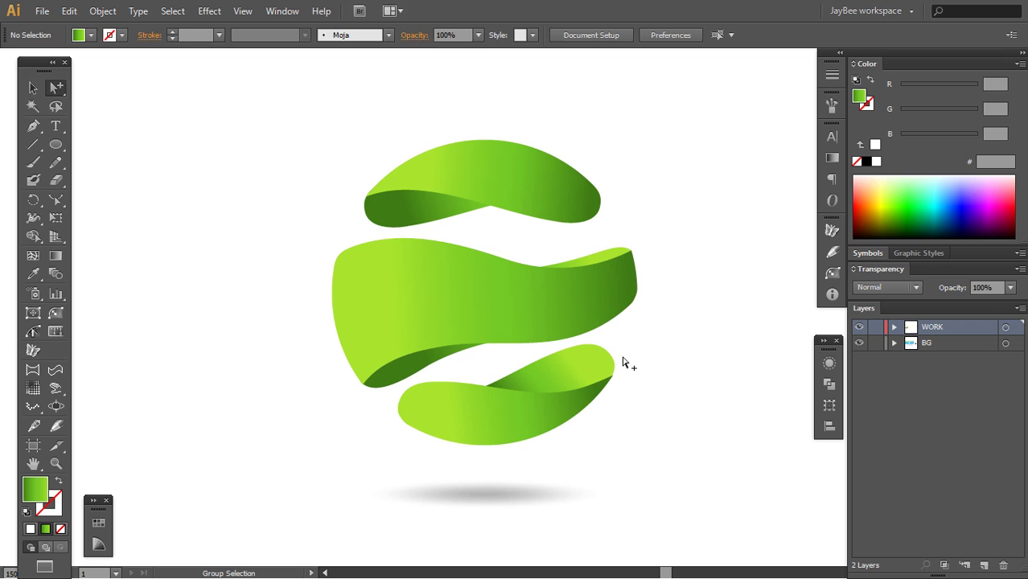
# Draw a circle about 263 px wide from the logo's center and swap its fill and stroke to show only an outline
pyautogui.press('l')
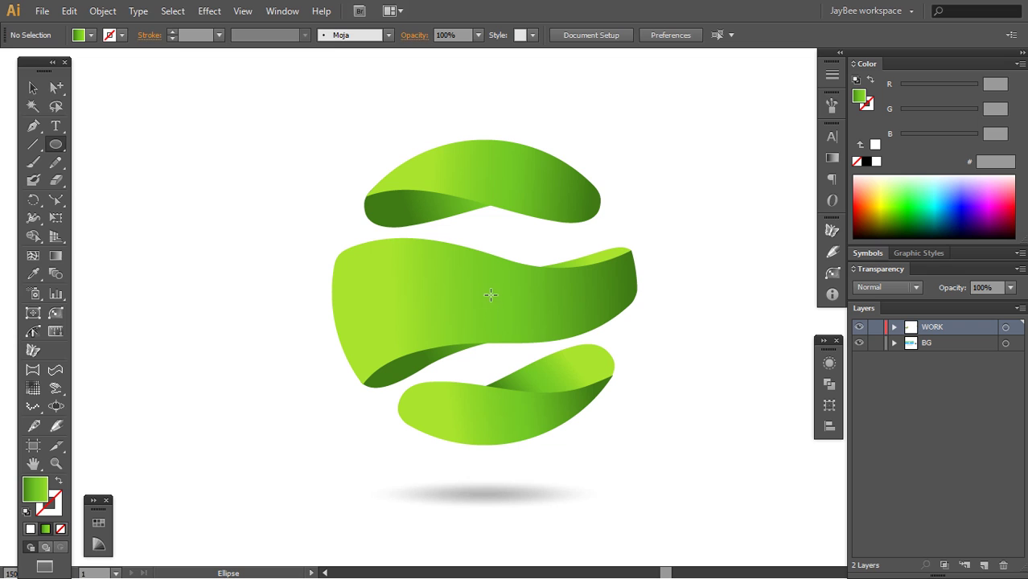
pyautogui.moveTo(492, 298)
pyautogui.mouseDown()
pyautogui.moveTo(501, 314)
pyautogui.moveTo(640, 383)
pyautogui.mouseUp()
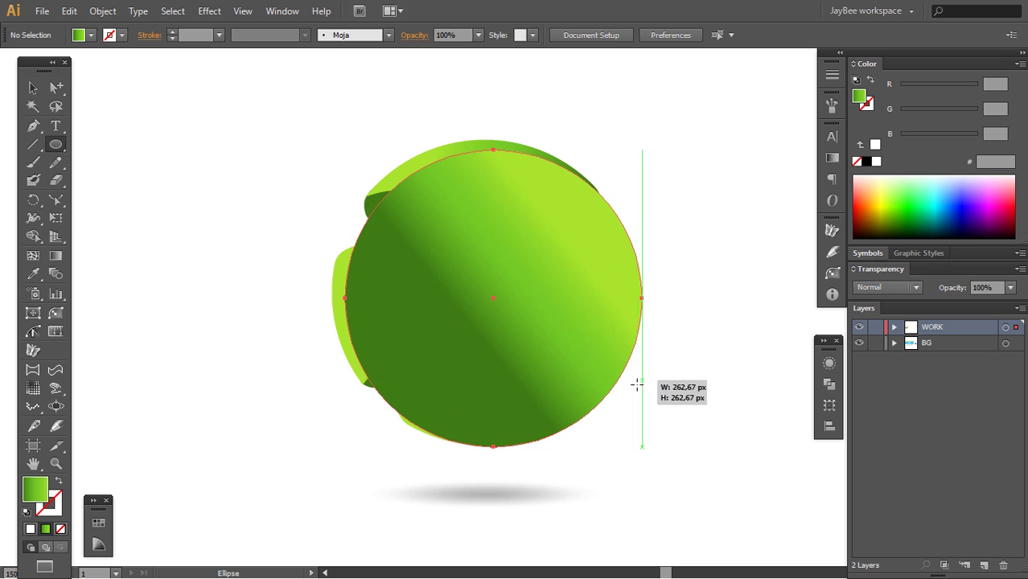
pyautogui.hotkey('shift', 'x')
# Nudge the outlined circle up and left to center it on the logo, and scale it down proportionally inside the bands
pyautogui.press('Up')
pyautogui.press('Up')
pyautogui.press('Up')
pyautogui.press('Up')
pyautogui.press('Left')
pyautogui.press('Left')
pyautogui.press('Left')
pyautogui.press('Left')
pyautogui.press('Left')
pyautogui.press('Left')
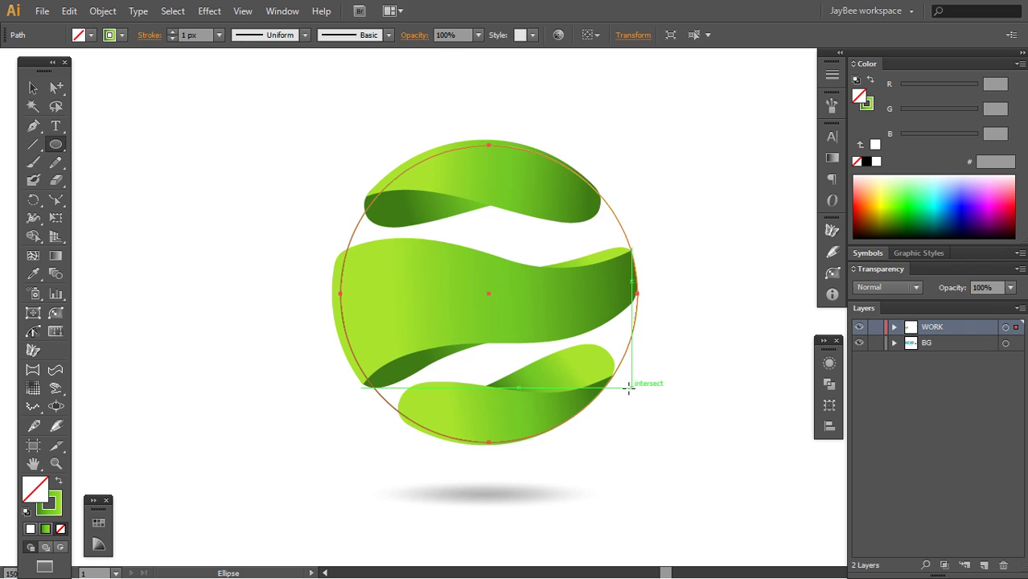
pyautogui.press('Up')
pyautogui.press('Down')
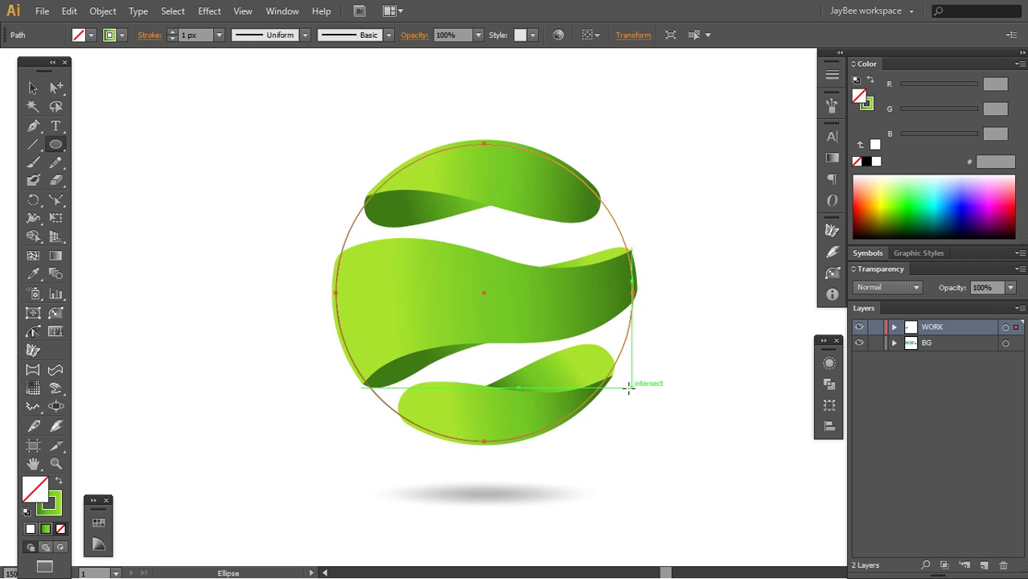
pyautogui.press('v')
pyautogui.moveTo(635, 142); pyautogui.dragTo(588, 201)
# Copy the red radial gradient from the sample circle onto the inner circle
pyautogui.press('z')
pyautogui.keyDown('alt'); pyautogui.click(585, 274); pyautogui.keyUp('alt')
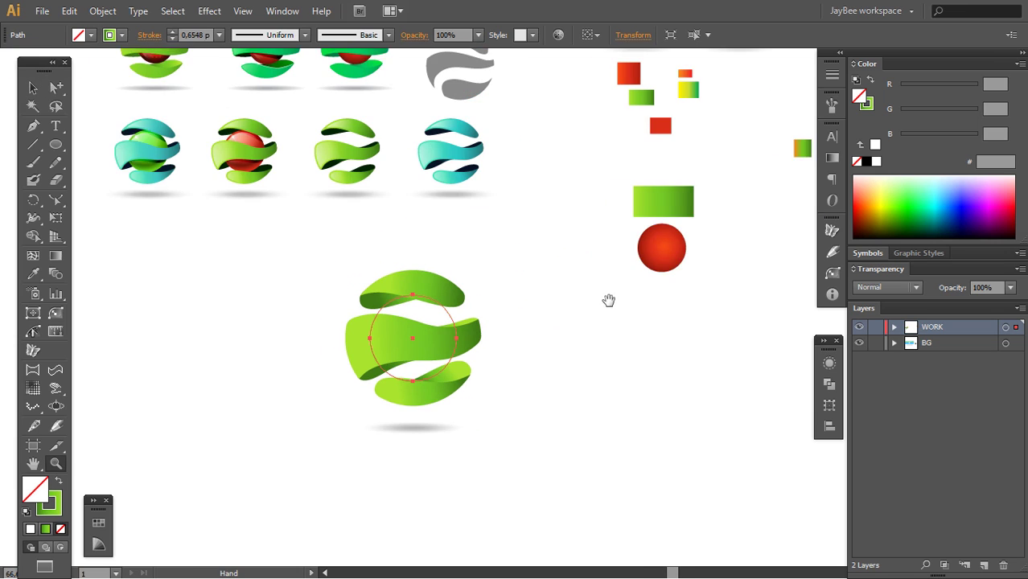
pyautogui.press('i')
pyautogui.click(596, 231)
pyautogui.press('z')
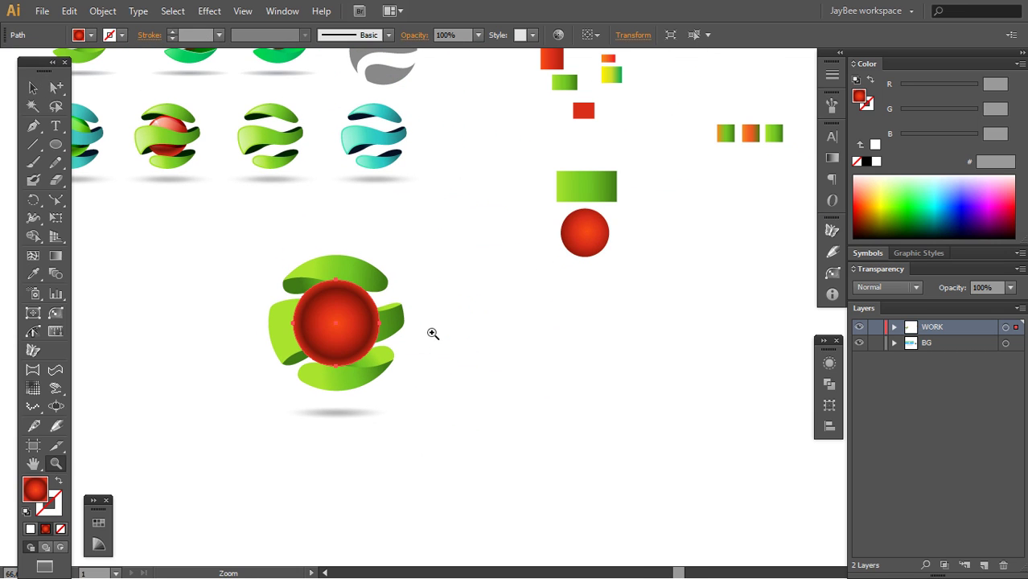
pyautogui.click(432, 333)
pyautogui.moveTo(461, 324); pyautogui.dragTo(503, 347)
pyautogui.press('v')
# Examine the dark red and outer bright red color stops of the sphere's radial gradient
pyautogui.click(832, 158)
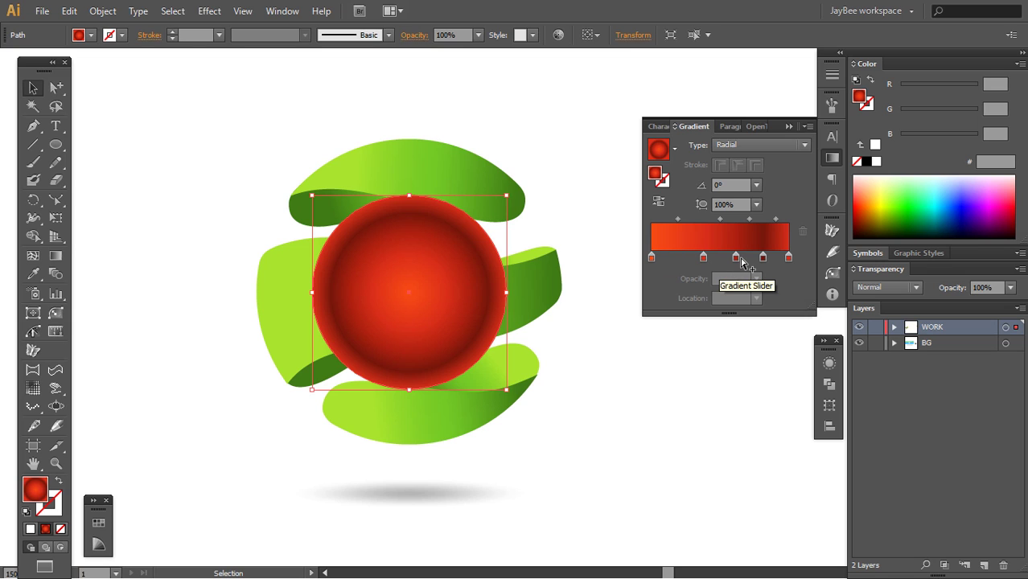
pyautogui.click(763, 258)
pyautogui.moveTo(765, 260); pyautogui.dragTo(763, 261)
pyautogui.click(790, 259)
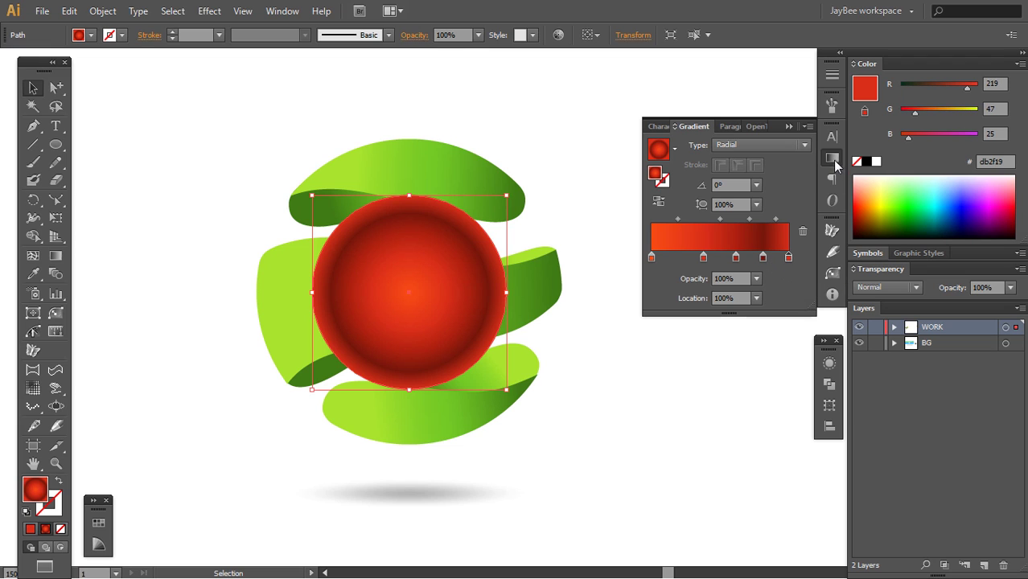
pyautogui.click(836, 162)
# Shift the red sphere's radial gradient center slightly up and left, and fine-tune its radius for an off-center highlight
pyautogui.moveTo(502, 326); pyautogui.dragTo(540, 352)
pyautogui.press('g')
pyautogui.moveTo(445, 321); pyautogui.dragTo(435, 298)
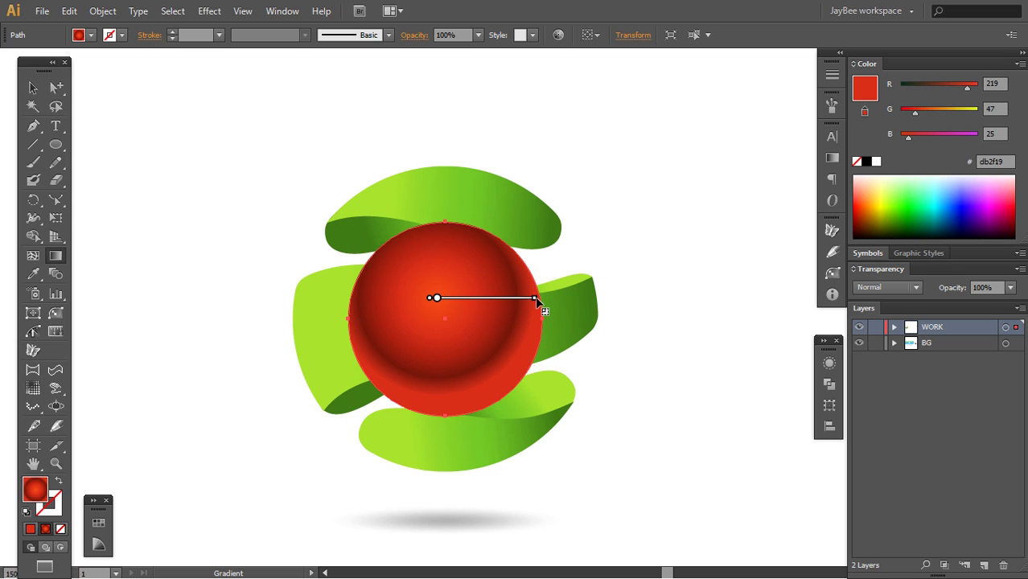
pyautogui.moveTo(549, 297); pyautogui.dragTo(550, 298)
pyautogui.moveTo(436, 299); pyautogui.dragTo(437, 301)
pyautogui.press('v')
pyautogui.click(623, 382)
pyautogui.moveTo(539, 372); pyautogui.dragTo(560, 359)
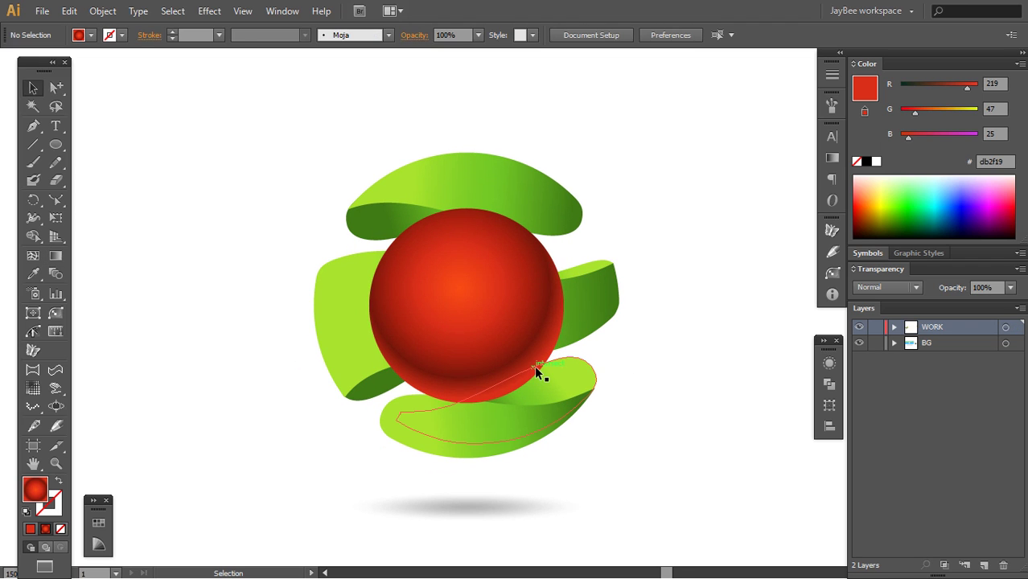
# Remove the outer bright red stop from the sphere's gradient, leaving dark red at the edge
pyautogui.click(524, 312)
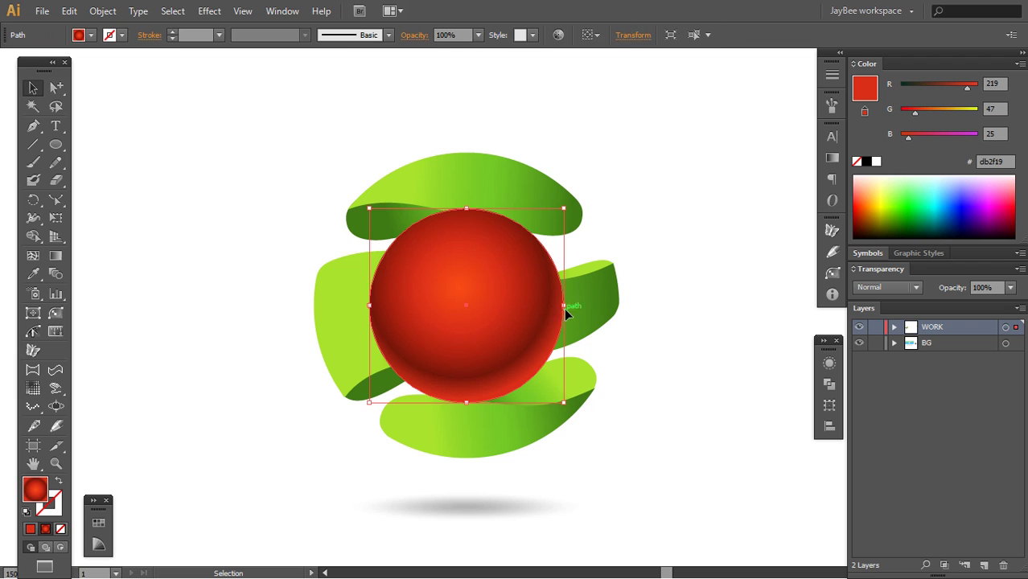
pyautogui.click(832, 158)
pyautogui.moveTo(792, 258); pyautogui.dragTo(803, 233)
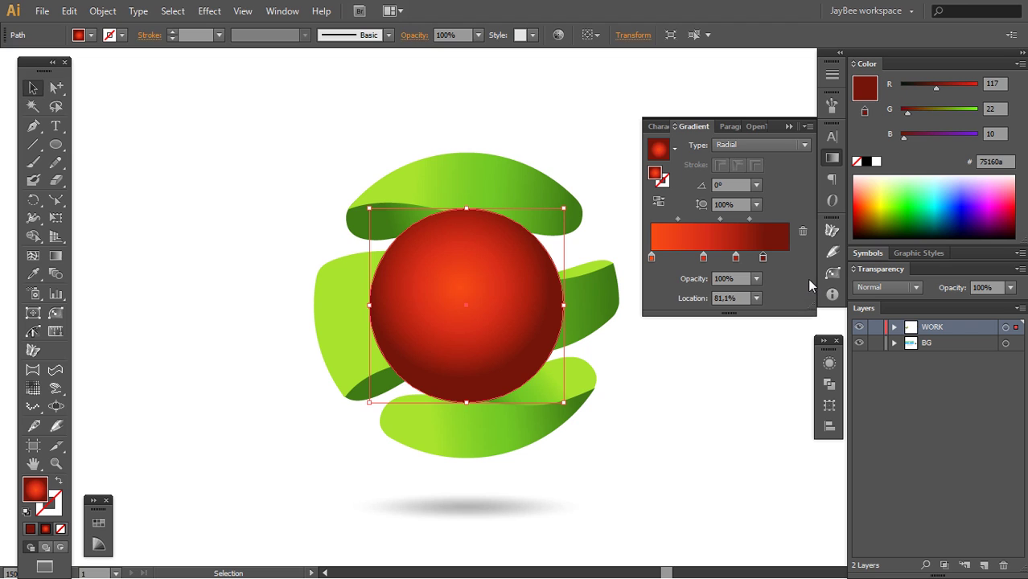
# Undo the removal of the outer bright red stop from the sphere's gradient
pyautogui.hotkey('ctrl', 'z')
pyautogui.click(833, 162)
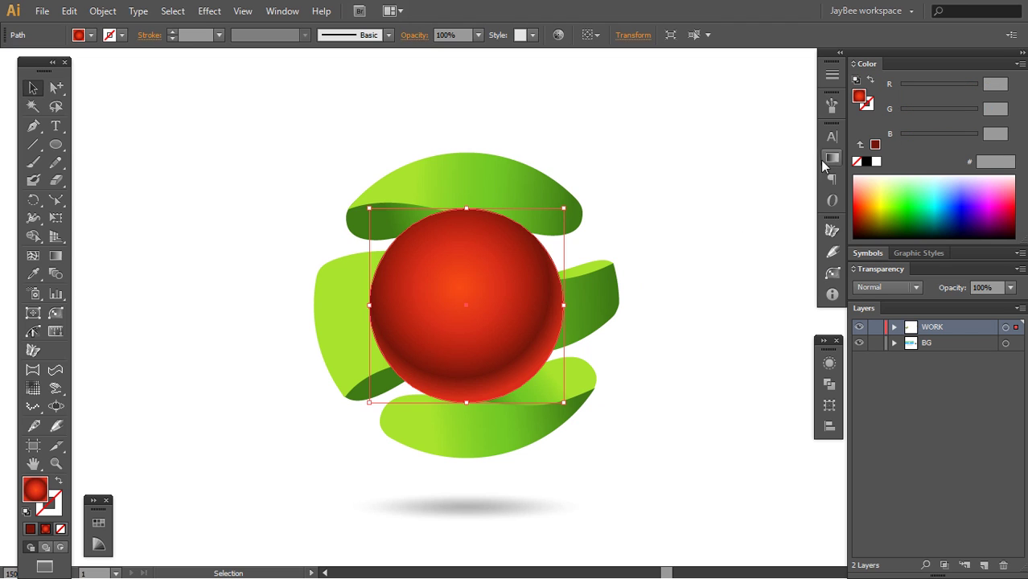
pyautogui.click(622, 410)
# Cut the red sphere and paste it directly behind the three front green bands
pyautogui.click(533, 352)
pyautogui.moveTo(572, 380); pyautogui.dragTo(590, 385)
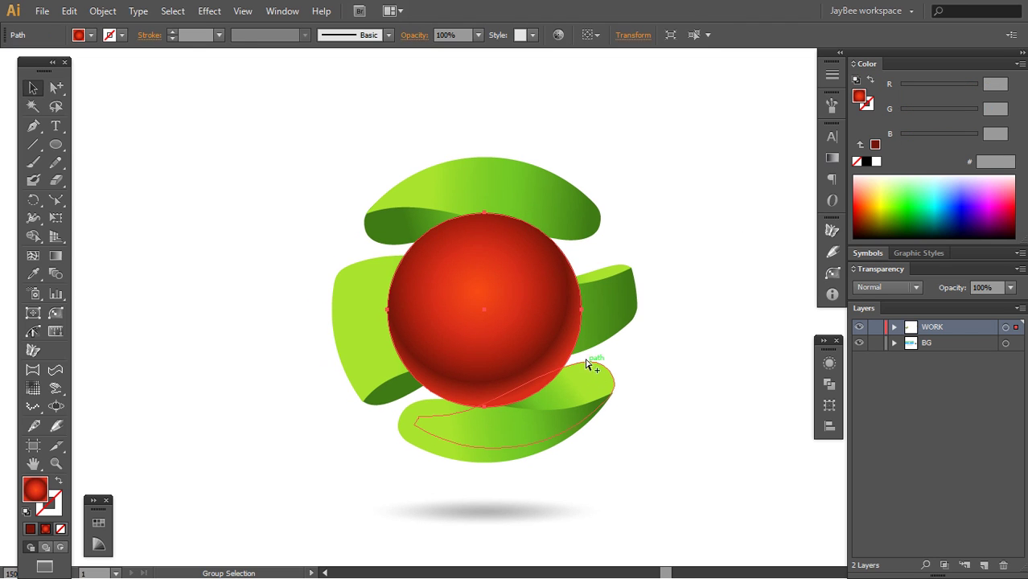
pyautogui.press('Delete')
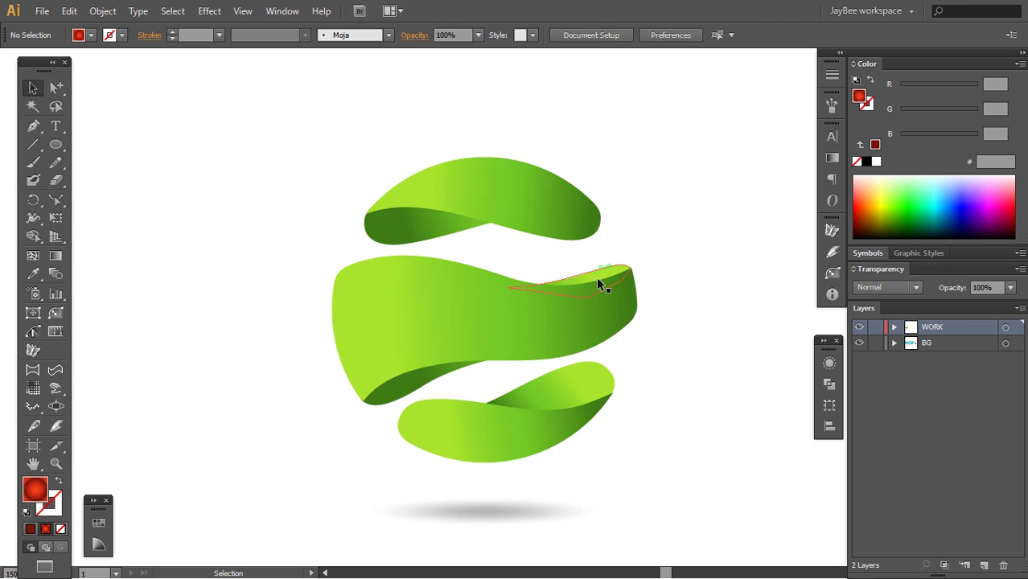
pyautogui.press('a')
pyautogui.click(496, 313)
pyautogui.keyDown('shift'); pyautogui.click(538, 225); pyautogui.keyUp('shift')
pyautogui.keyDown('shift'); pyautogui.click(519, 429); pyautogui.keyUp('shift')
pyautogui.hotkey('ctrl', 'g')
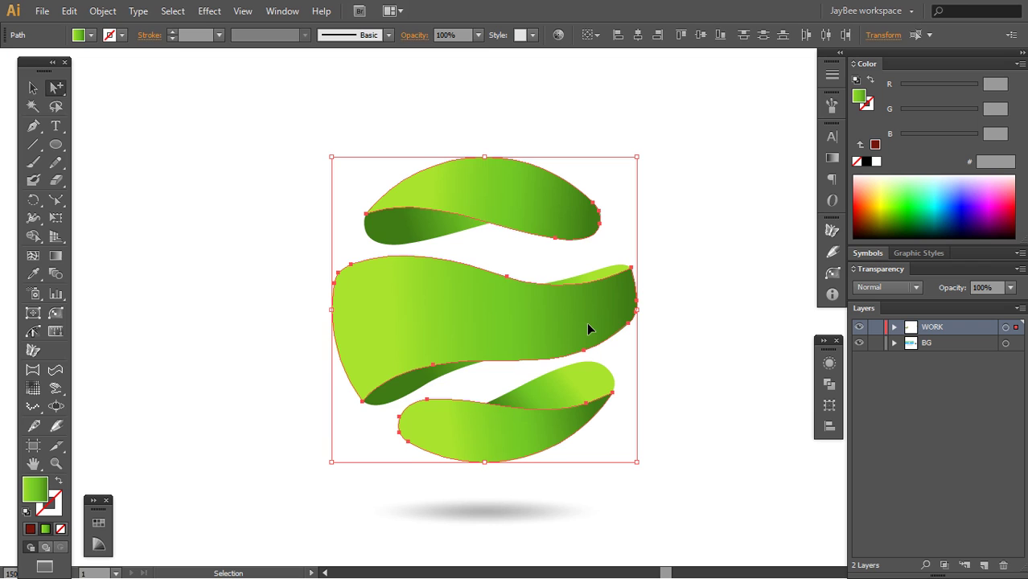
pyautogui.hotkey('ctrl', 'b')
pyautogui.click(654, 402)
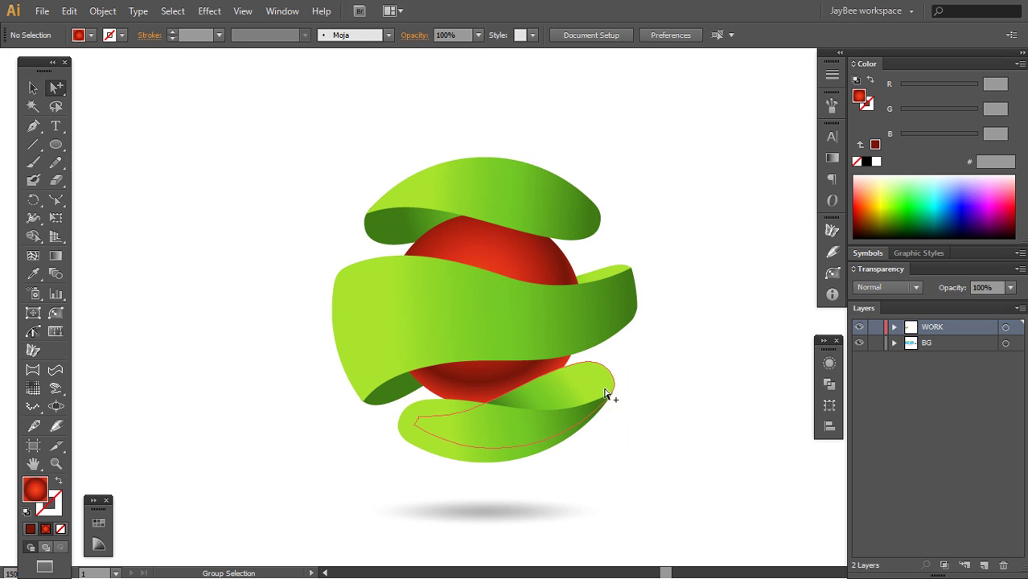
# Group the four back fold shapes of the green ribbon
pyautogui.click(570, 391)
pyautogui.keyDown('shift'); pyautogui.click(409, 407); pyautogui.keyUp('shift')
pyautogui.keyDown('shift'); pyautogui.click(593, 274); pyautogui.keyUp('shift')
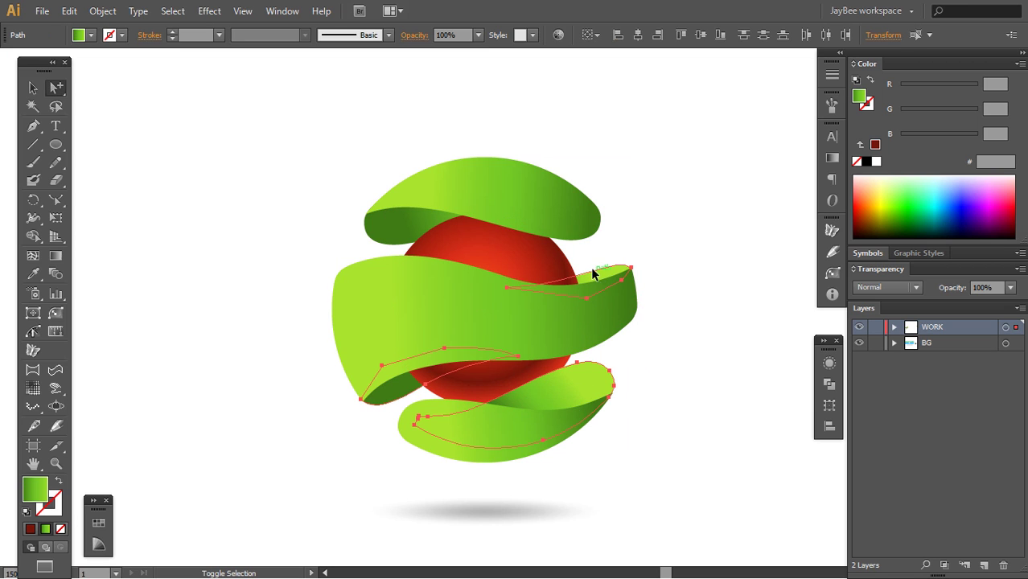
pyautogui.keyDown('shift'); pyautogui.click(383, 240); pyautogui.keyUp('shift')
pyautogui.press('Delete')
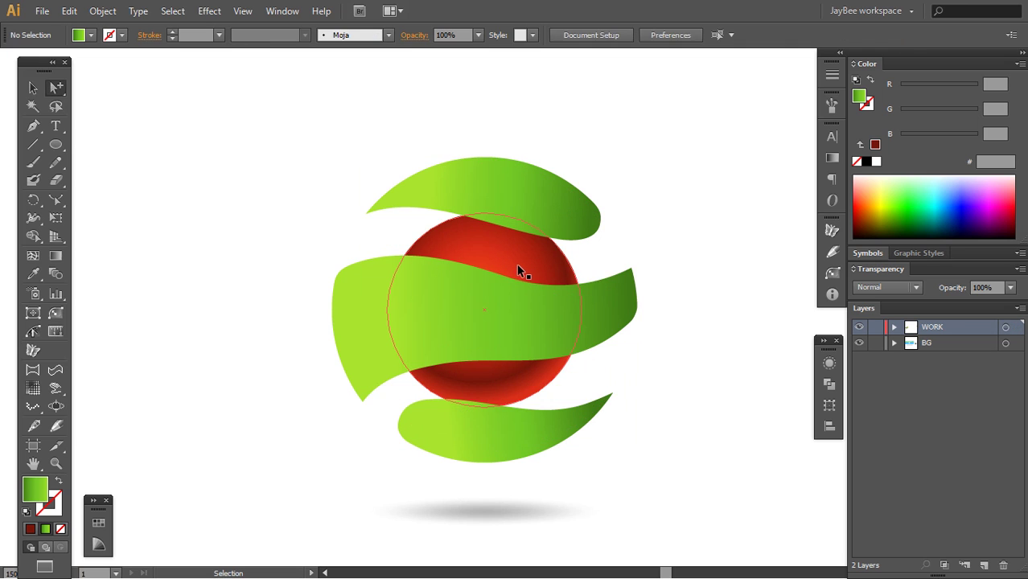
pyautogui.hotkey('ctrl', 'z')
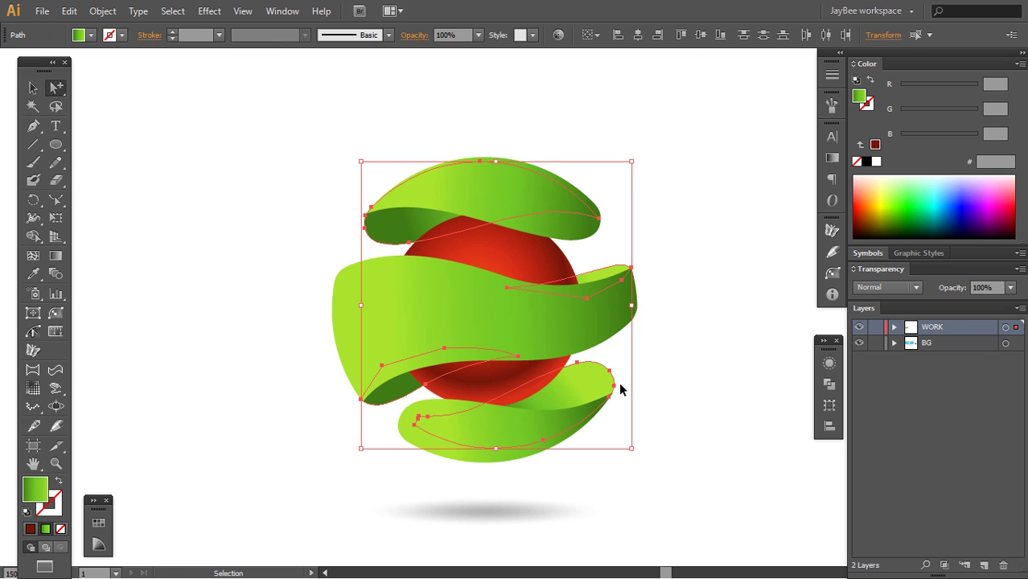
pyautogui.hotkey('ctrl', 'g')
# Group the three front green bands
pyautogui.click(658, 354)
pyautogui.click(581, 277)
pyautogui.keyDown('shift'); pyautogui.click(473, 427); pyautogui.keyUp('shift')
pyautogui.press('v')
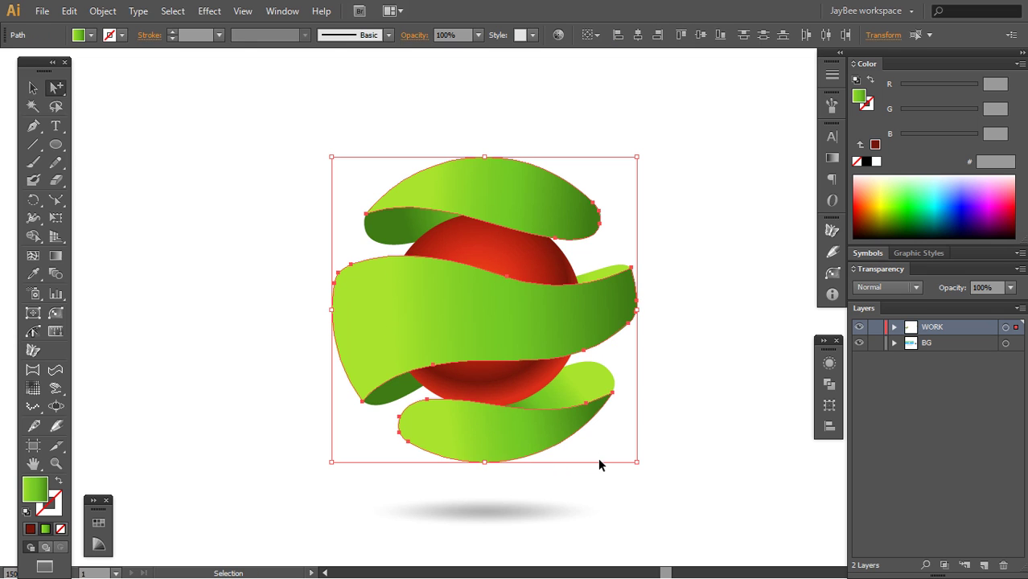
pyautogui.hotkey('ctrl', 'g')
# Switch the current fill to the preset white-to-black linear gradient with nothing selected
pyautogui.press('z')
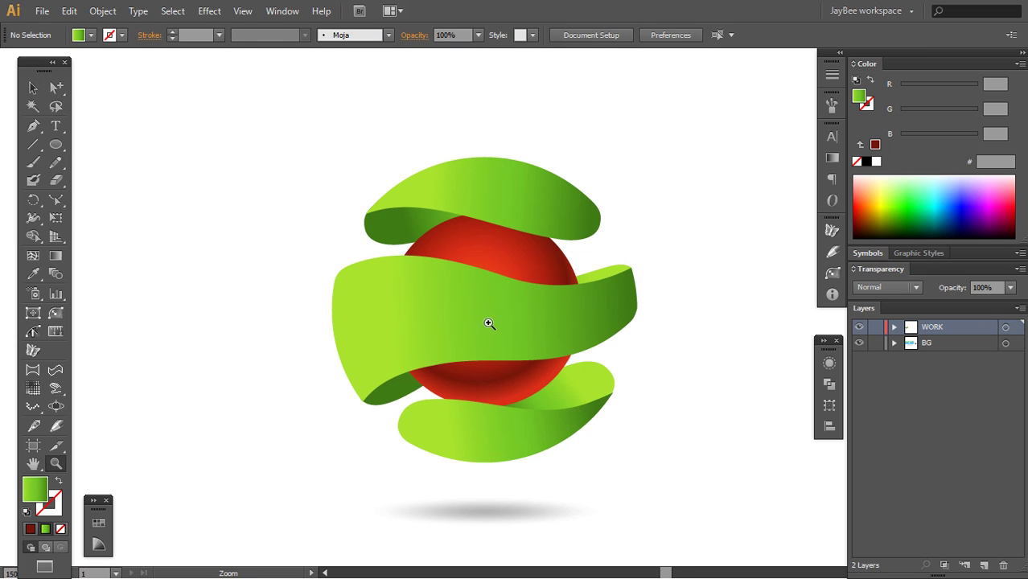
pyautogui.keyDown('alt'); pyautogui.click(490, 324); pyautogui.keyUp('alt')
pyautogui.moveTo(509, 320); pyautogui.dragTo(476, 359)
pyautogui.moveTo(564, 381); pyautogui.dragTo(543, 352)
pyautogui.click(832, 158)
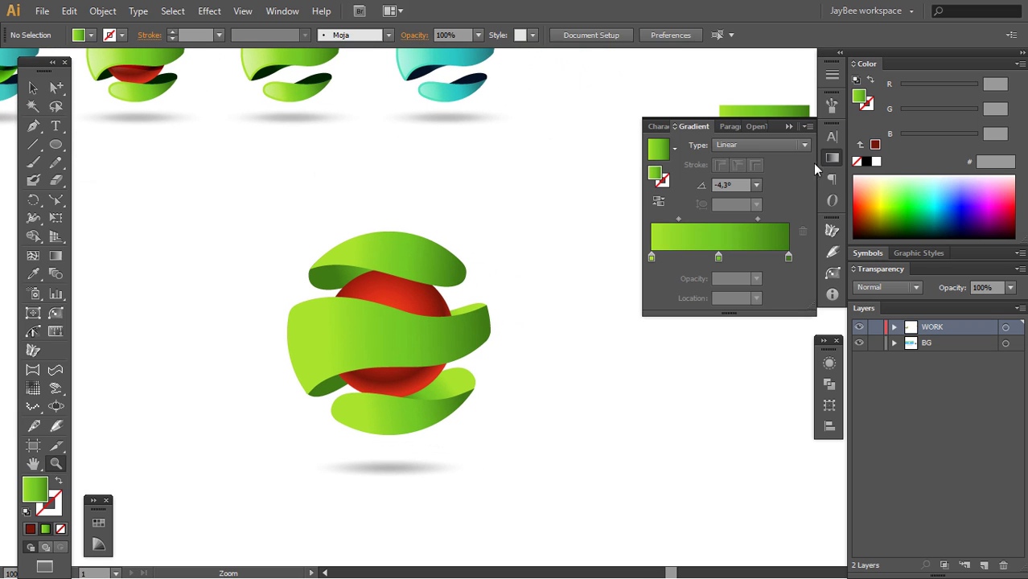
pyautogui.click(675, 149)
pyautogui.scroll(-2, 673, 220)
pyautogui.scroll(3, 604, 193)
pyautogui.click(557, 180)
# Change the gradient's black stop to white and set the starting stop's opacity to 0%
pyautogui.moveTo(555, 334); pyautogui.dragTo(510, 330)
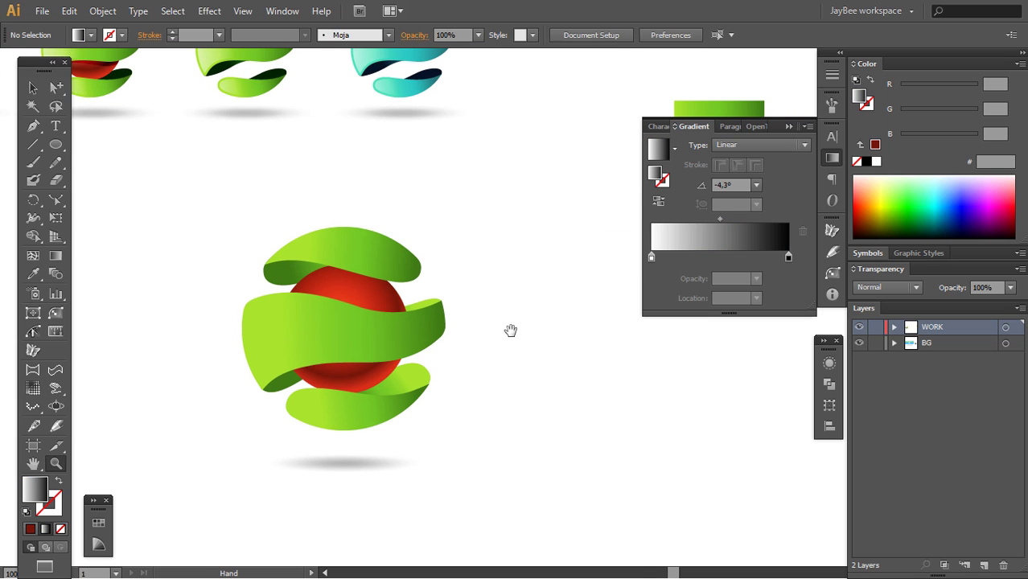
pyautogui.click(788, 258)
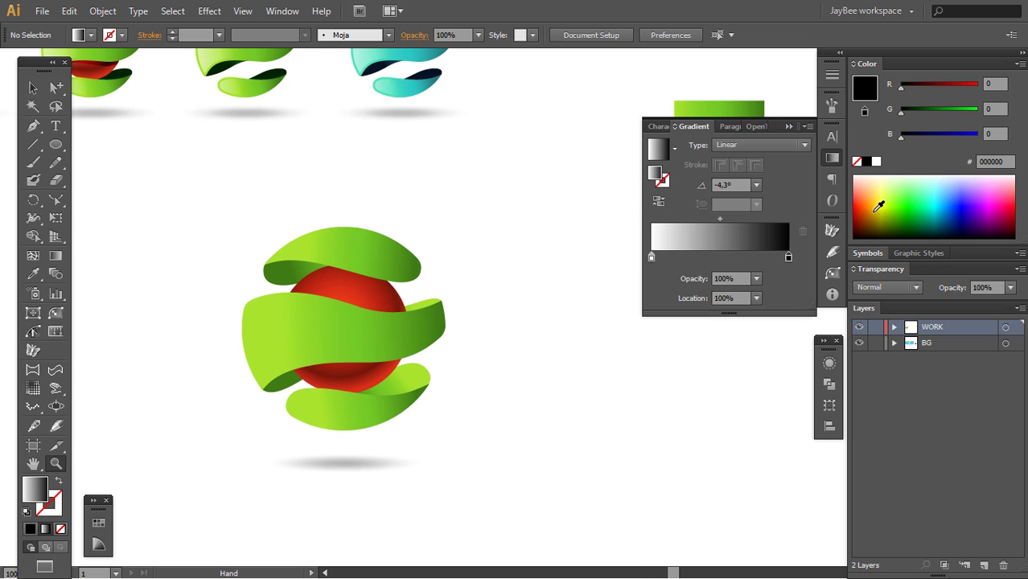
pyautogui.click(876, 162)
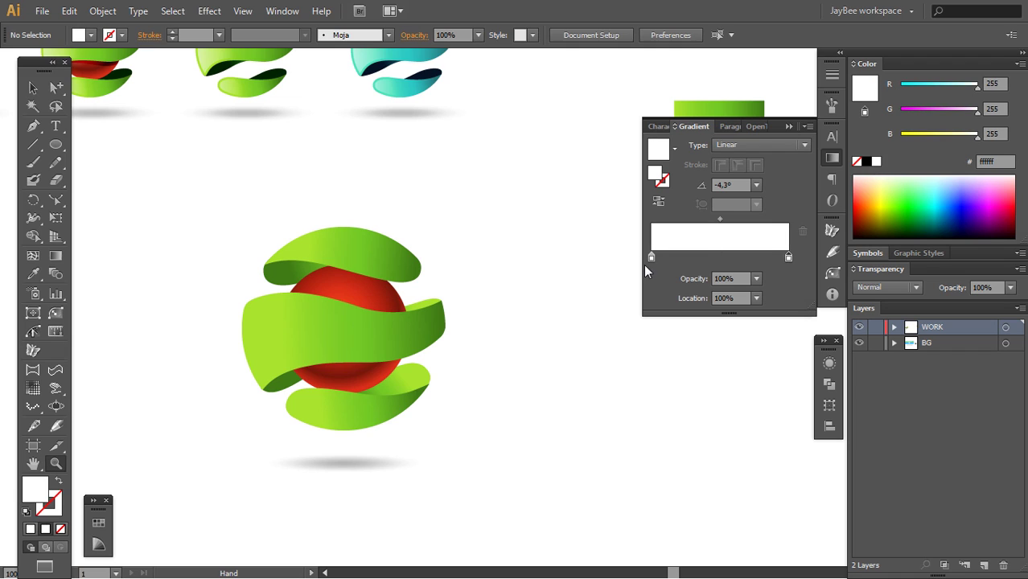
pyautogui.click(758, 279)
pyautogui.click(772, 294)
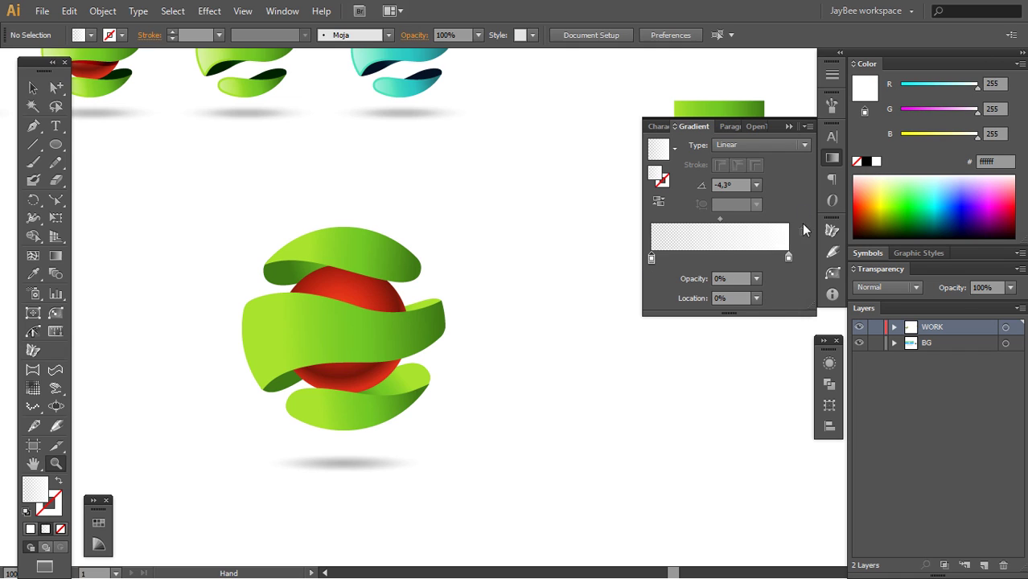
pyautogui.click(789, 126)
# Draw a gradient-filled circle slightly smaller than the red sphere over it, and place it directly in front of the sphere
pyautogui.press('l')
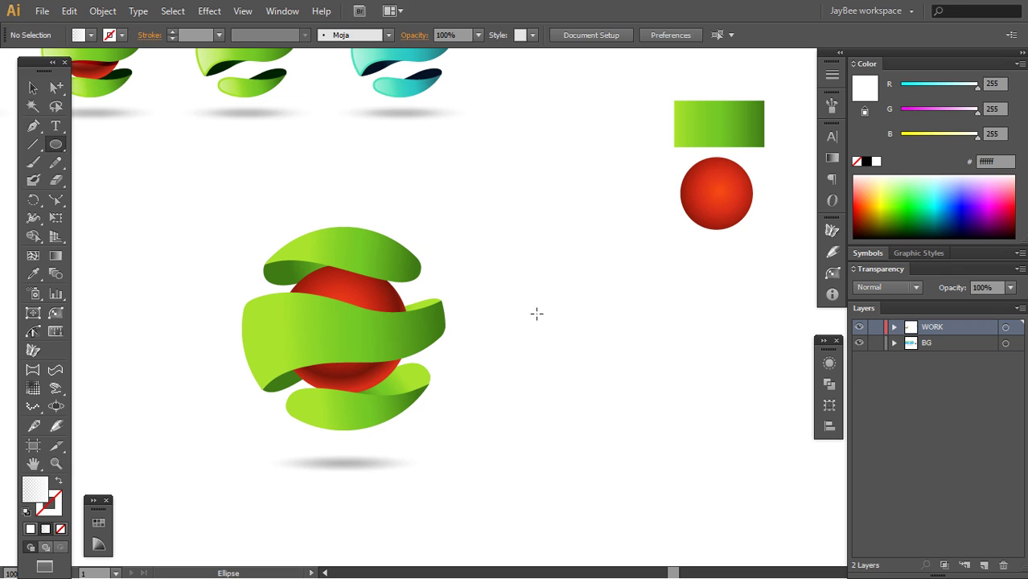
pyautogui.moveTo(559, 303); pyautogui.dragTo(367, 350)
pyautogui.press('v')
pyautogui.hotkey('ctrl', '+')
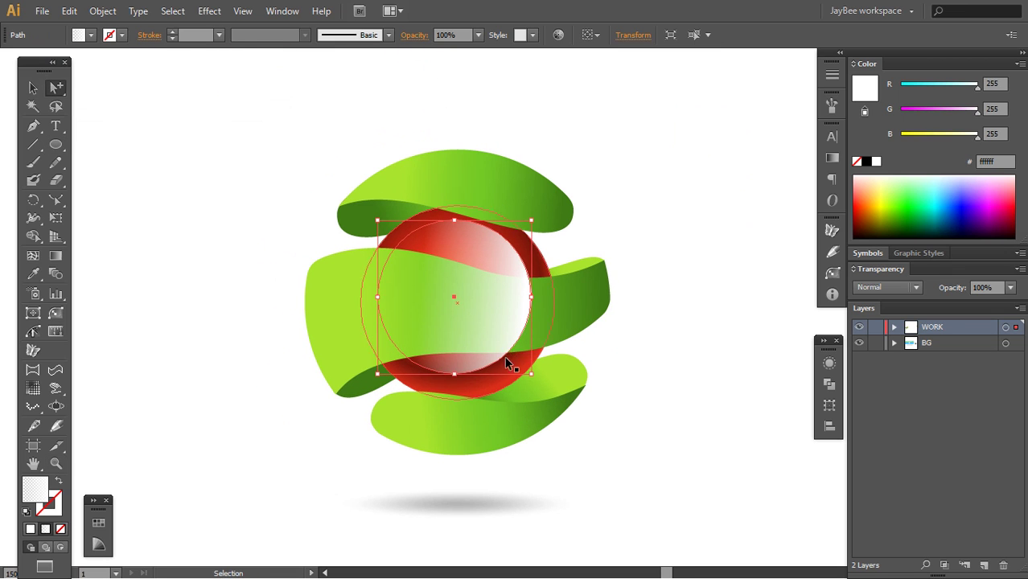
pyautogui.hotkey('ctrl', 'x')
pyautogui.click(489, 372)
pyautogui.hotkey('ctrl', 'f')
# Nudge the highlight circle up and left, and enlarge it slightly within the red sphere
pyautogui.press('v')
pyautogui.moveTo(476, 256); pyautogui.dragTo(467, 253)
pyautogui.moveTo(527, 374); pyautogui.dragTo(545, 390)
pyautogui.press('a')
pyautogui.moveTo(487, 362); pyautogui.dragTo(482, 360)
# Redirect the highlight circle's gradient diagonally so white at the sphere's upper left fades to transparent at its lower right
pyautogui.press('space')
pyautogui.moveTo(490, 316); pyautogui.dragTo(511, 359)
pyautogui.press('g')
pyautogui.press('space')
pyautogui.moveTo(450, 269); pyautogui.dragTo(427, 223)
pyautogui.moveTo(350, 175)
pyautogui.mouseDown()
pyautogui.moveTo(446, 263)
pyautogui.moveTo(406, 215)
pyautogui.mouseUp()
pyautogui.moveTo(481, 277); pyautogui.dragTo(396, 170)
pyautogui.moveTo(459, 250); pyautogui.dragTo(344, 148)
pyautogui.moveTo(491, 294); pyautogui.dragTo(352, 141)
pyautogui.moveTo(468, 257); pyautogui.dragTo(336, 131)
pyautogui.moveTo(493, 348); pyautogui.dragTo(328, 158)
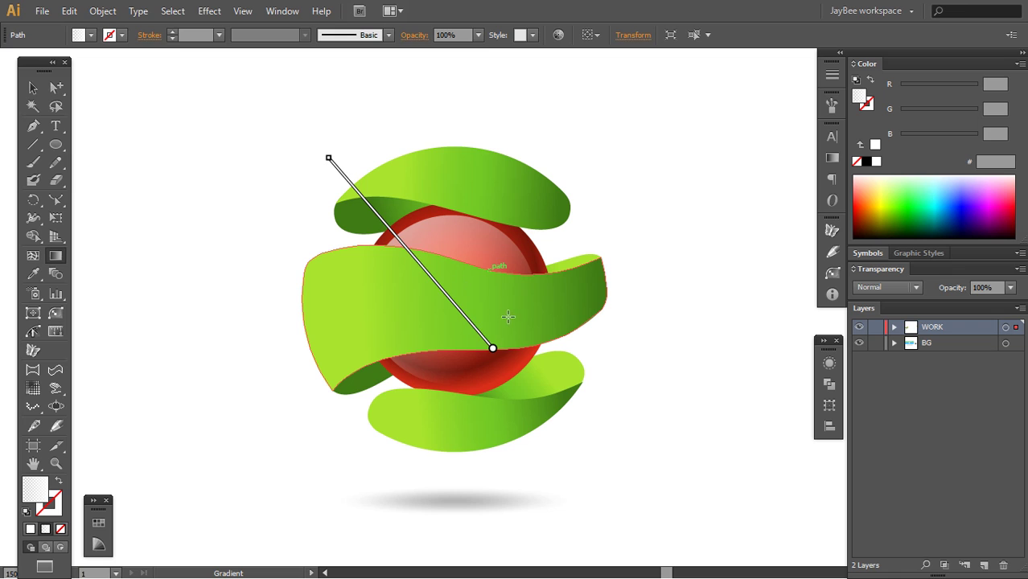
pyautogui.moveTo(491, 349)
pyautogui.mouseDown()
pyautogui.moveTo(474, 325)
pyautogui.moveTo(528, 319)
pyautogui.mouseUp()
pyautogui.press('v')
pyautogui.click(601, 443)
pyautogui.press('z')
pyautogui.keyDown('alt'); pyautogui.click(500, 308); pyautogui.keyUp('alt')
pyautogui.keyDown('alt'); pyautogui.click(503, 309); pyautogui.keyUp('alt')
pyautogui.click(518, 310)
pyautogui.click(521, 310)
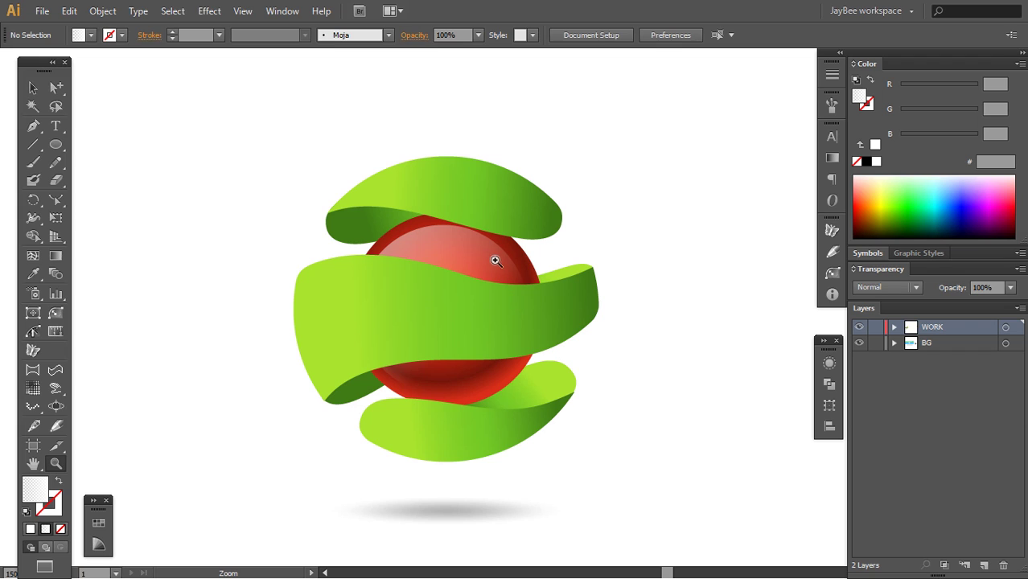
pyautogui.press('alt')
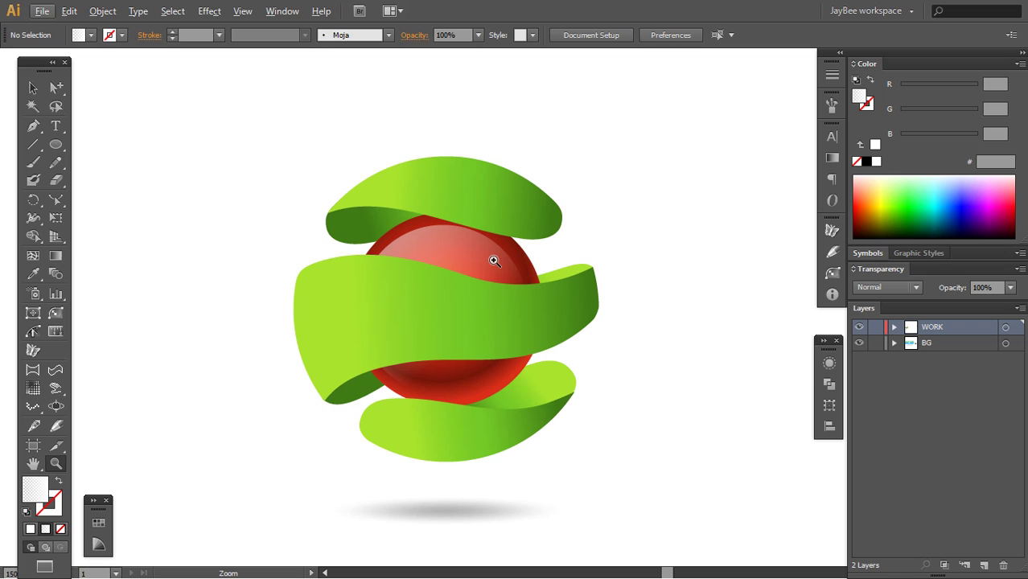
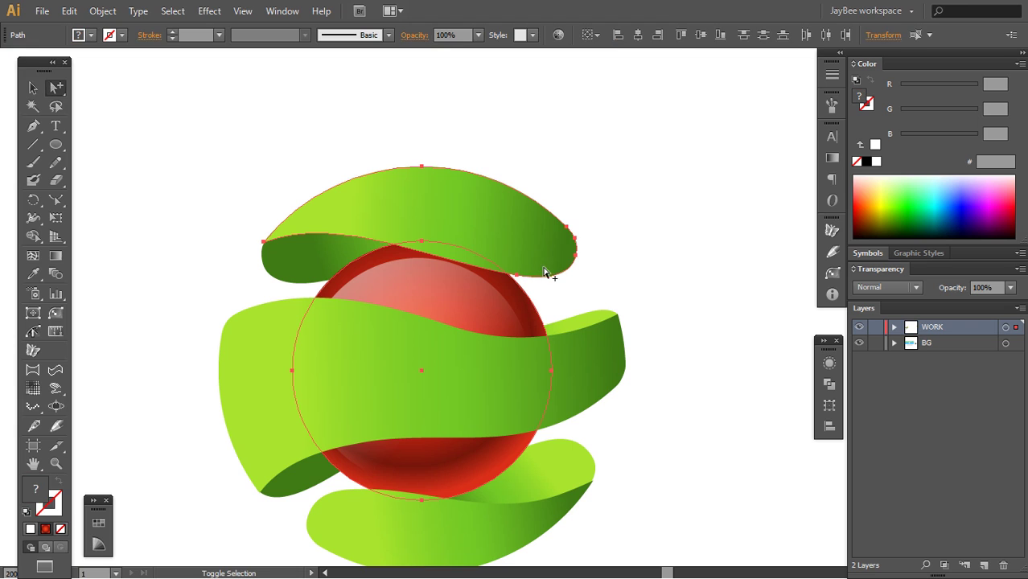
pyautogui.click(698, 173)
pyautogui.press('v')
pyautogui.click(518, 248)
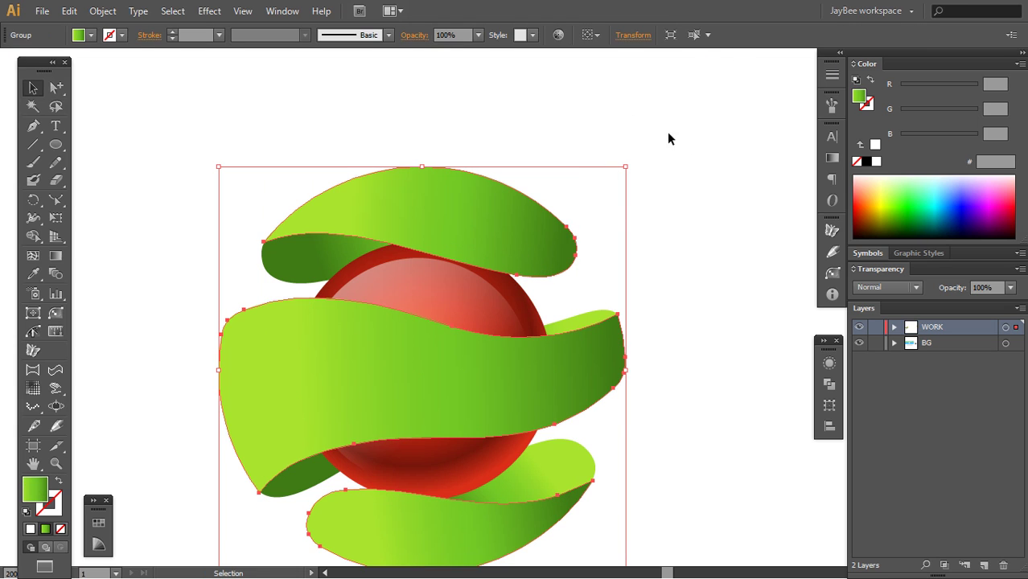
pyautogui.press('a')
pyautogui.click(623, 209)
pyautogui.click(520, 290)
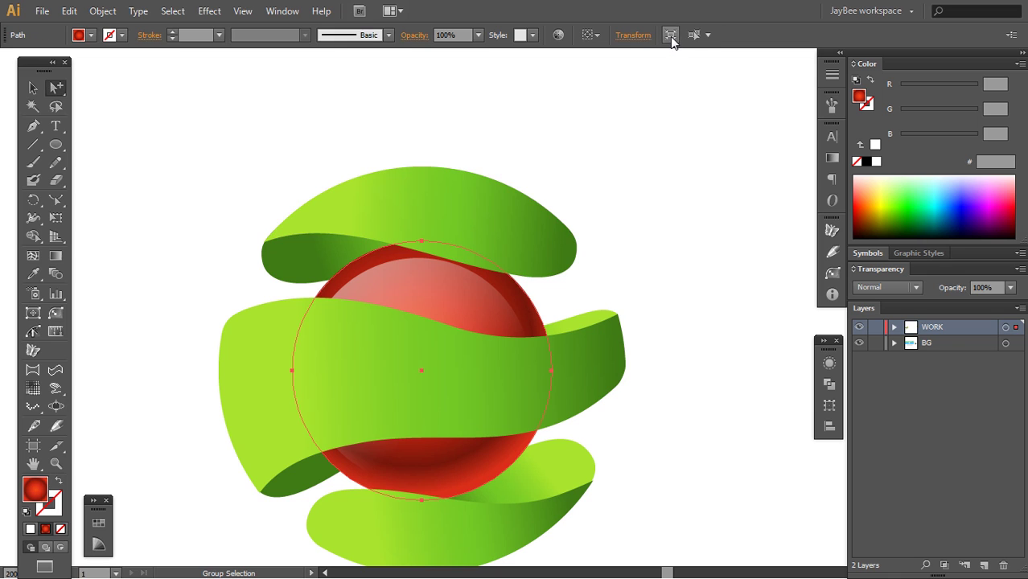
pyautogui.click(670, 35)
pyautogui.click(616, 259)
pyautogui.doubleClick(616, 259)
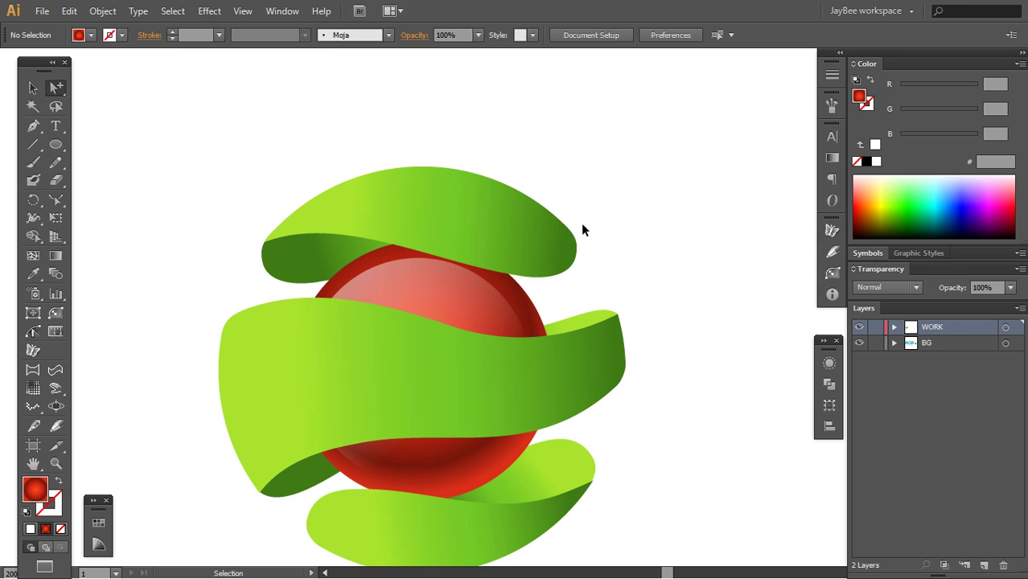
# Try to group a front copy of the red sphere with the upper green band and isolate the group
pyautogui.hotkey('ctrl', 'f')
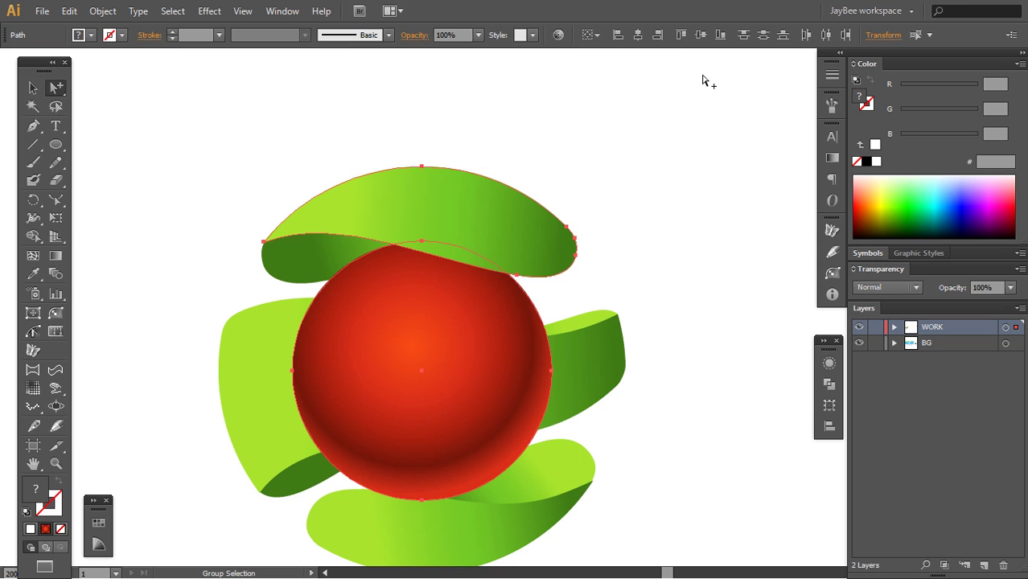
pyautogui.hotkey('ctrl', 'g')
pyautogui.click(671, 35)
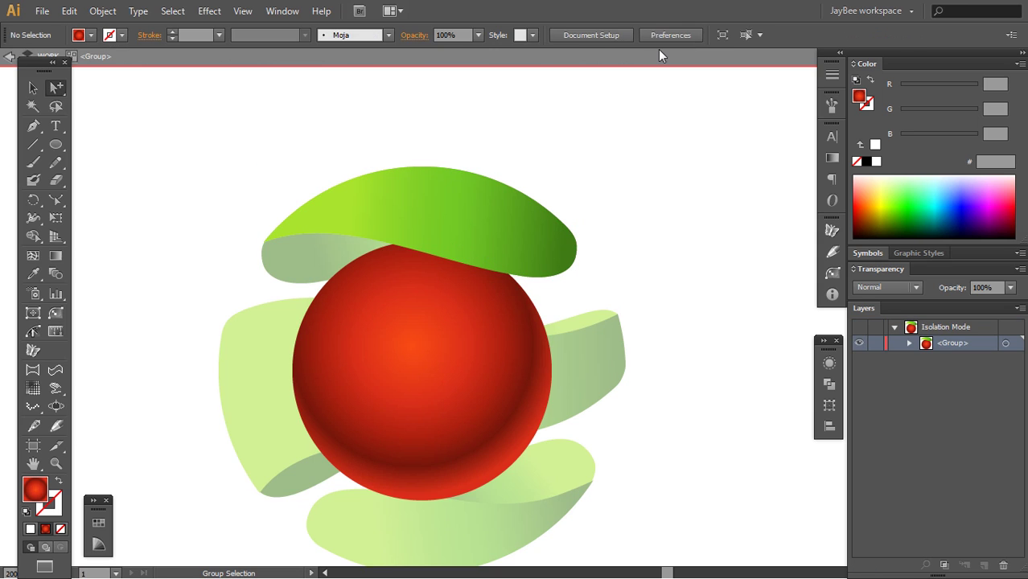
pyautogui.click(539, 260)
pyautogui.click(538, 268)
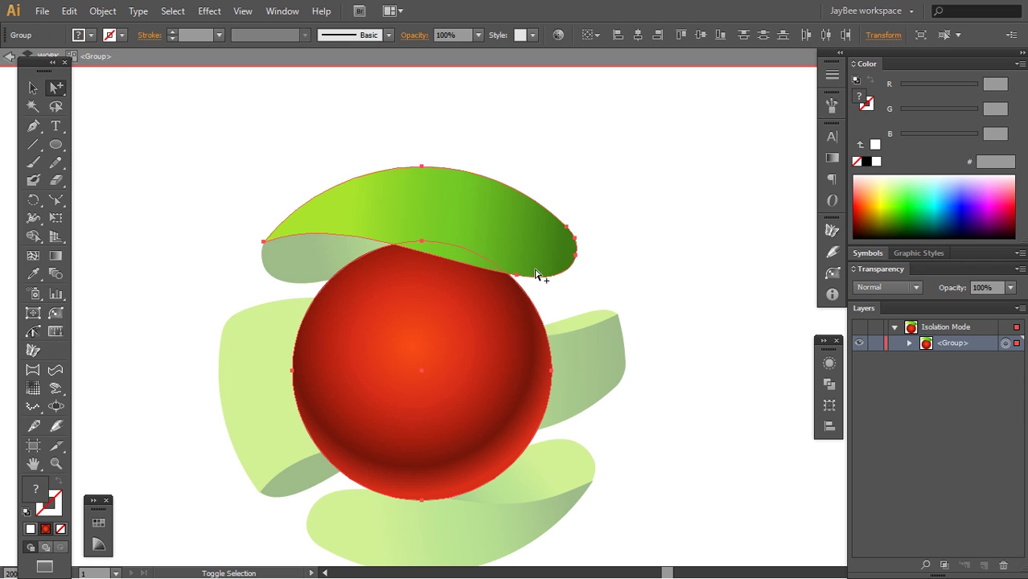
pyautogui.click(574, 296)
pyautogui.doubleClick(567, 304)
pyautogui.click(523, 336)
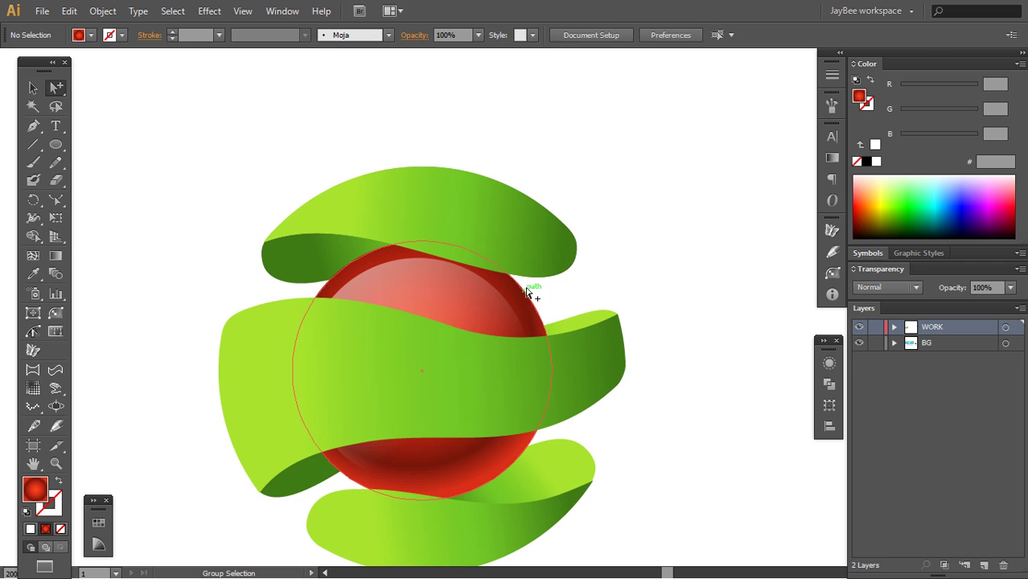
# Paste a copy of the upper green band in front of the original and isolate the copy
pyautogui.click(551, 275)
pyautogui.click(547, 280)
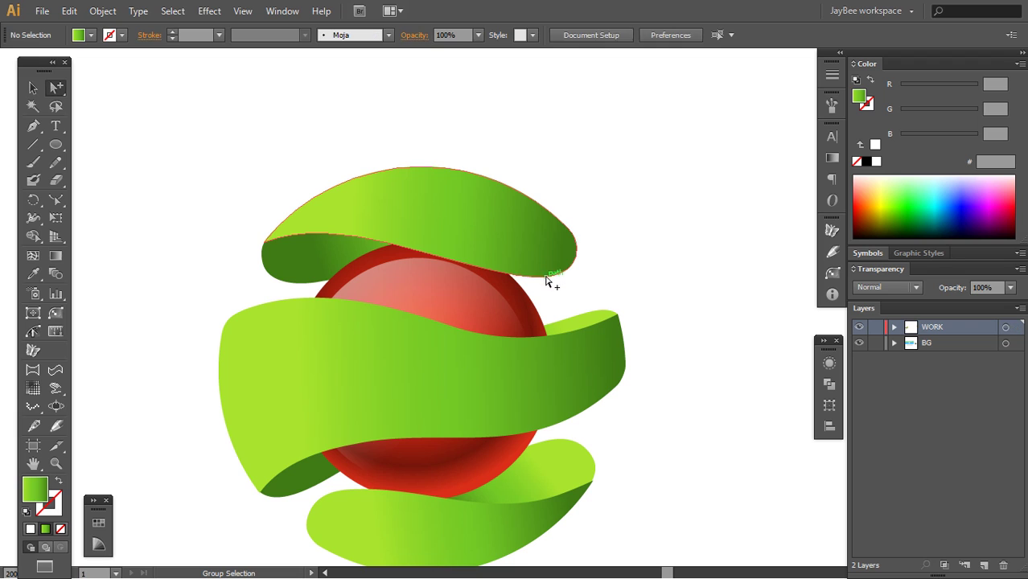
pyautogui.click(542, 269)
pyautogui.press('v')
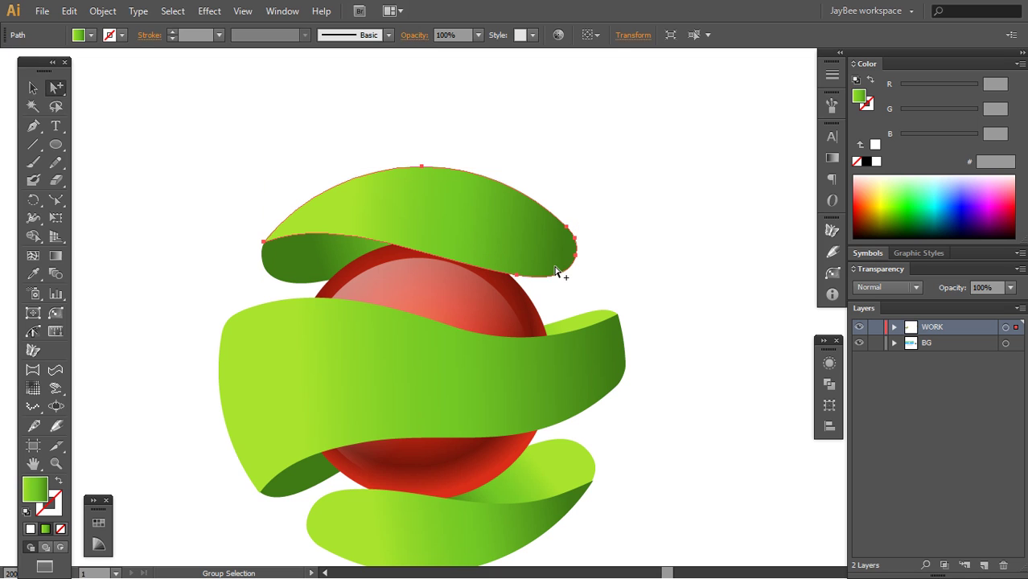
pyautogui.hotkey('ctrl', 'f')
pyautogui.click(671, 35)
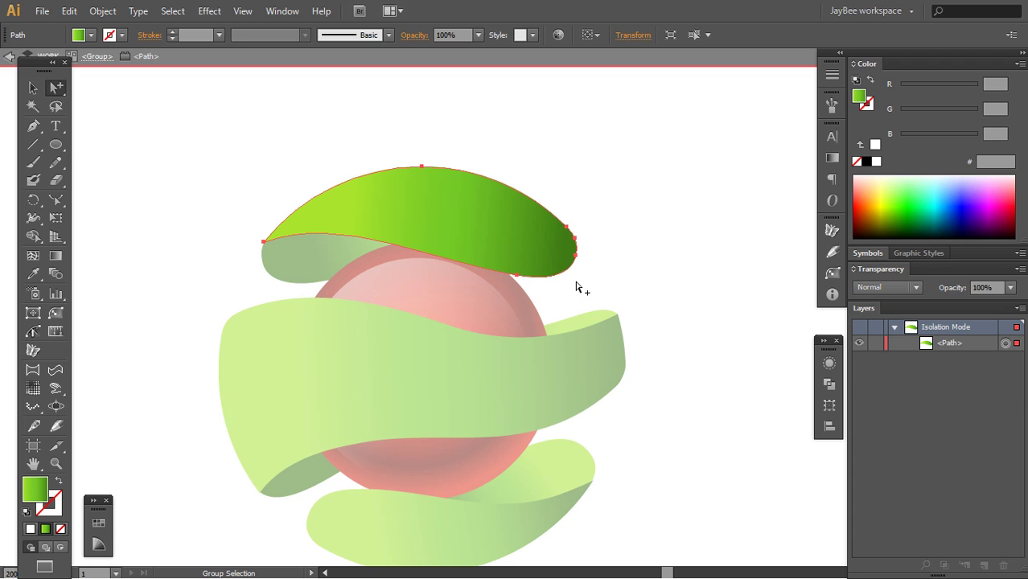
# Distort the isolated band copy with Free Transform, pulling its lower right corner down over the red sphere, and exit isolation
pyautogui.press('e')
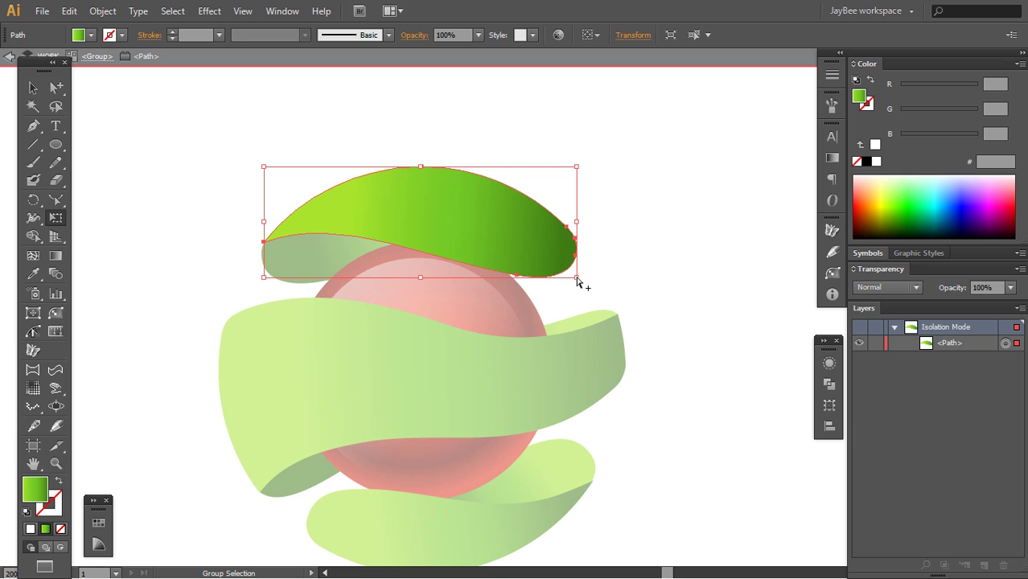
pyautogui.keyDown('ctrl'); pyautogui.click(578, 287); pyautogui.keyUp('ctrl')
pyautogui.keyDown('ctrl'); pyautogui.click(557, 270); pyautogui.keyUp('ctrl')
pyautogui.moveTo(578, 277); pyautogui.dragTo(572, 303)
pyautogui.press('a')
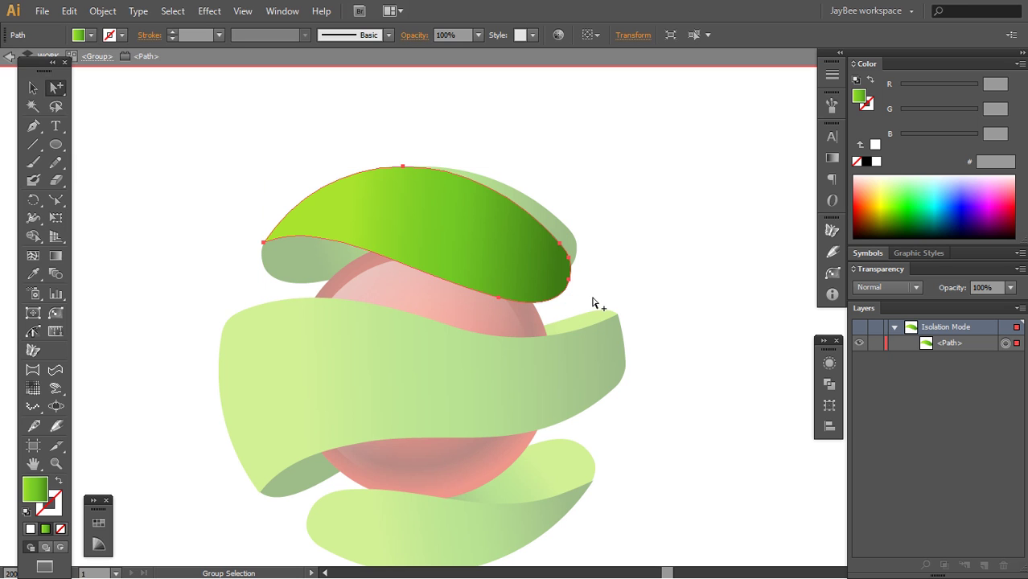
pyautogui.doubleClick(583, 302)
# Paste a copy of the red sphere in front of the artwork
pyautogui.click(542, 323)
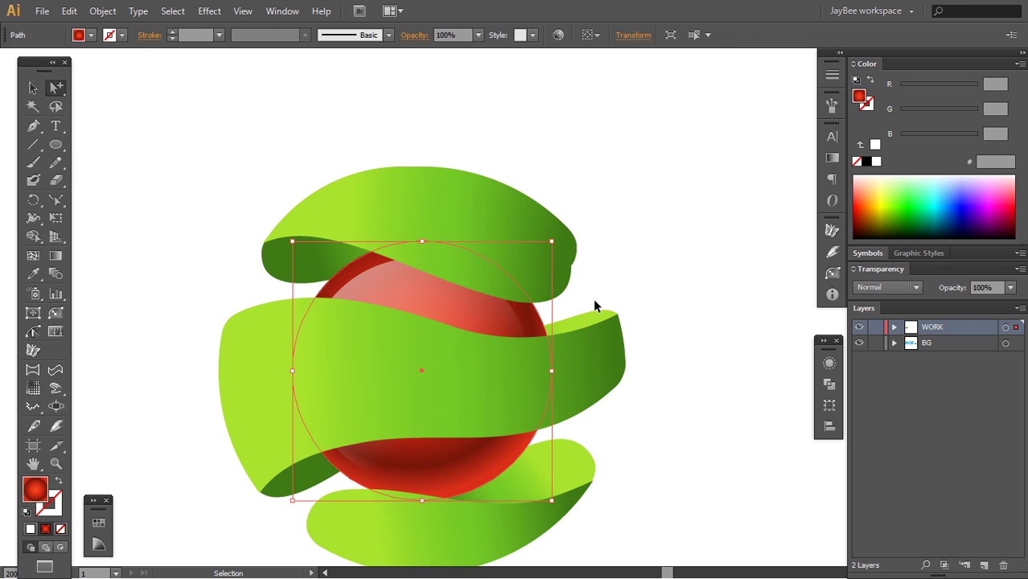
pyautogui.hotkey('ctrl', 'shift', 'a')
pyautogui.hotkey('ctrl', 'f')
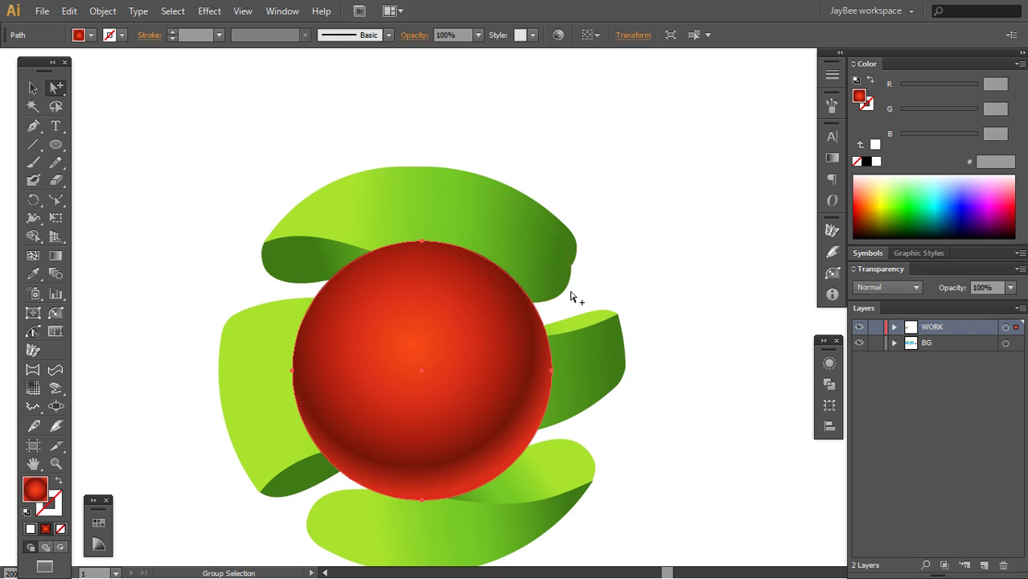
# With Shape Builder, trim the red sphere copy and the distorted upper band copy to their overlapping area, and deselect
pyautogui.keyDown('shift'); pyautogui.click(541, 299); pyautogui.keyUp('shift')
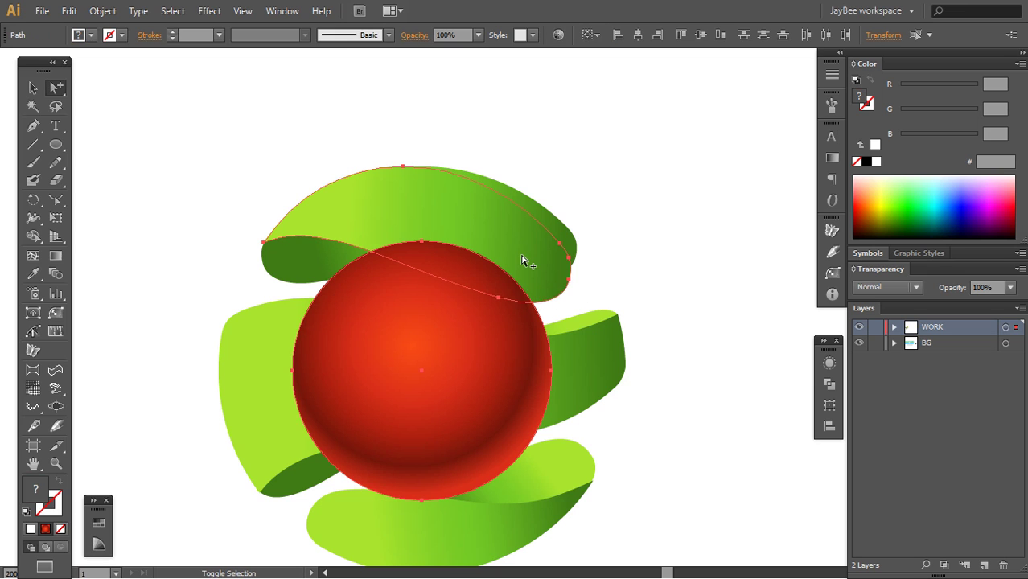
pyautogui.hotkey('shift', 'm')
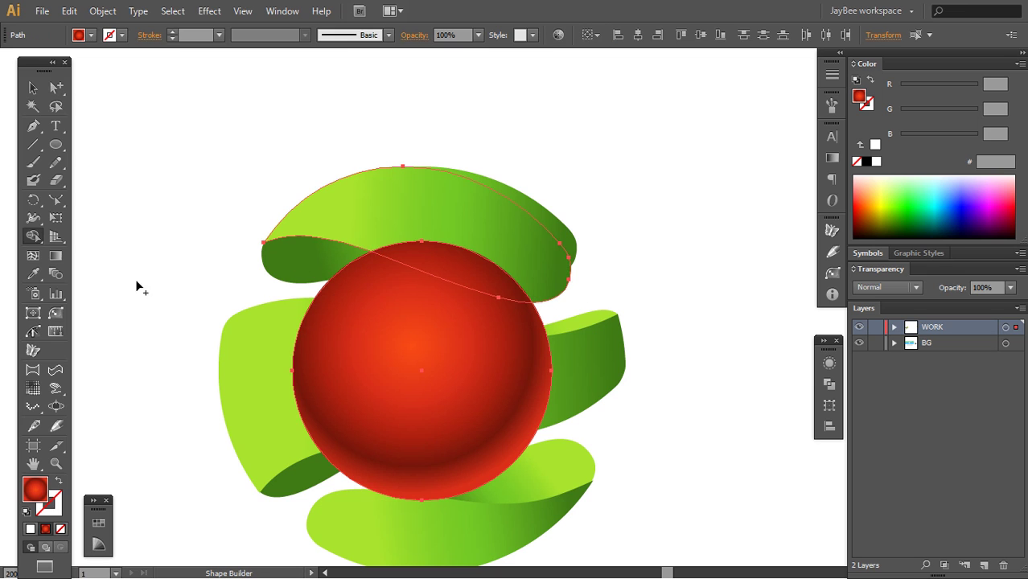
pyautogui.click(512, 315)
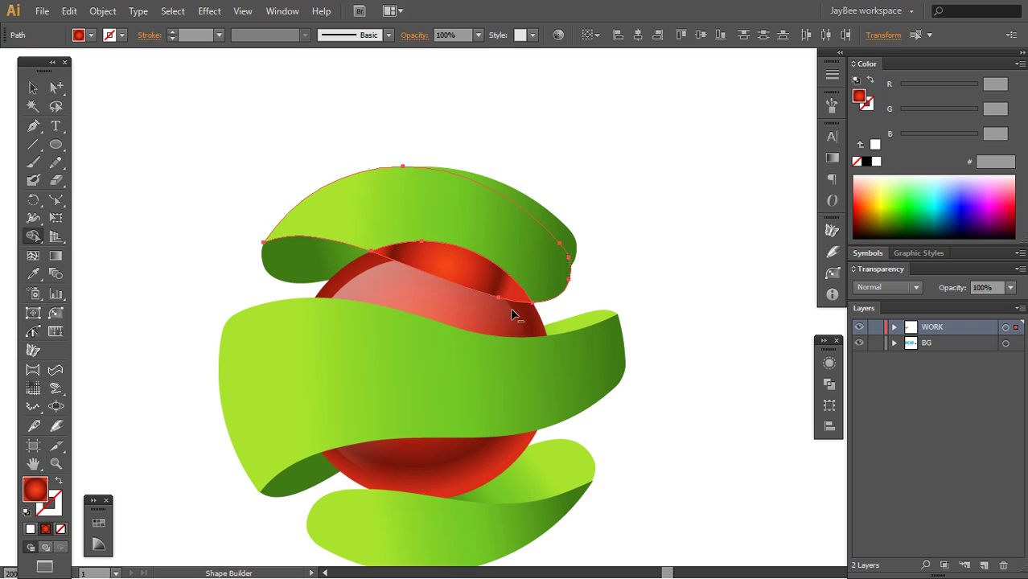
pyautogui.click(535, 254)
pyautogui.hotkey('ctrl', 'shift', 'a')
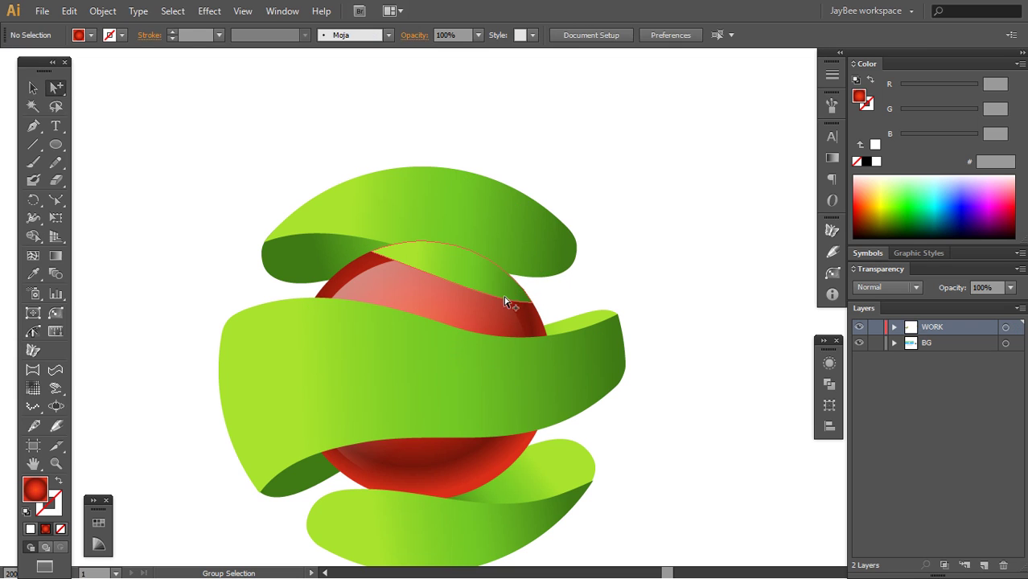
# Remove the green overlap piece and place the red overlap piece directly in front of the sphere, beneath the upper green band
pyautogui.click(507, 301)
pyautogui.press('Delete')
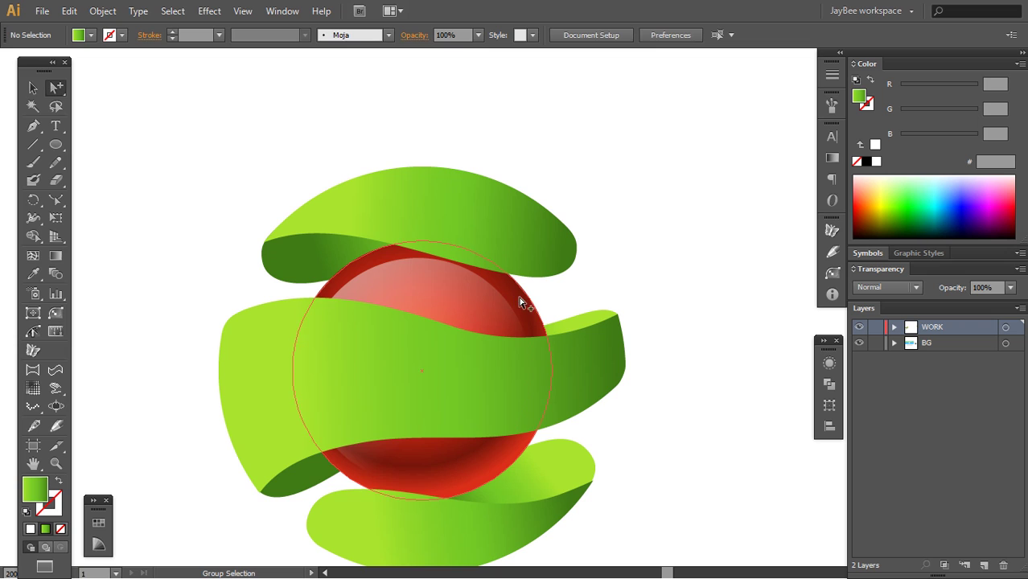
pyautogui.click(522, 297)
pyautogui.press('Delete')
pyautogui.click(525, 296)
# Reduce the overlap piece's radial gradient to three stops: orange first, medium red at 52.98%, and dark red at the end
pyautogui.press('g')
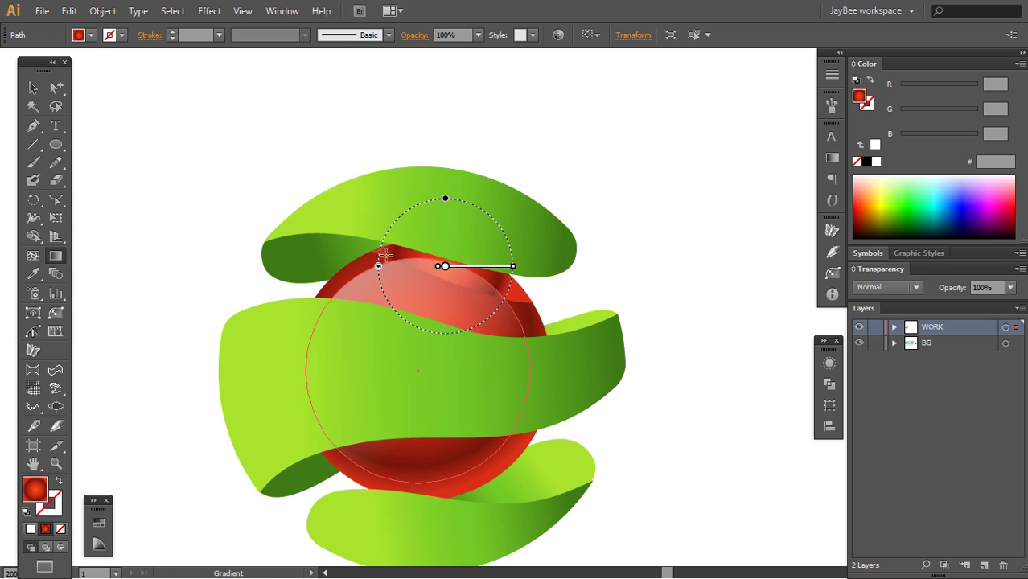
pyautogui.click(833, 159)
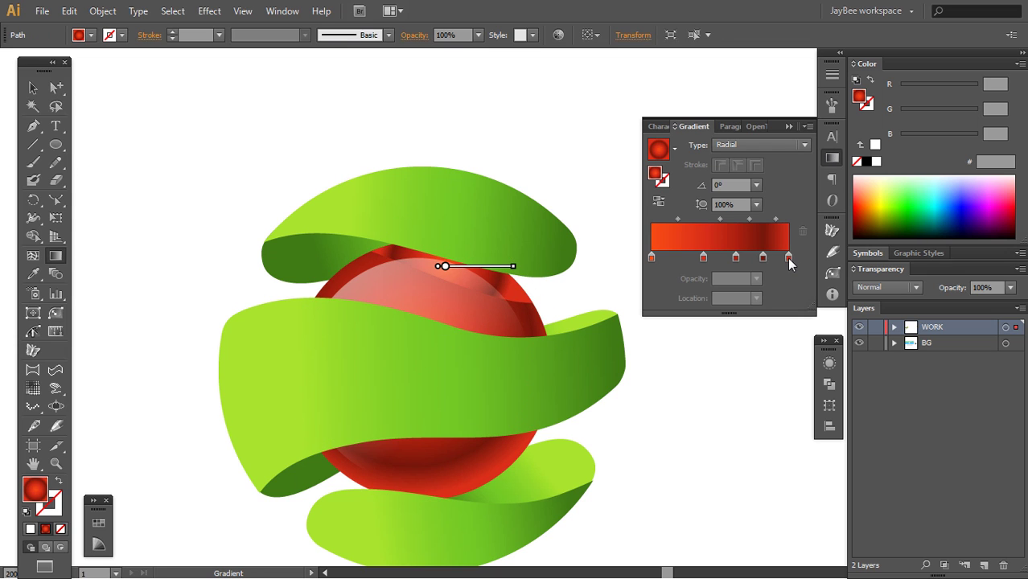
pyautogui.moveTo(789, 257); pyautogui.dragTo(726, 274)
pyautogui.click(736, 259)
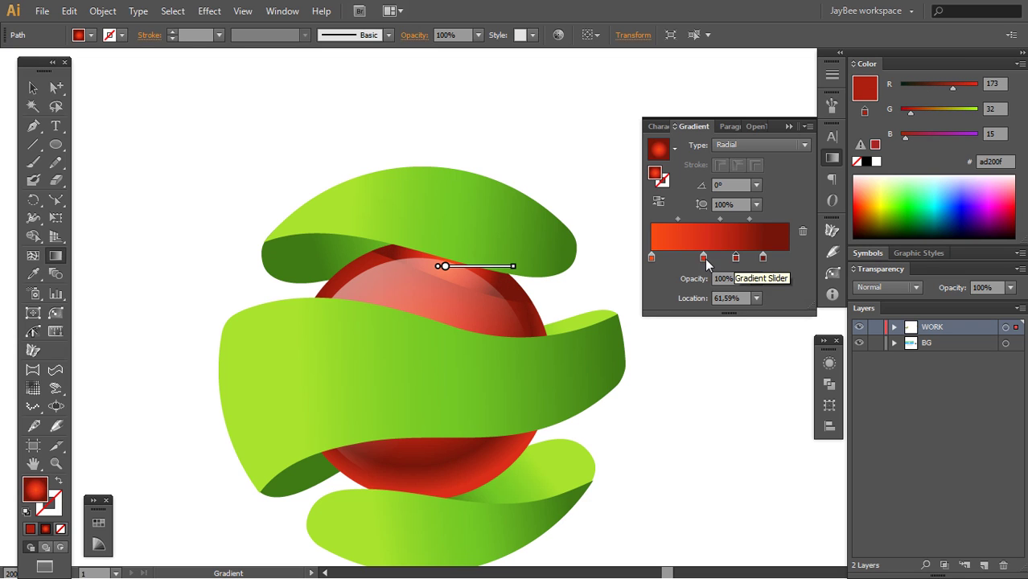
pyautogui.click(705, 260)
pyautogui.click(803, 233)
pyautogui.moveTo(737, 259); pyautogui.dragTo(788, 258)
pyautogui.click(728, 259)
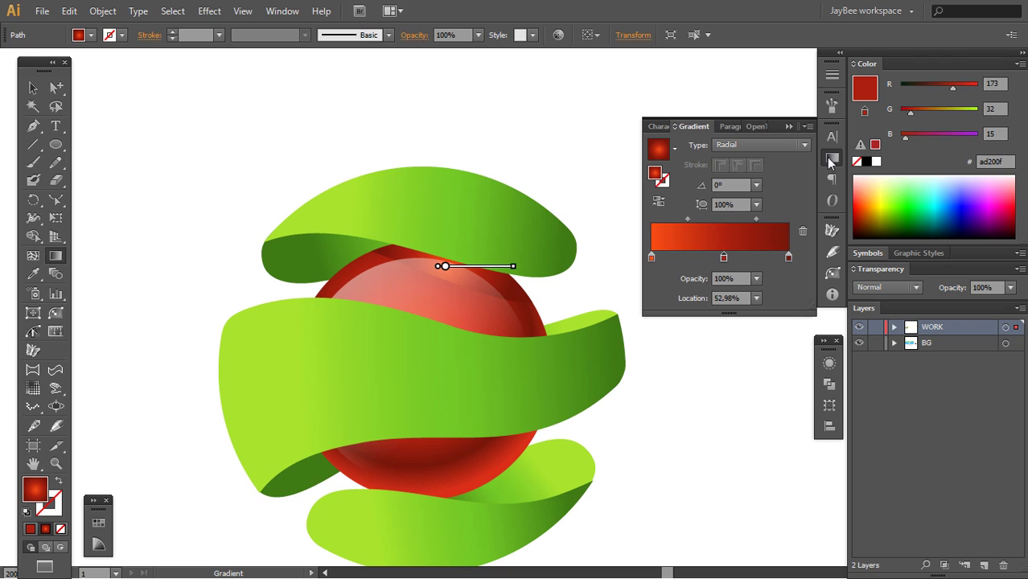
pyautogui.click(832, 158)
# Set the blending mode of the red overlap piece beneath the upper band to Color Burn
pyautogui.press('a')
pyautogui.click(581, 287)
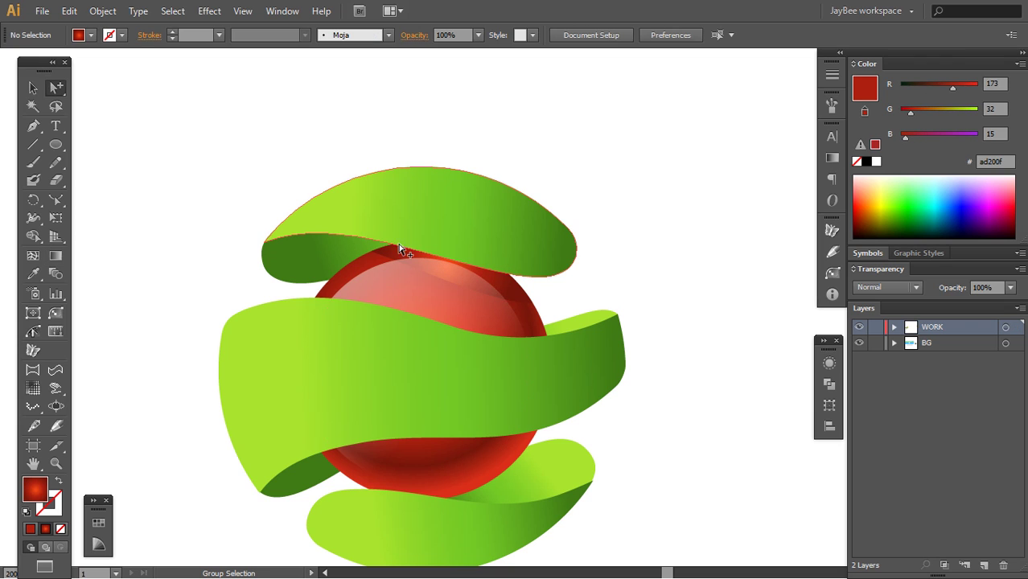
pyautogui.click(519, 304)
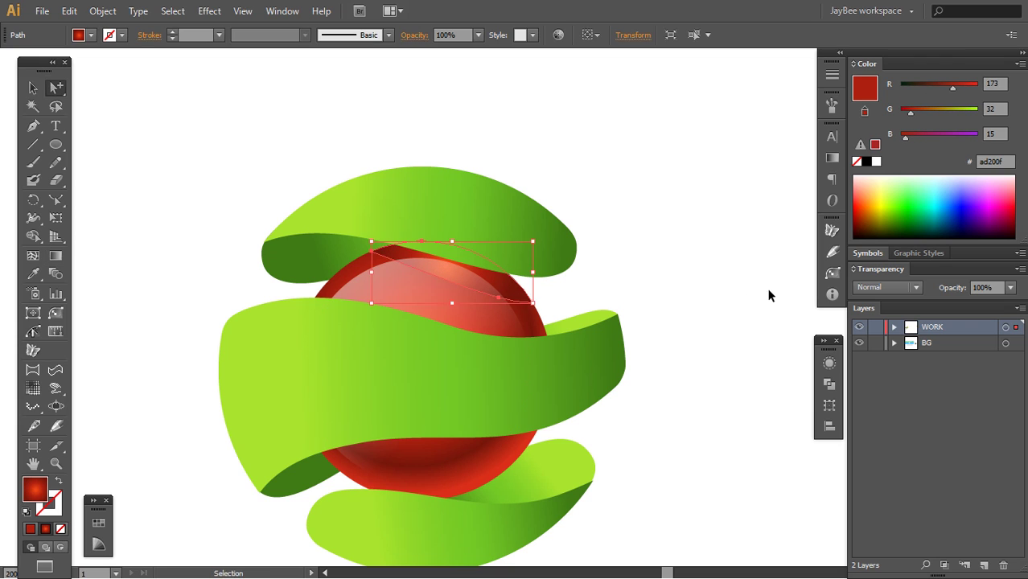
pyautogui.click(913, 287)
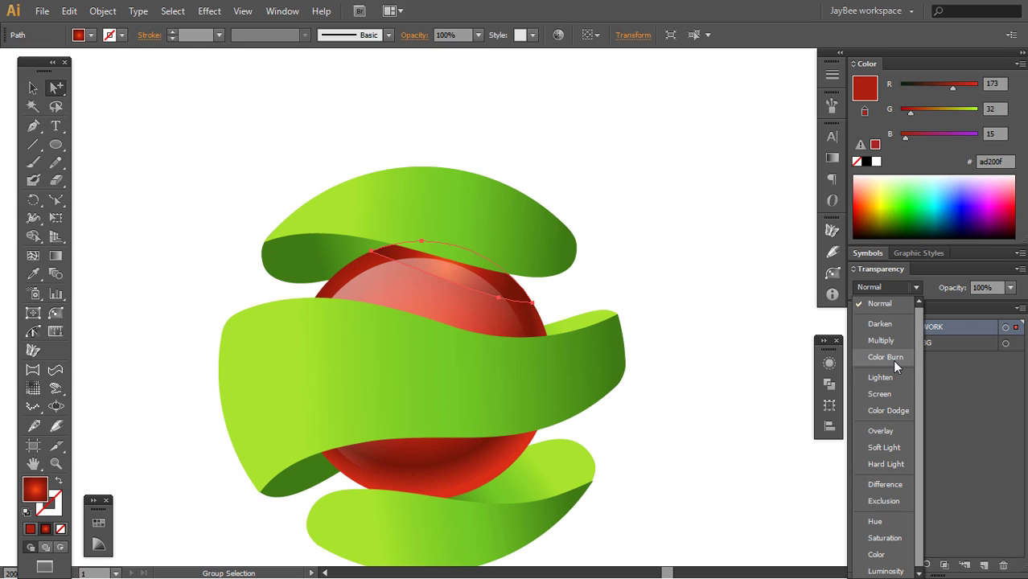
pyautogui.click(872, 357)
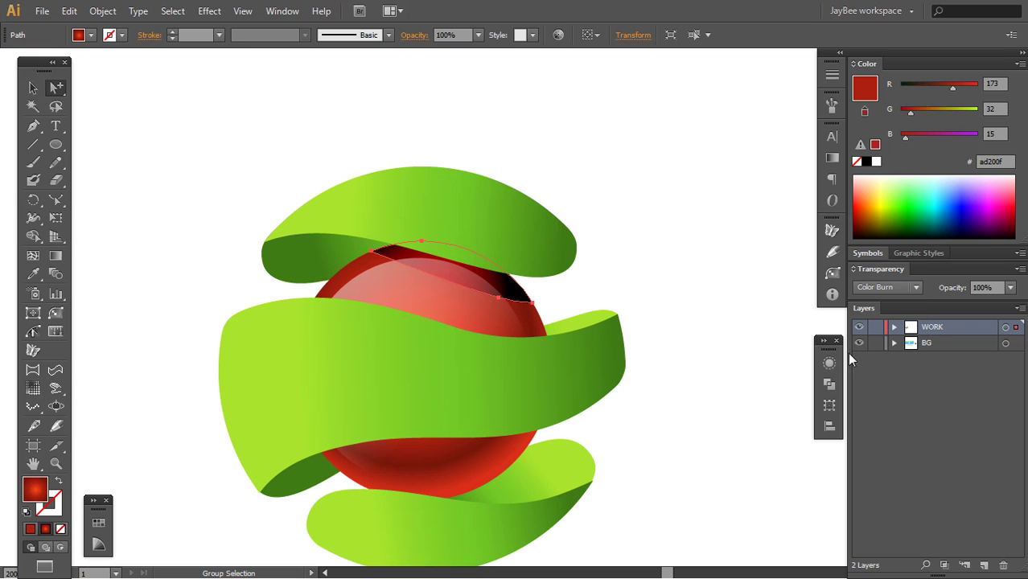
# Change the overlap piece's gradient to Linear and redraw it as a short diagonal across the piece's left half, then deselect
pyautogui.press('g')
pyautogui.click(832, 157)
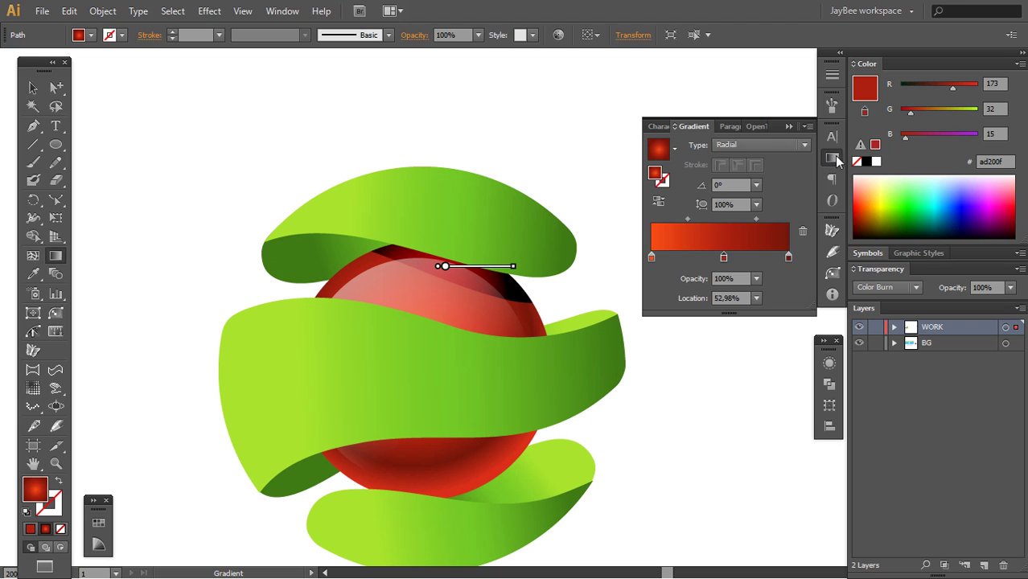
pyautogui.click(760, 144)
pyautogui.click(756, 164)
pyautogui.click(832, 158)
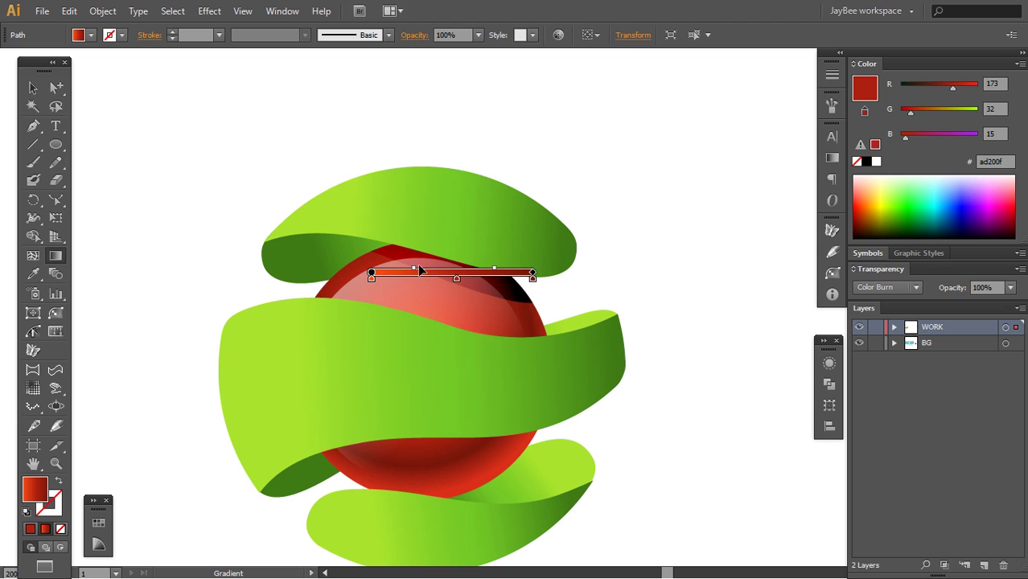
pyautogui.moveTo(391, 251)
pyautogui.mouseDown()
pyautogui.moveTo(484, 274)
pyautogui.moveTo(528, 315)
pyautogui.mouseUp()
pyautogui.moveTo(367, 267); pyautogui.dragTo(449, 291)
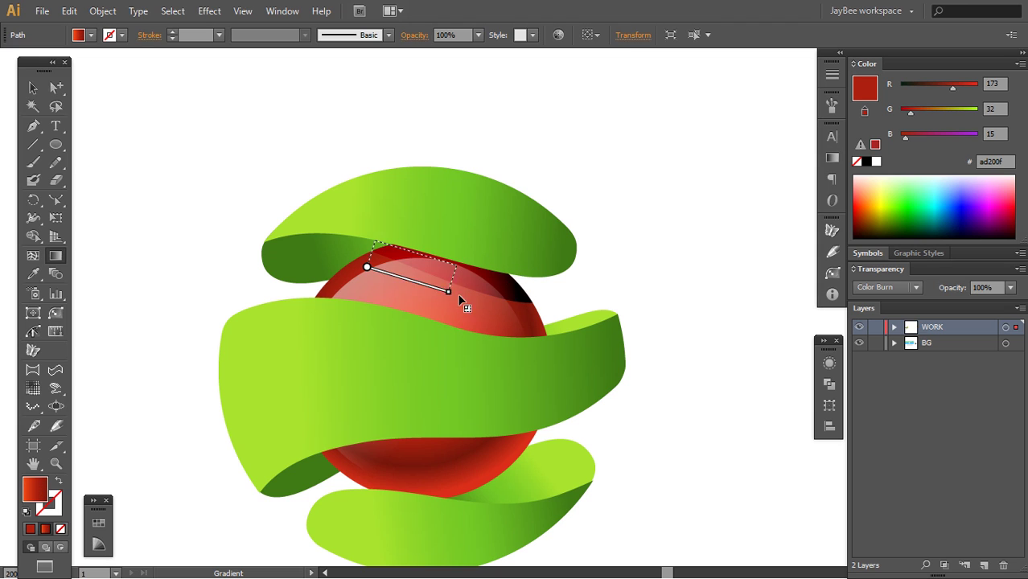
pyautogui.press('v')
pyautogui.click(578, 310)
# Paste a copy of the wide middle green band in front of the original
pyautogui.press('z')
pyautogui.keyDown('alt'); pyautogui.click(526, 341); pyautogui.keyUp('alt')
pyautogui.moveTo(536, 338); pyautogui.dragTo(542, 303)
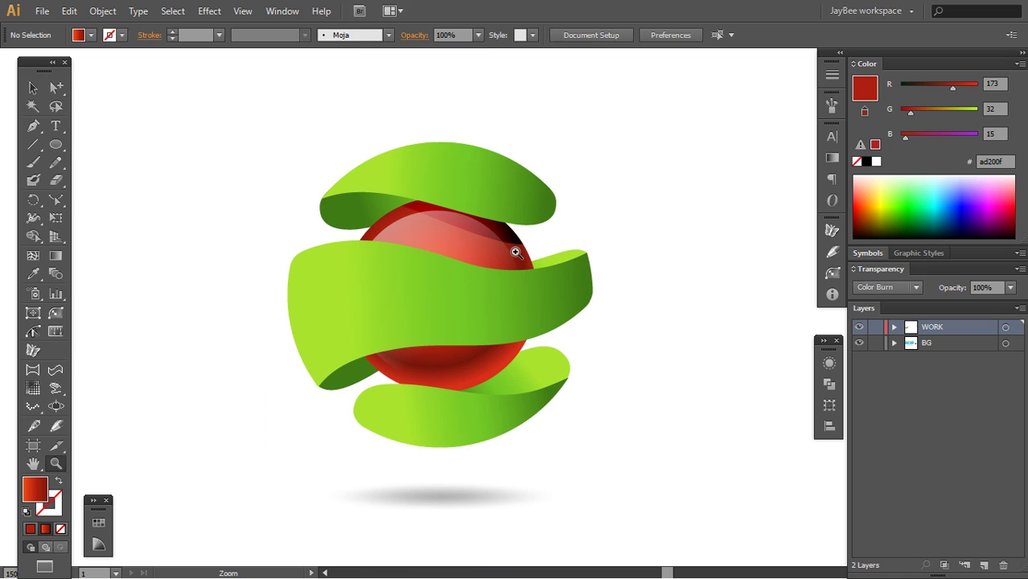
pyautogui.click(480, 313)
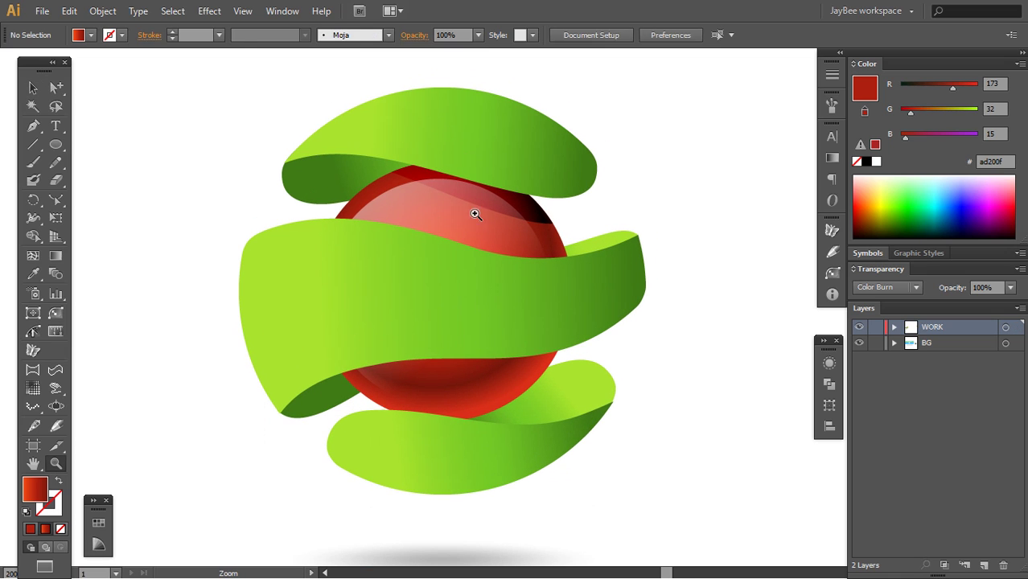
pyautogui.moveTo(482, 272); pyautogui.dragTo(479, 259)
pyautogui.press('a')
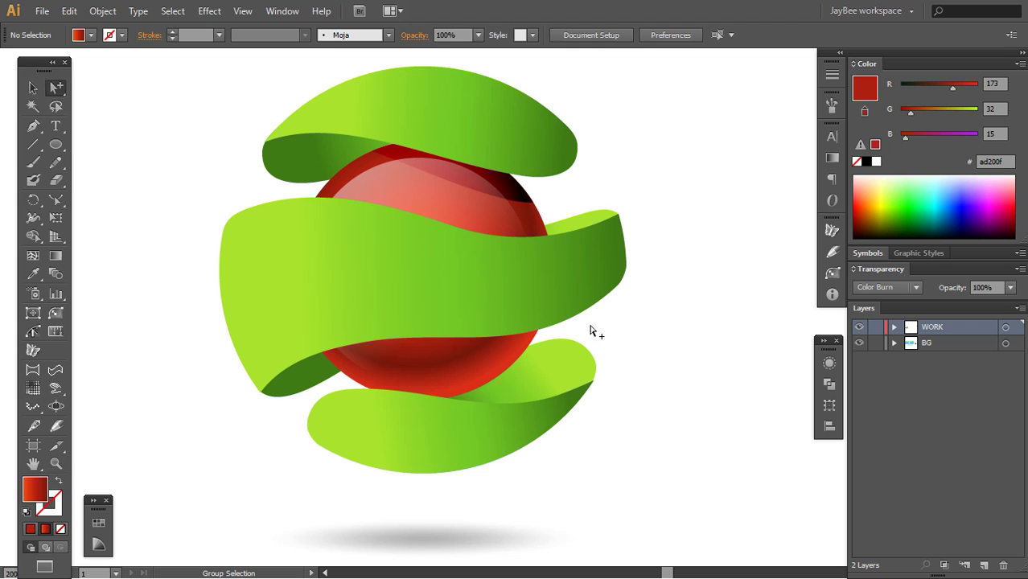
pyautogui.click(558, 317)
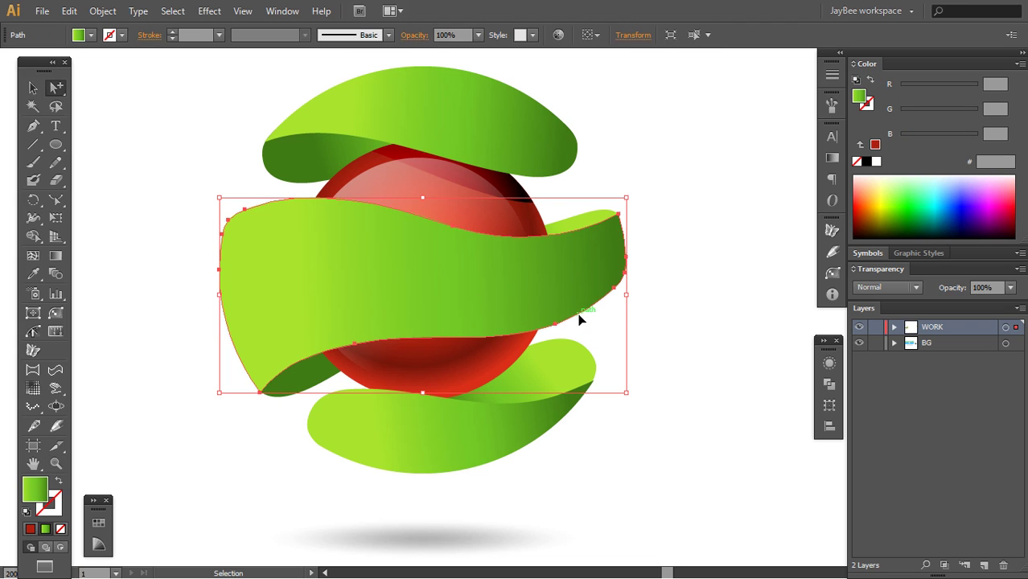
pyautogui.hotkey('ctrl', 'c')
pyautogui.hotkey('ctrl', 'f')
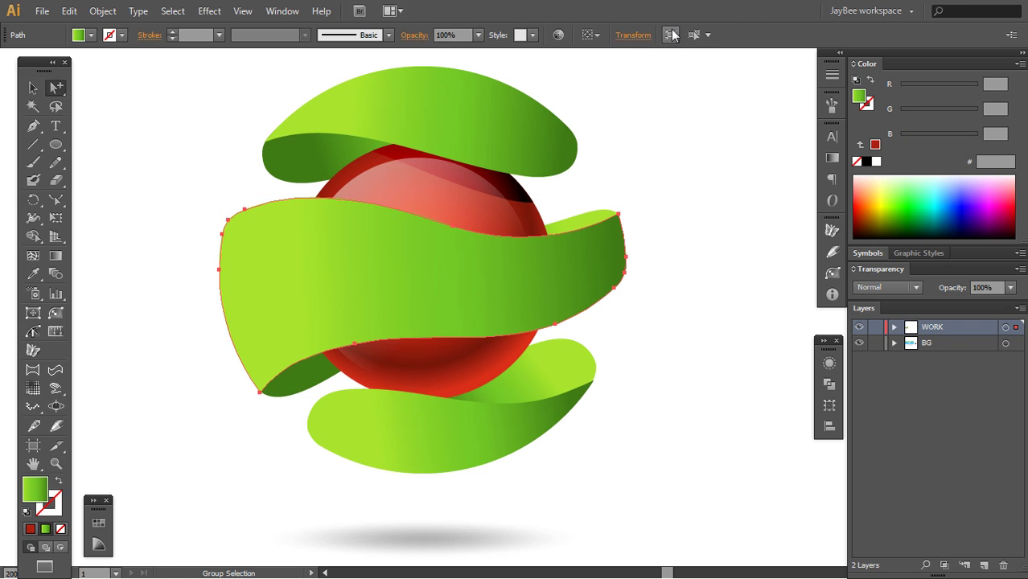
# Isolate the middle band copy, distort its lower right corner inward and down with Free Transform, and exit isolation
pyautogui.click(671, 34)
pyautogui.press('e')
pyautogui.moveTo(626, 298); pyautogui.dragTo(593, 332)
pyautogui.press('v')
pyautogui.click(622, 339)
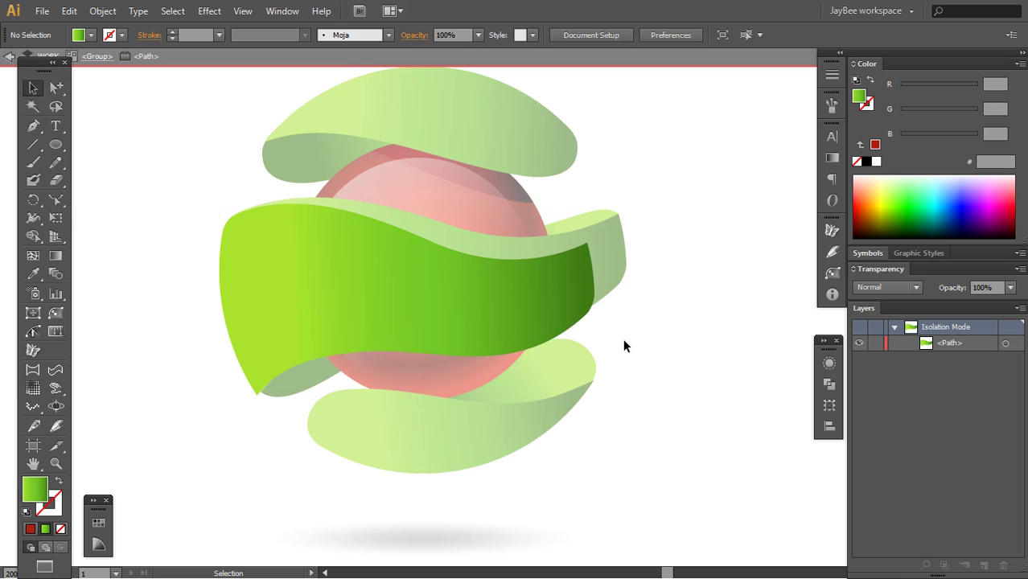
pyautogui.doubleClick(625, 342)
pyautogui.press('a')
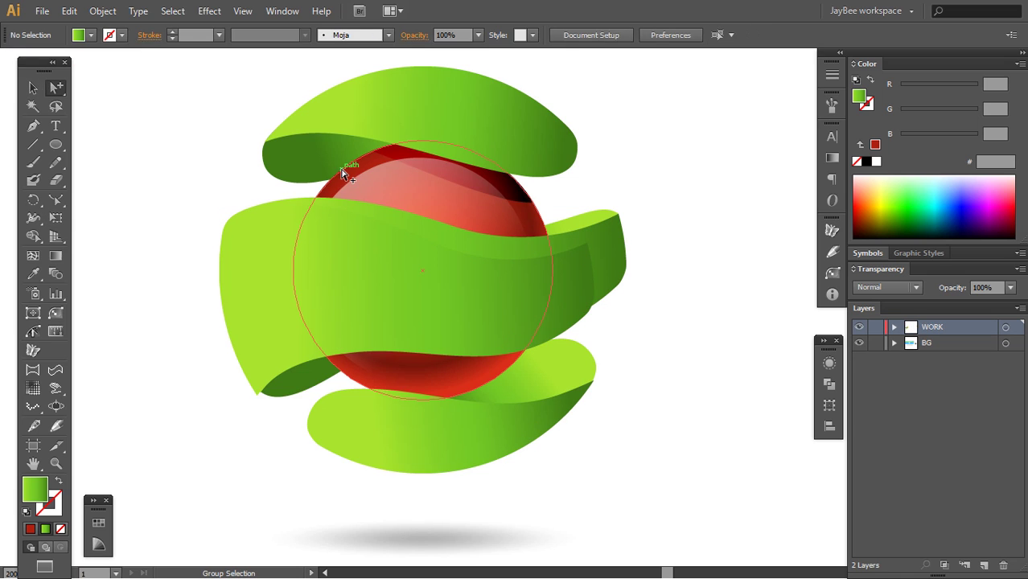
# With Shape Builder, trim the distorted middle band copy and a red sphere copy to their overlapping area
pyautogui.click(544, 272)
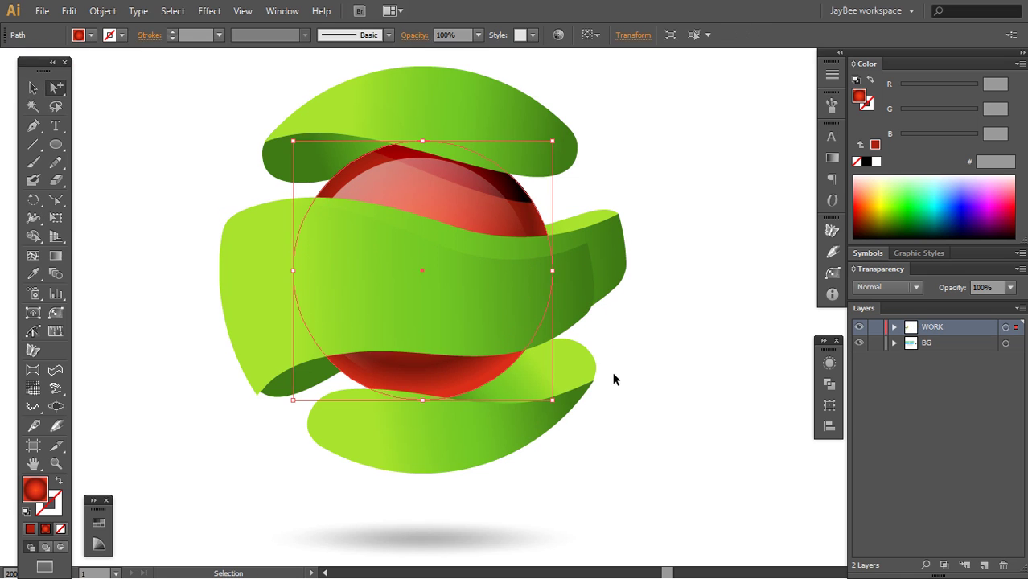
pyautogui.keyDown('shift'); pyautogui.click(573, 328); pyautogui.keyUp('shift')
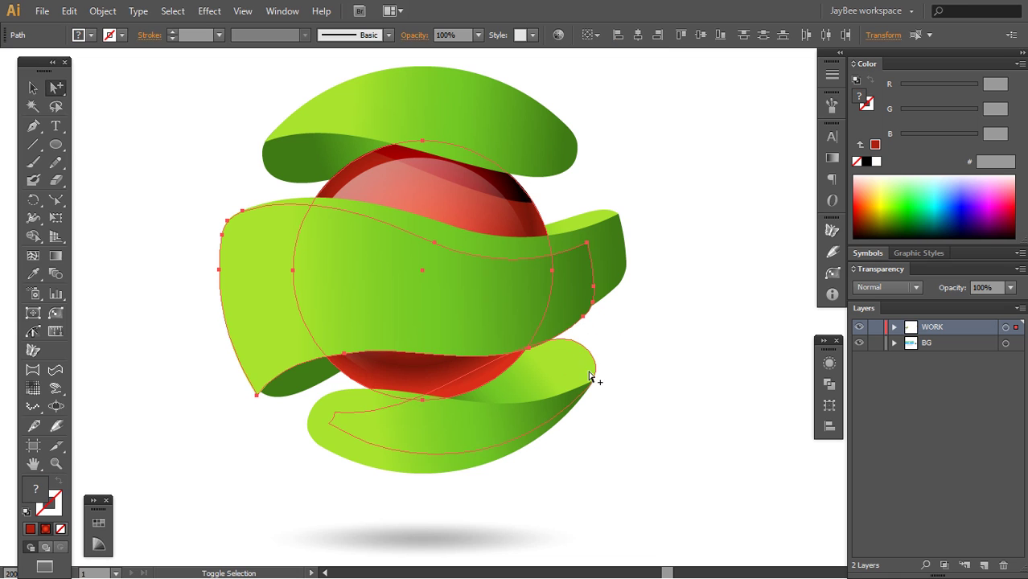
pyautogui.hotkey('shift', 'm')
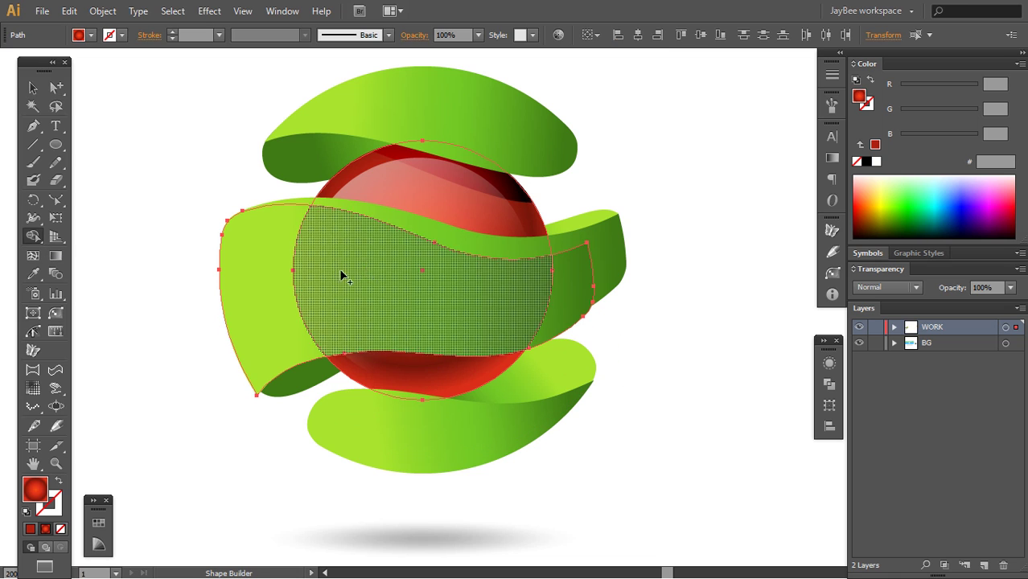
pyautogui.keyDown('alt'); pyautogui.click(578, 298); pyautogui.keyUp('alt')
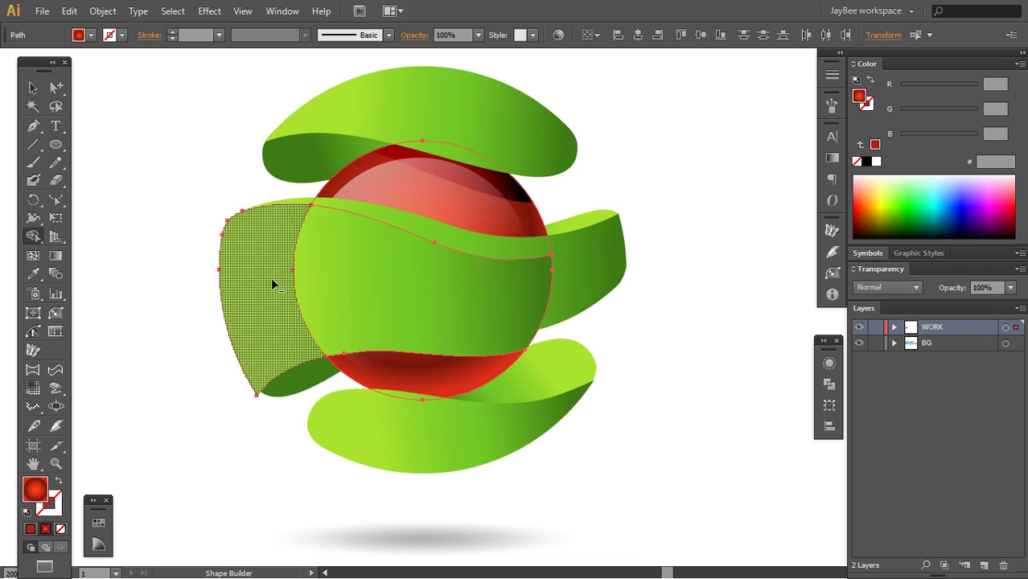
pyautogui.keyDown('alt'); pyautogui.click(271, 282); pyautogui.keyUp('alt')
pyautogui.keyDown('alt'); pyautogui.click(441, 205); pyautogui.keyUp('alt')
pyautogui.keyDown('alt'); pyautogui.click(427, 377); pyautogui.keyUp('alt')
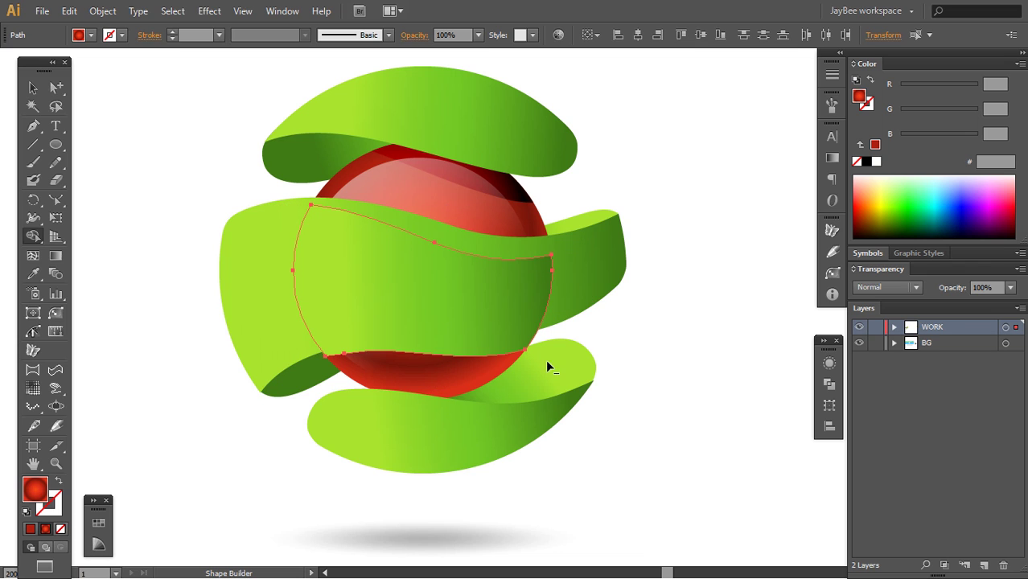
pyautogui.press('a')
pyautogui.click(579, 328)
# Remove the red overlap duplicate and place the green overlap piece in front of the sphere, beneath the middle band
pyautogui.click(504, 353)
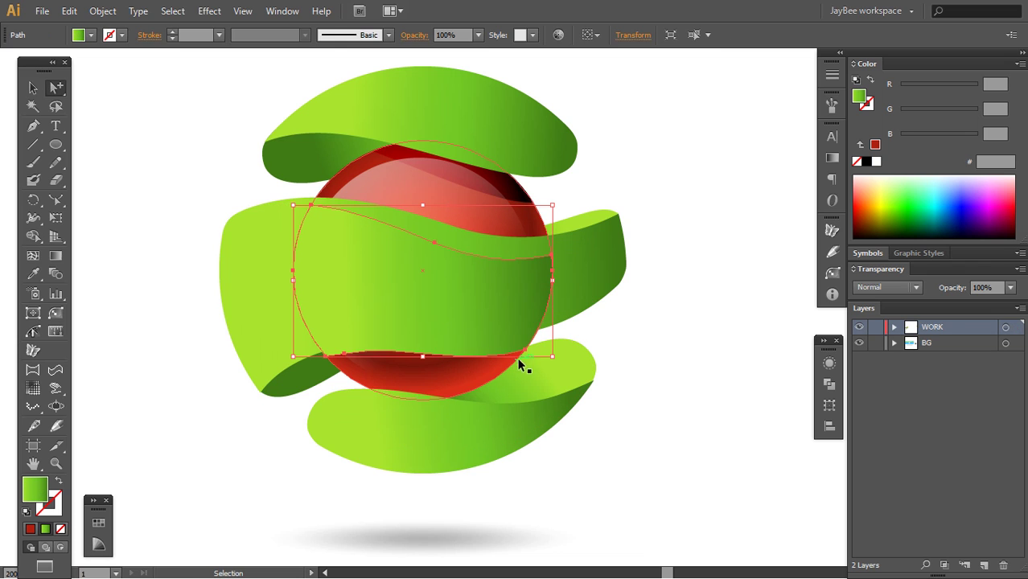
pyautogui.hotkey('ctrl', 'shift', 'a')
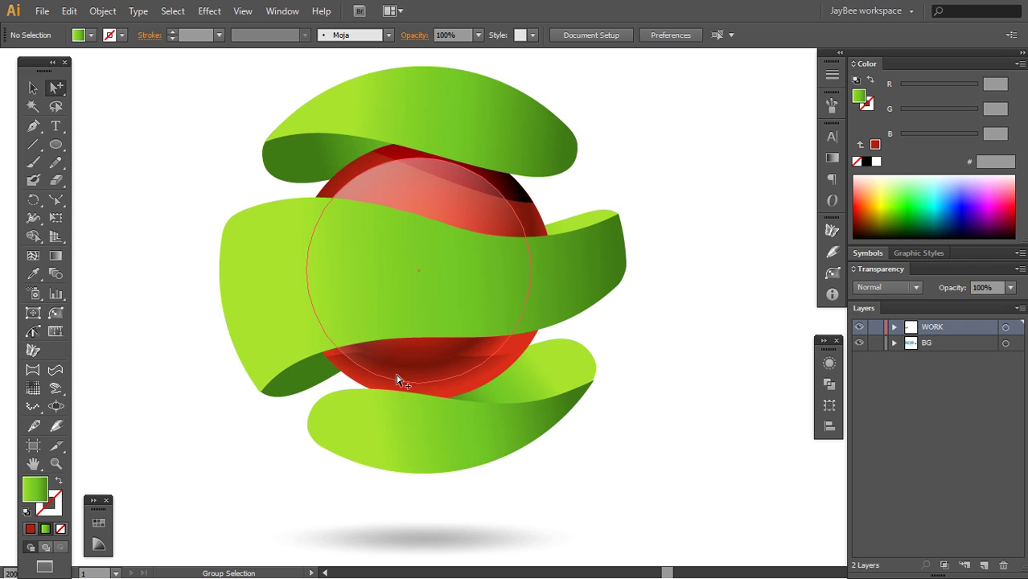
pyautogui.click(400, 380)
pyautogui.click(532, 355)
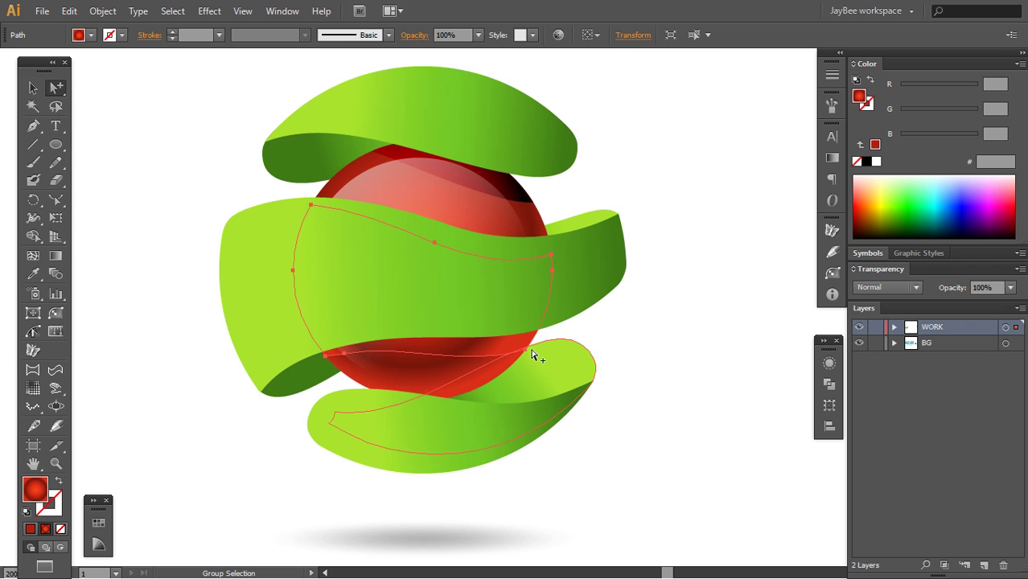
pyautogui.hotkey('ctrl', 'shift', 'a')
pyautogui.click(342, 368)
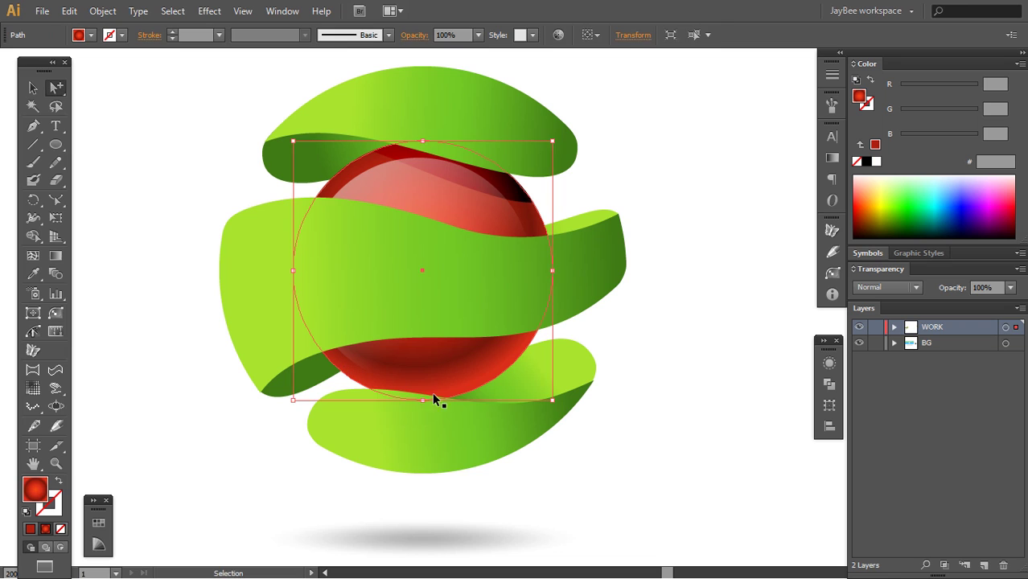
pyautogui.hotkey('ctrl', 'z')
# Apply the upper shading piece's red gradient and Color Burn blending to the middle band's overlap piece using the Eyedropper, and deselect
pyautogui.press('i')
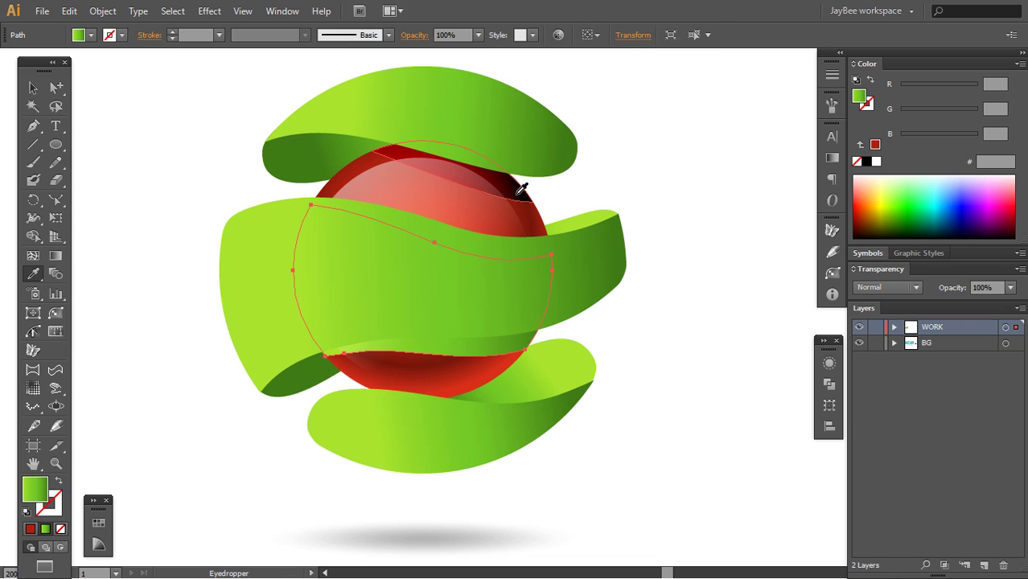
pyautogui.click(522, 188)
pyautogui.hotkey('ctrl', 'shift', 'a')
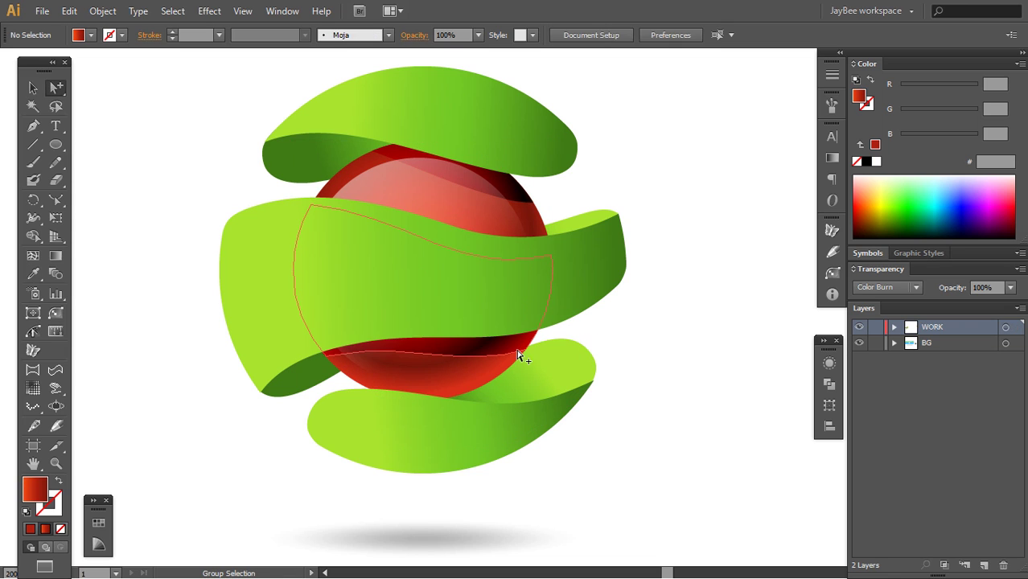
# Cut the middle band's shading piece and paste it directly in front of the red sphere
pyautogui.click(520, 354)
pyautogui.hotkey('ctrl', 'x')
pyautogui.click(345, 375)
pyautogui.hotkey('ctrl', 'f')
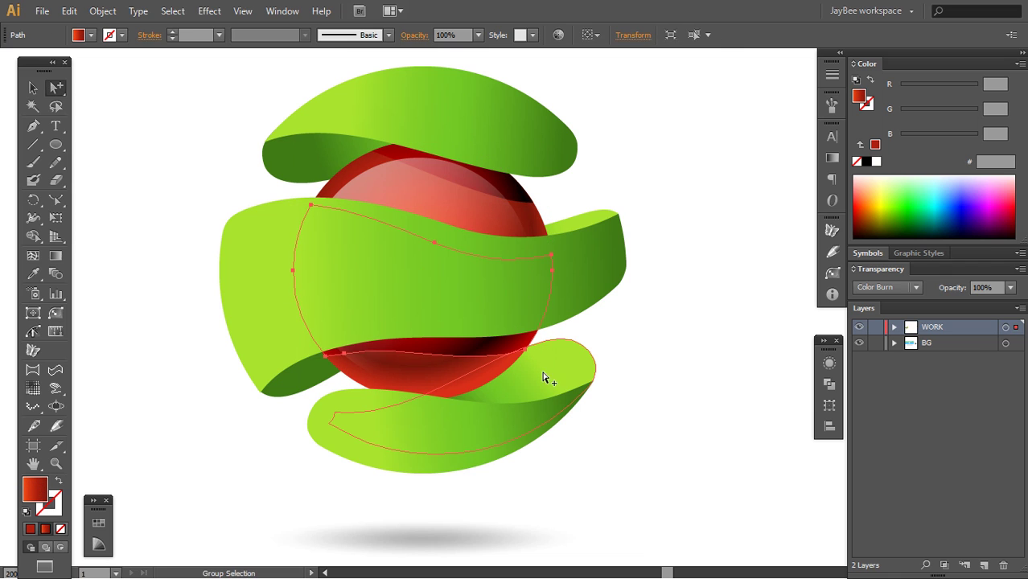
# Deselect everything and examine the band shading on the red ball against the finished logo variants above it
pyautogui.hotkey('ctrl', 'h')
pyautogui.press('g')
pyautogui.hotkey('ctrl', 'h')
pyautogui.hotkey('ctrl', 'shift', 'a')
pyautogui.press('z')
pyautogui.keyDown('alt'); pyautogui.click(505, 311); pyautogui.keyUp('alt')
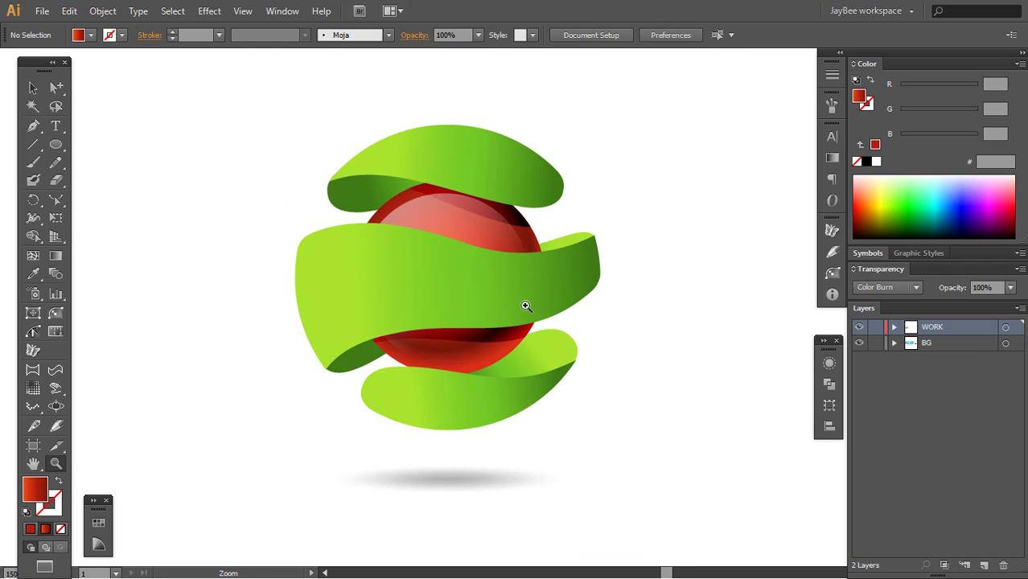
pyautogui.keyDown('alt'); pyautogui.click(525, 306); pyautogui.keyUp('alt')
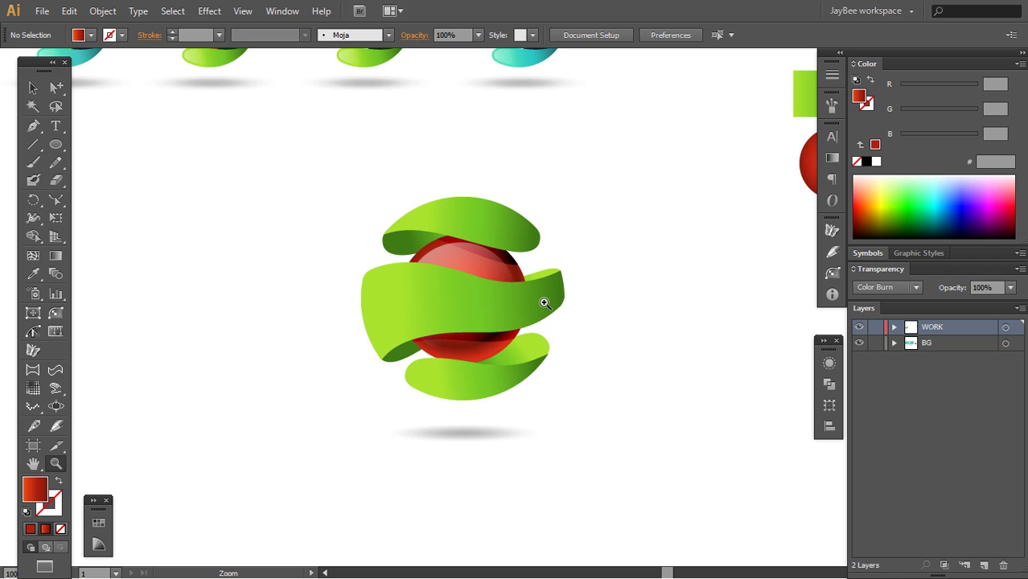
pyautogui.moveTo(513, 214); pyautogui.dragTo(539, 333)
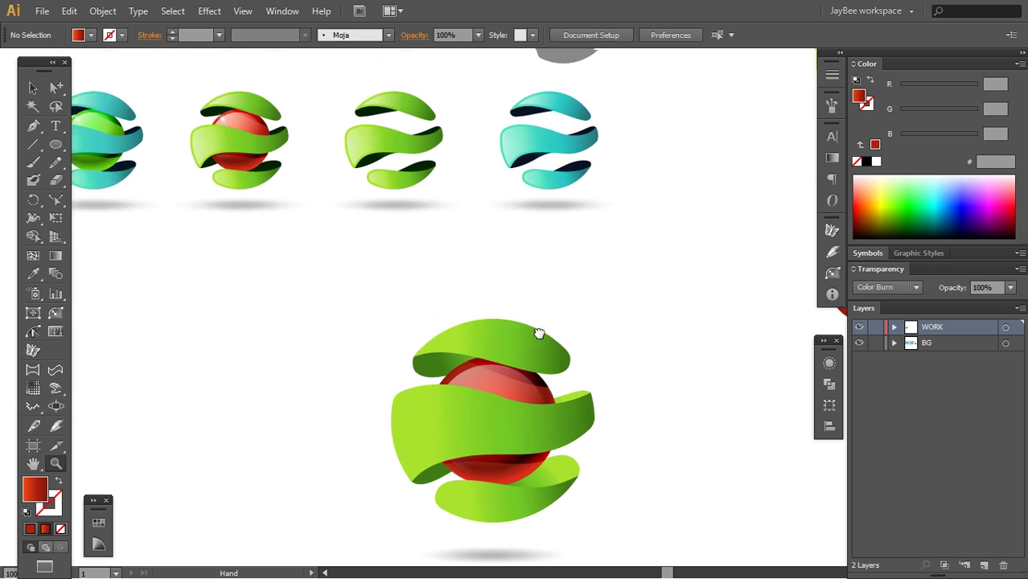
pyautogui.moveTo(540, 333); pyautogui.dragTo(548, 346)
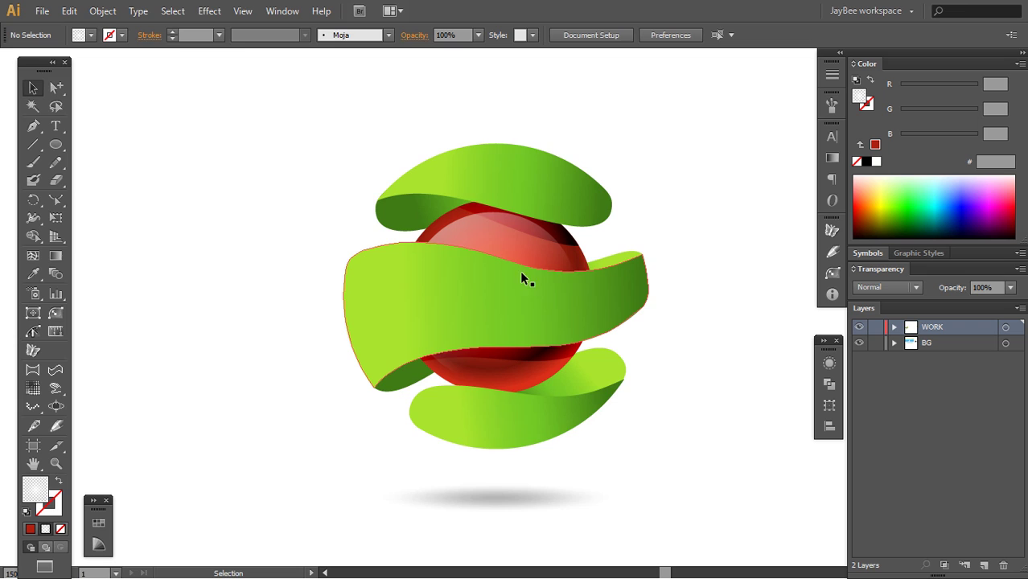
pyautogui.moveTo(583, 267); pyautogui.dragTo(571, 289)
pyautogui.press('z')
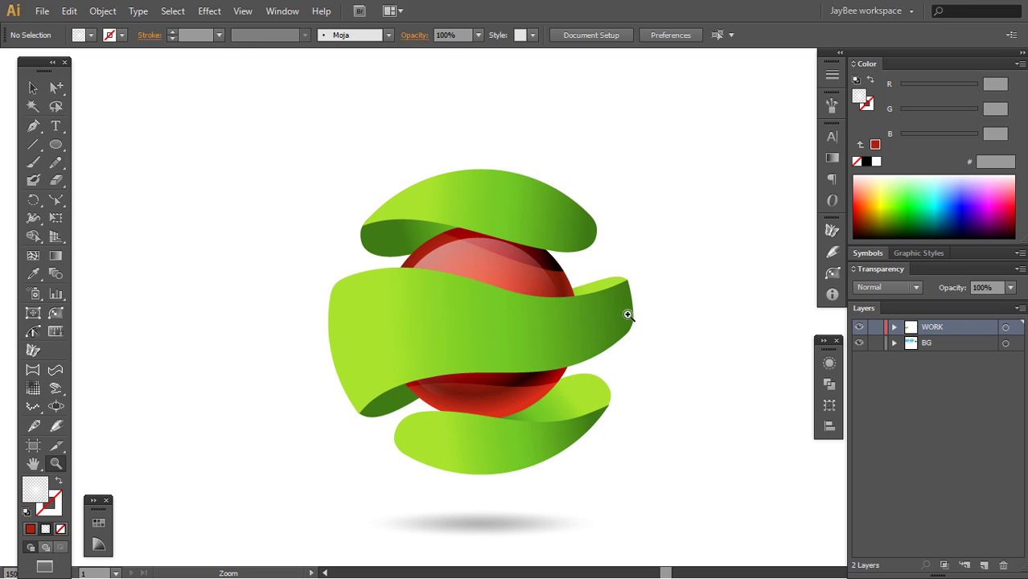
pyautogui.keyDown('alt'); pyautogui.click(590, 255); pyautogui.keyUp('alt')
pyautogui.moveTo(568, 289); pyautogui.dragTo(596, 307)
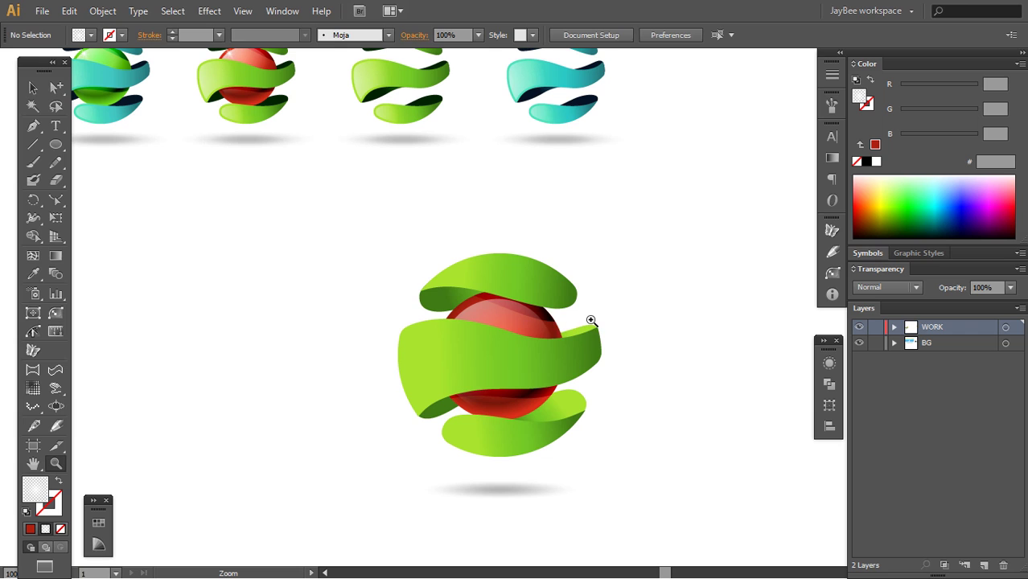
pyautogui.click(503, 302)
pyautogui.press('v')
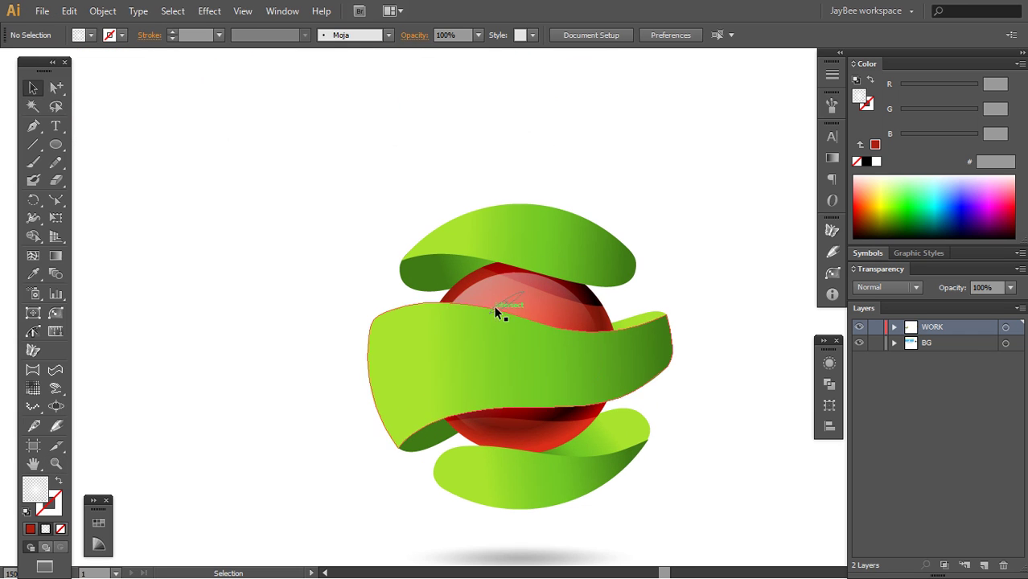
pyautogui.press('z')
pyautogui.keyDown('alt'); pyautogui.click(552, 311); pyautogui.keyUp('alt')
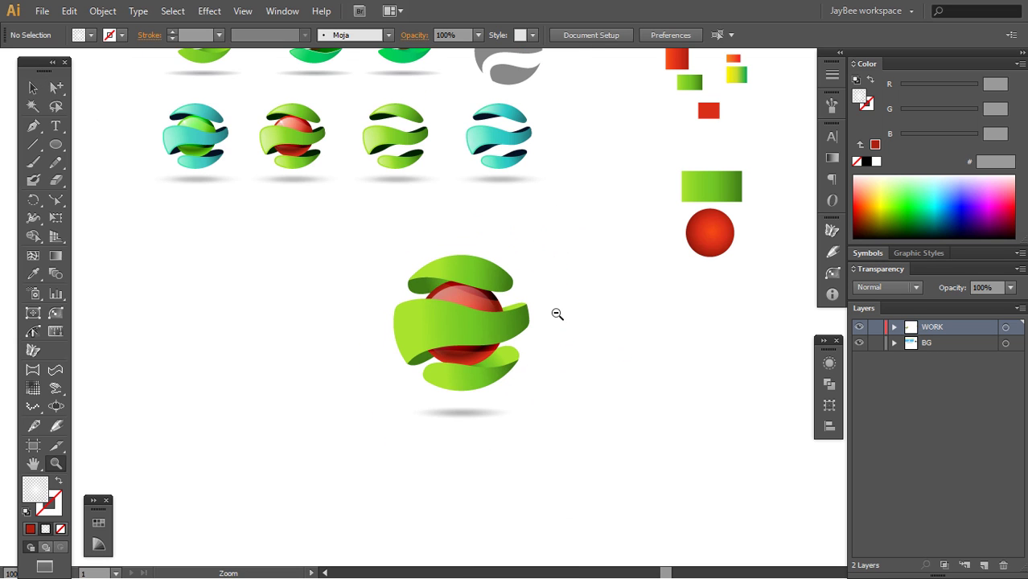
# Select and copy the star-shaped light flare paths from the blue circular logo beside the Xbox logo
pyautogui.moveTo(793, 153); pyautogui.dragTo(487, 321)
pyautogui.moveTo(740, 64); pyautogui.dragTo(422, 392)
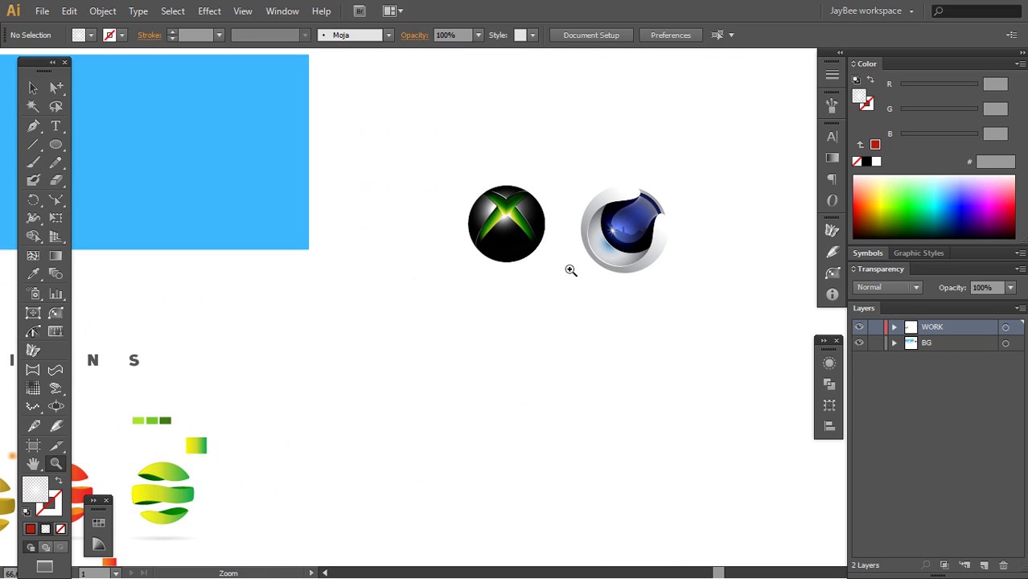
pyautogui.click(566, 268)
pyautogui.click(538, 279)
pyautogui.click(539, 279)
pyautogui.press('a')
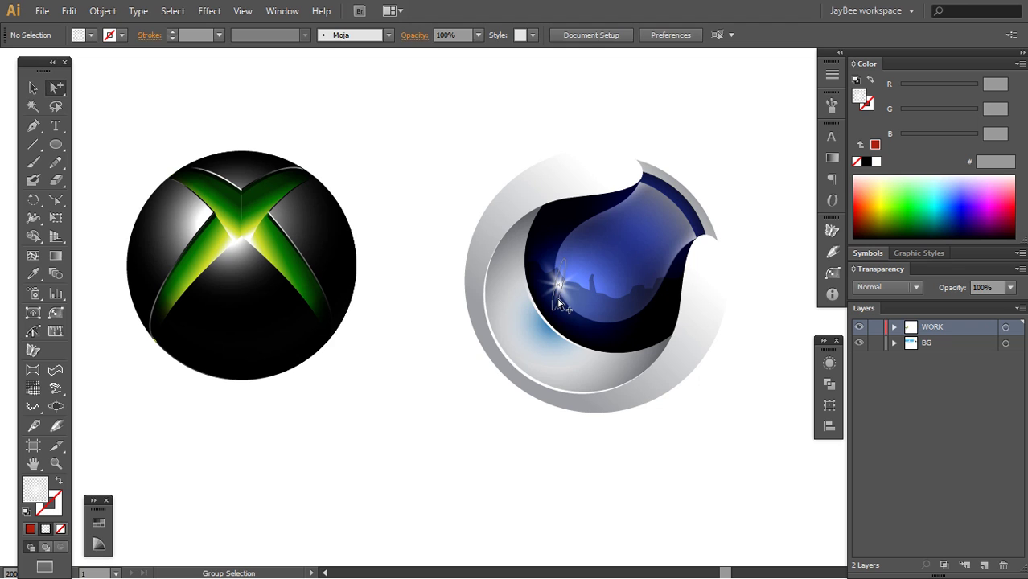
pyautogui.click(559, 296)
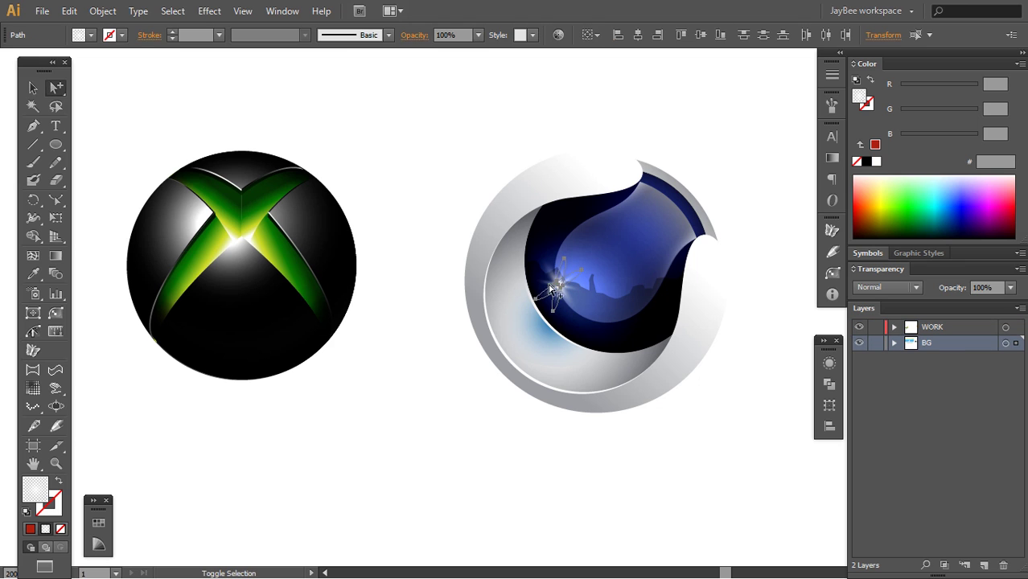
# Paste the star flare into the WORK layer, move it to the red ball's upper-left edge below the top band, and deselect
pyautogui.press('z')
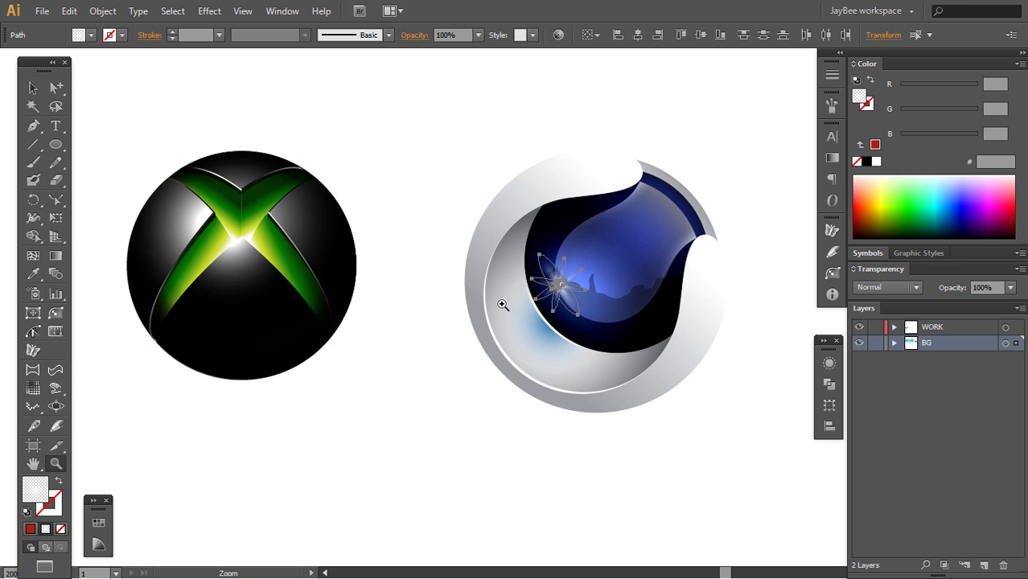
pyautogui.keyDown('alt'); pyautogui.click(507, 307); pyautogui.keyUp('alt')
pyautogui.keyDown('alt'); pyautogui.click(507, 307); pyautogui.keyUp('alt')
pyautogui.moveTo(499, 394); pyautogui.dragTo(684, 189)
pyautogui.moveTo(398, 439); pyautogui.dragTo(690, 152)
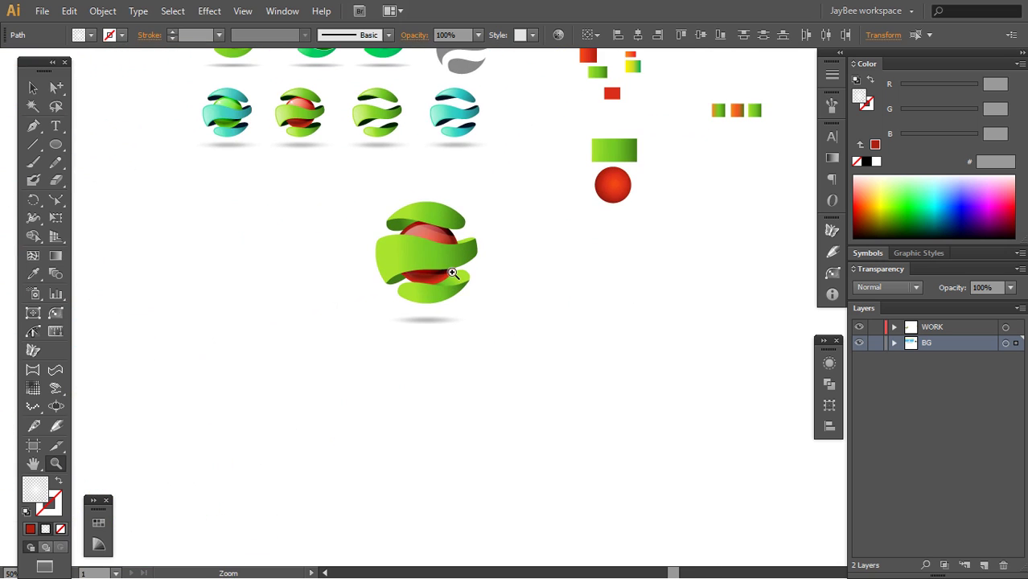
pyautogui.click(469, 259)
pyautogui.click(505, 290)
pyautogui.click(509, 338)
pyautogui.keyDown('ctrl'); pyautogui.keyDown('alt'); pyautogui.click(523, 284); pyautogui.keyUp('alt'); pyautogui.keyUp('ctrl')
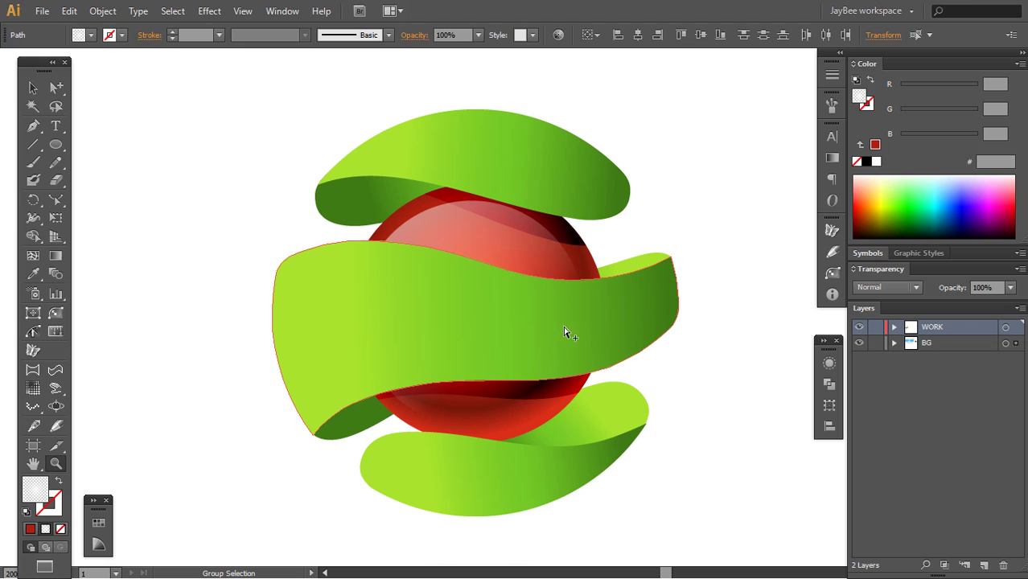
pyautogui.click(940, 328)
pyautogui.hotkey('ctrl', 'v')
pyautogui.press('v')
pyautogui.moveTo(512, 288); pyautogui.dragTo(405, 250)
pyautogui.click(646, 225)
# Examine the flare on the red ball and compare the logo with the finished variants
pyautogui.press('space')
pyautogui.moveTo(561, 311); pyautogui.dragTo(551, 255)
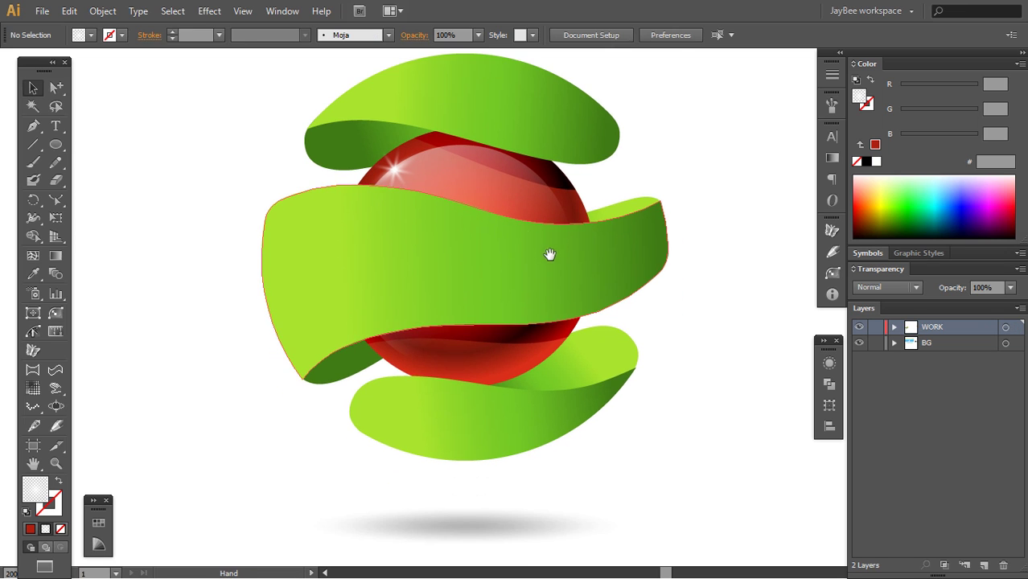
pyautogui.press('z')
pyautogui.keyDown('alt'); pyautogui.click(512, 309); pyautogui.keyUp('alt')
pyautogui.keyDown('alt'); pyautogui.click(528, 305); pyautogui.keyUp('alt')
pyautogui.press('space')
pyautogui.moveTo(504, 285); pyautogui.dragTo(564, 445)
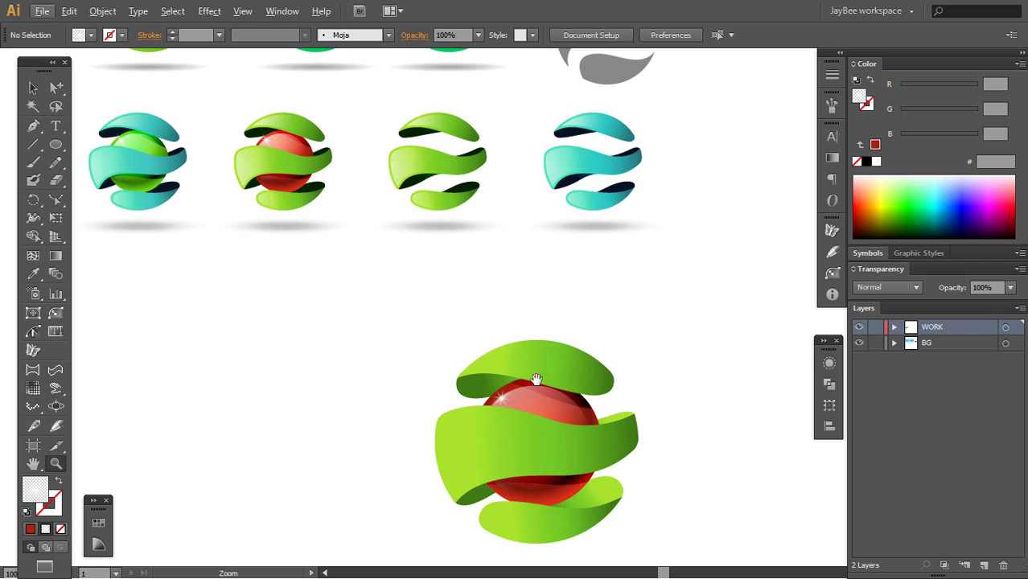
pyautogui.moveTo(537, 379); pyautogui.dragTo(496, 223)
# Select the front faces of the top, middle and bottom green bands together
pyautogui.click(568, 258)
pyautogui.press('a')
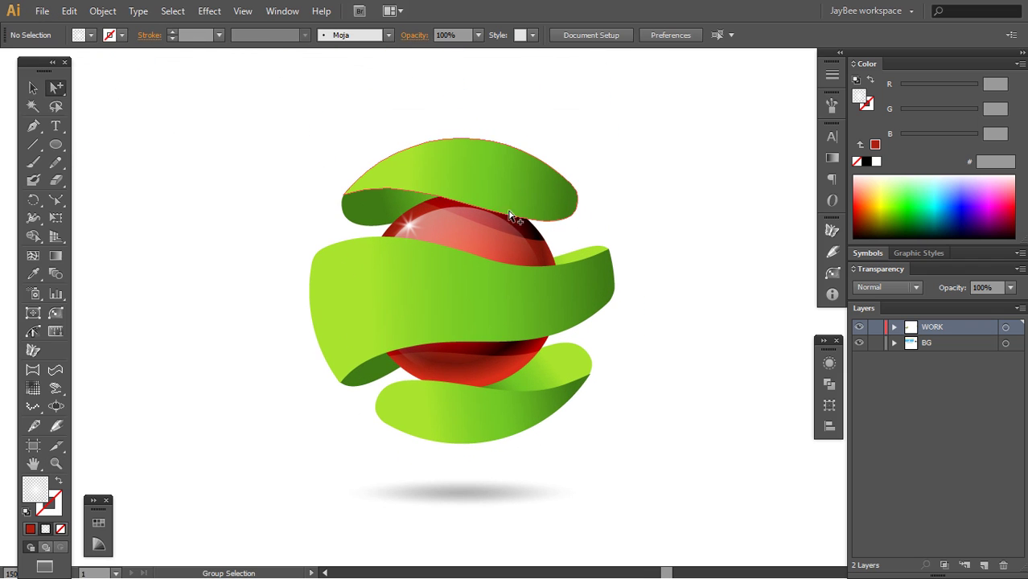
pyautogui.click(460, 301)
pyautogui.keyDown('shift'); pyautogui.click(455, 423); pyautogui.keyUp('shift')
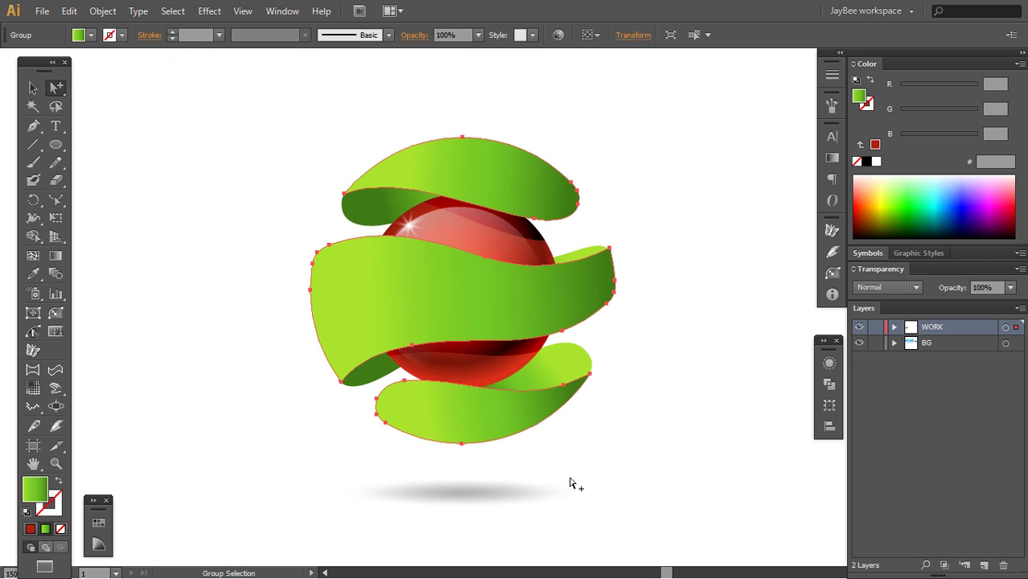
pyautogui.click(618, 455)
pyautogui.keyDown('alt'); pyautogui.click(507, 194); pyautogui.keyUp('alt')
pyautogui.keyDown('alt'); pyautogui.keyDown('shift'); pyautogui.click(473, 422); pyautogui.keyUp('shift'); pyautogui.keyUp('alt')
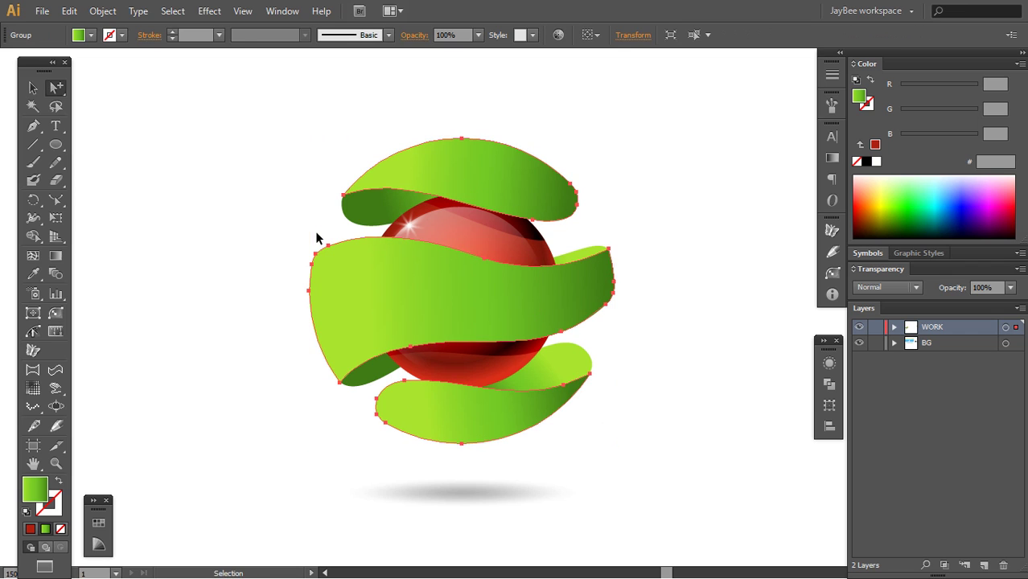
# Create inset copies of the three band faces with Offset Path at -5 px and Miter joins
pyautogui.click(103, 11)
pyautogui.moveTo(127, 283)
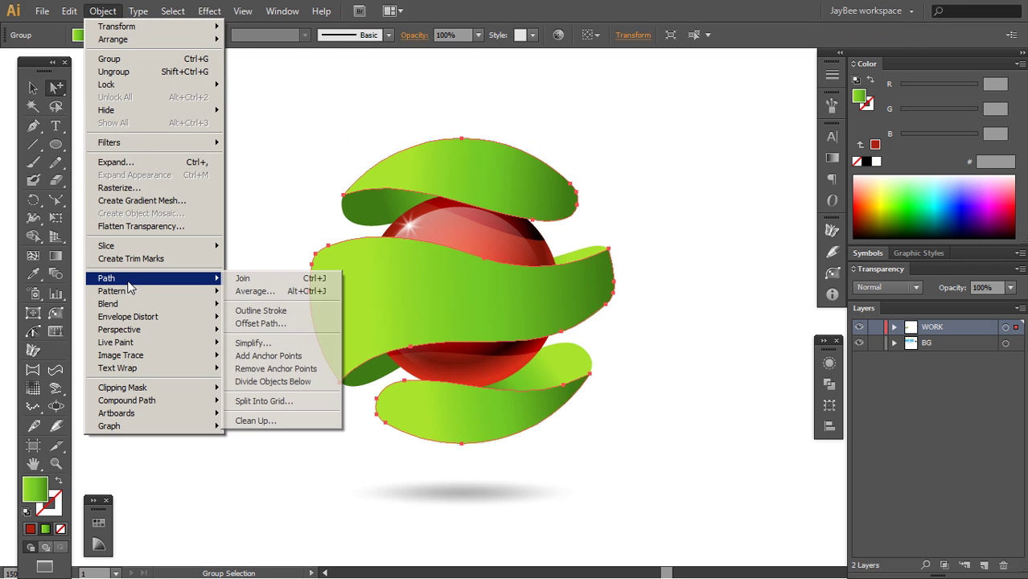
pyautogui.click(260, 323)
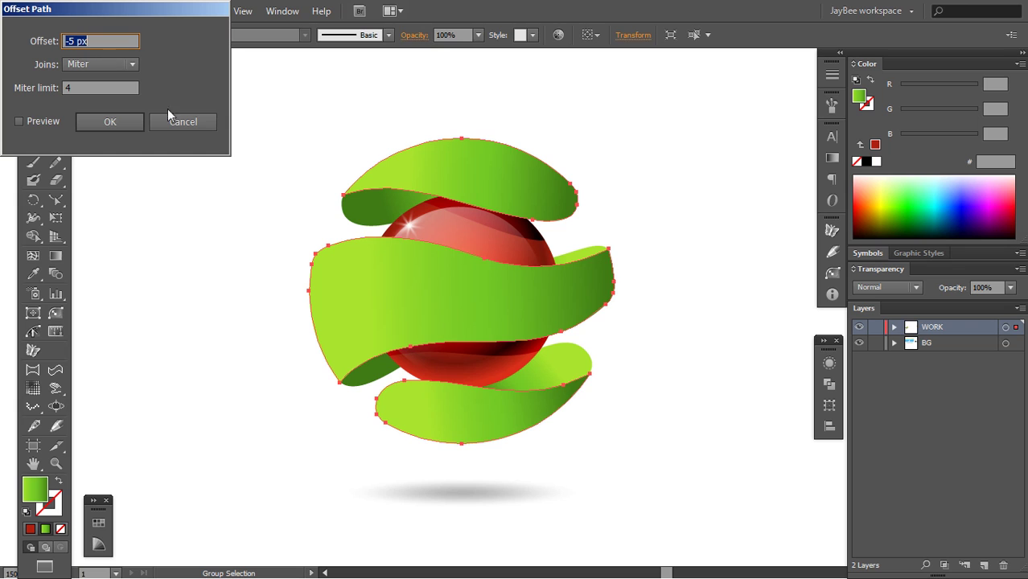
pyautogui.write('-2')
pyautogui.click(41, 121)
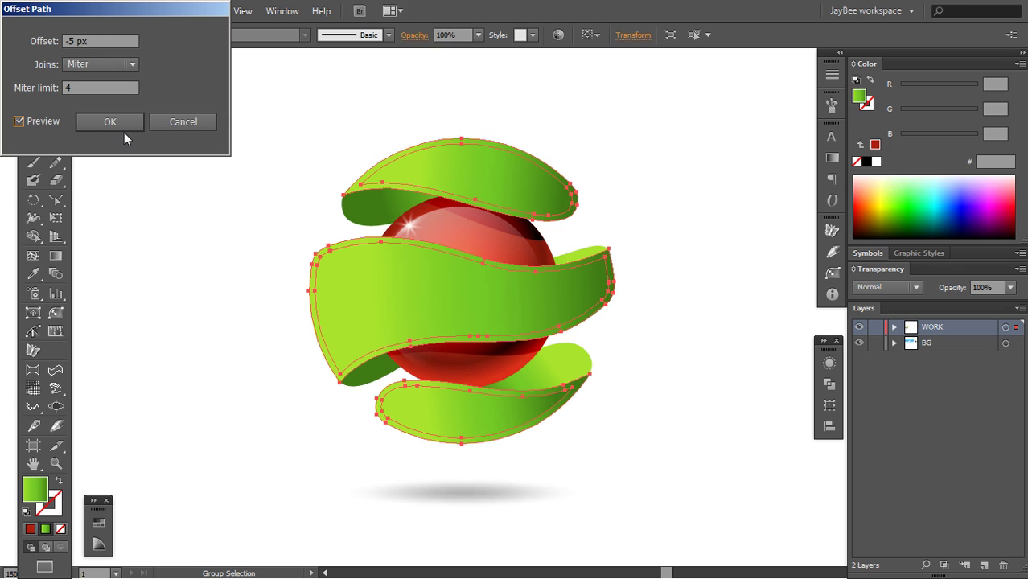
pyautogui.click(110, 122)
# Apply the ball highlight's white transparent gradient to the three inset band copies using the Eyedropper, and deselect
pyautogui.press('i')
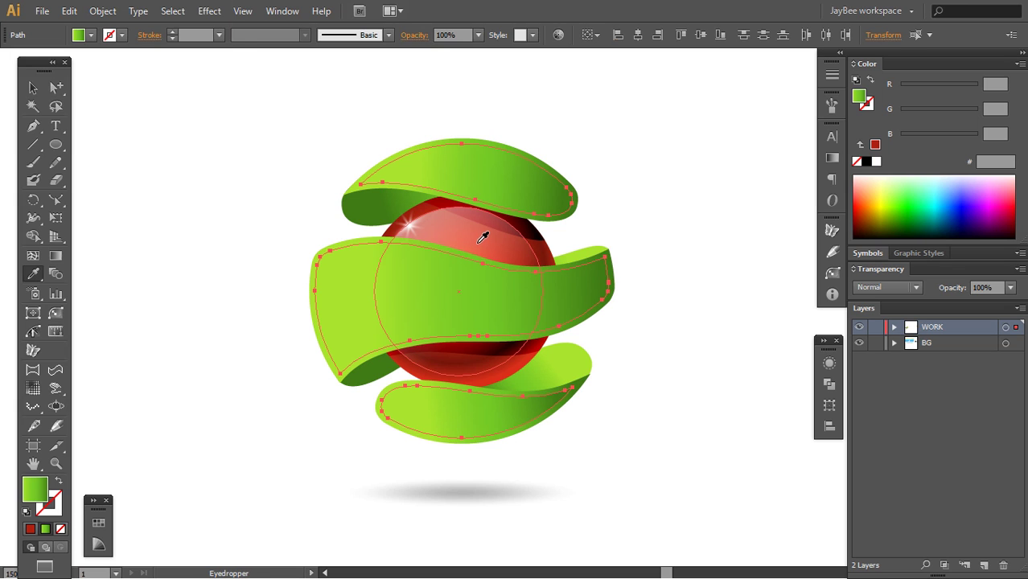
pyautogui.click(479, 243)
pyautogui.press('a')
pyautogui.click(644, 284)
# Redirect the gradient across all three inset copies so the white highlight sits at the left ends and fades rightward, and deselect
pyautogui.click(515, 310)
pyautogui.keyDown('shift'); pyautogui.click(481, 404); pyautogui.keyUp('shift')
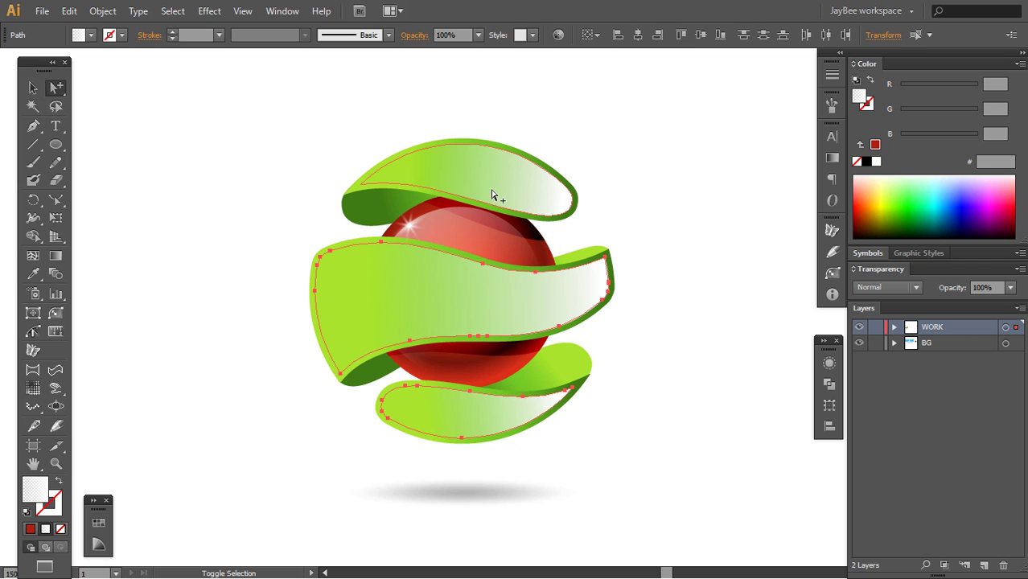
pyautogui.keyDown('shift'); pyautogui.click(492, 195); pyautogui.keyUp('shift')
pyautogui.press('g')
pyautogui.moveTo(244, 230); pyautogui.dragTo(367, 253)
pyautogui.moveTo(365, 303); pyautogui.dragTo(267, 296)
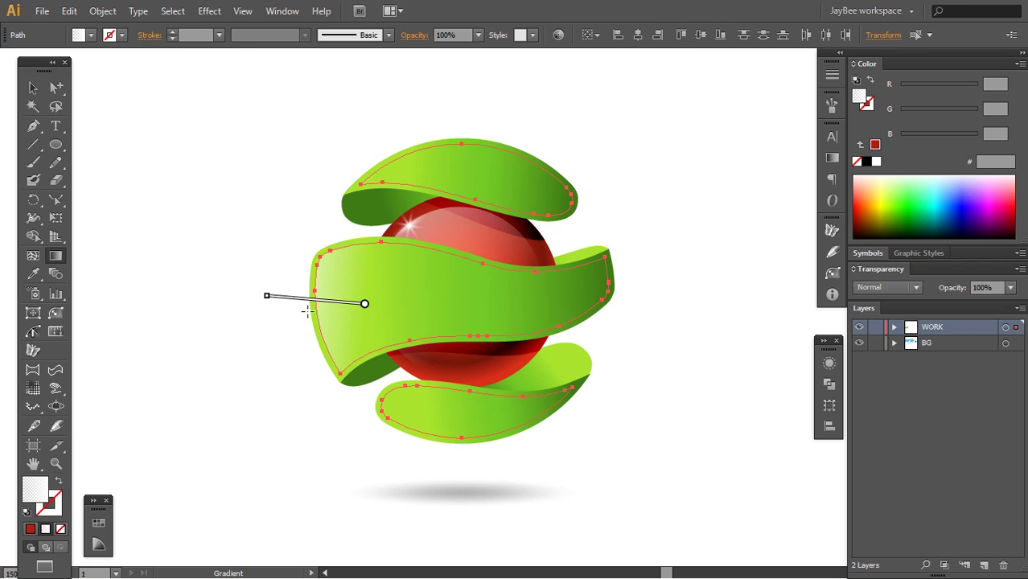
pyautogui.moveTo(406, 354); pyautogui.dragTo(278, 354)
pyautogui.press('a')
pyautogui.click(299, 367)
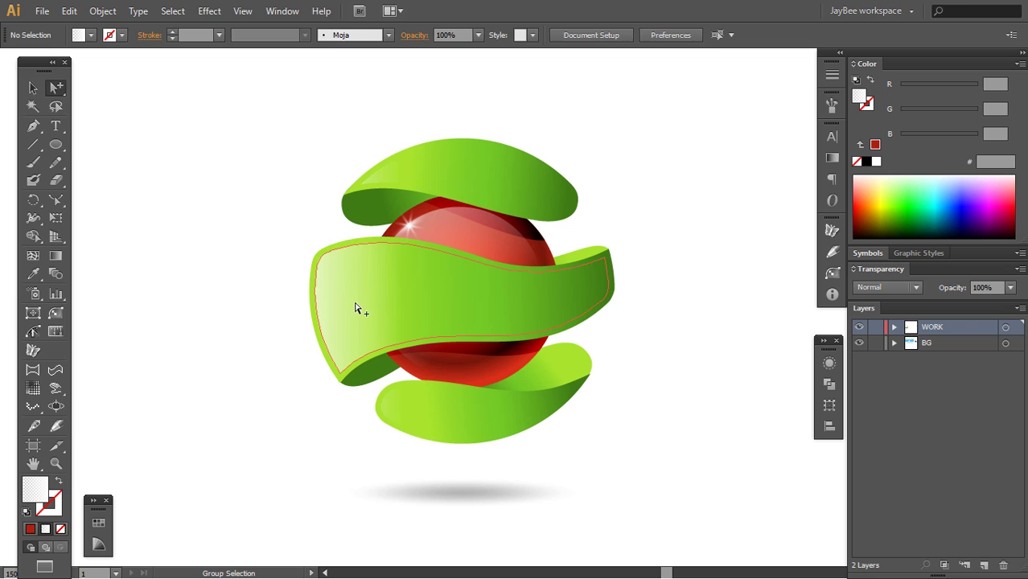
# Redraw the top band's inset gradient so its white highlight falls on the upper-left end and fades toward the middle
pyautogui.click(356, 305)
pyautogui.click(410, 180)
pyautogui.press('g')
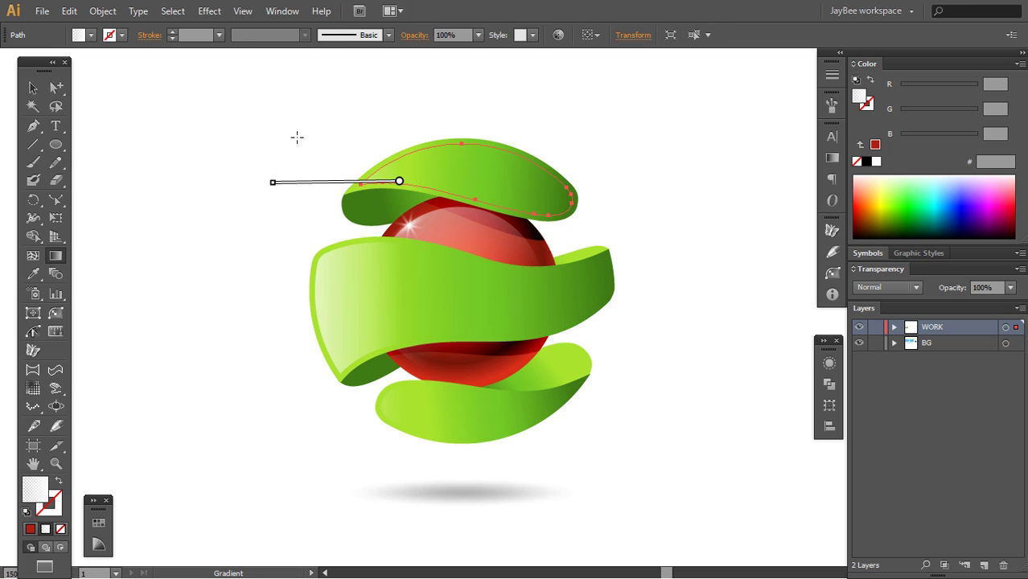
pyautogui.moveTo(296, 143); pyautogui.dragTo(465, 172)
pyautogui.moveTo(416, 217); pyautogui.dragTo(319, 205)
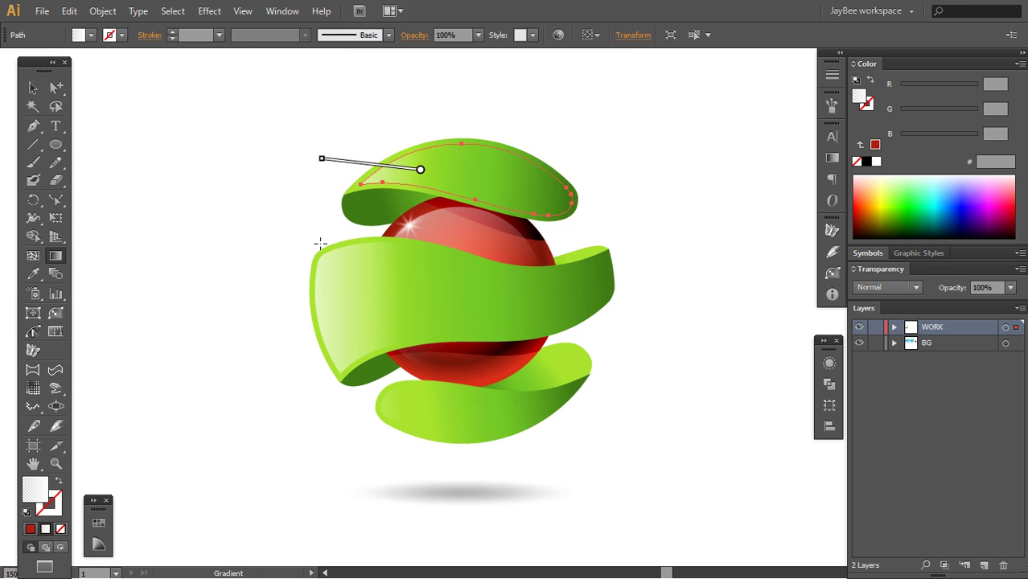
# Redraw the bottom band's inset gradient to fade from white at its left end with a slight diagonal, and deselect
pyautogui.press('a')
pyautogui.click(431, 423)
pyautogui.press('g')
pyautogui.moveTo(443, 455); pyautogui.dragTo(353, 477)
pyautogui.press('a')
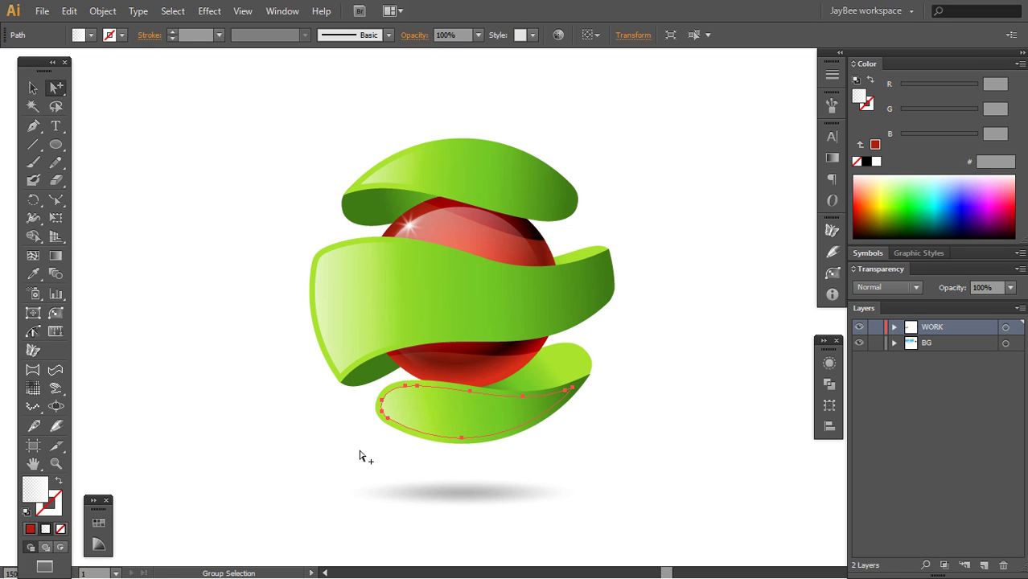
pyautogui.click(360, 452)
# Intensify the star flare at the red ball's upper-left edge, and deselect
pyautogui.press('z')
pyautogui.keyDown('alt'); pyautogui.click(533, 274); pyautogui.keyUp('alt')
pyautogui.keyDown('alt'); pyautogui.click(533, 274); pyautogui.keyUp('alt')
pyautogui.moveTo(535, 294); pyautogui.dragTo(520, 264)
pyautogui.click(469, 281)
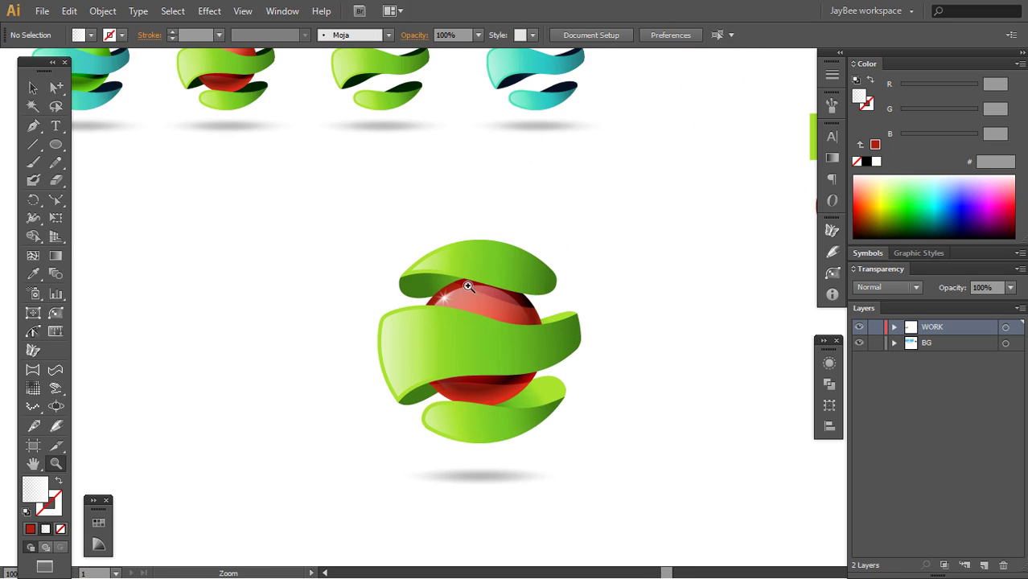
pyautogui.click(469, 283)
pyautogui.click(479, 288)
pyautogui.press('v')
pyautogui.click(512, 354)
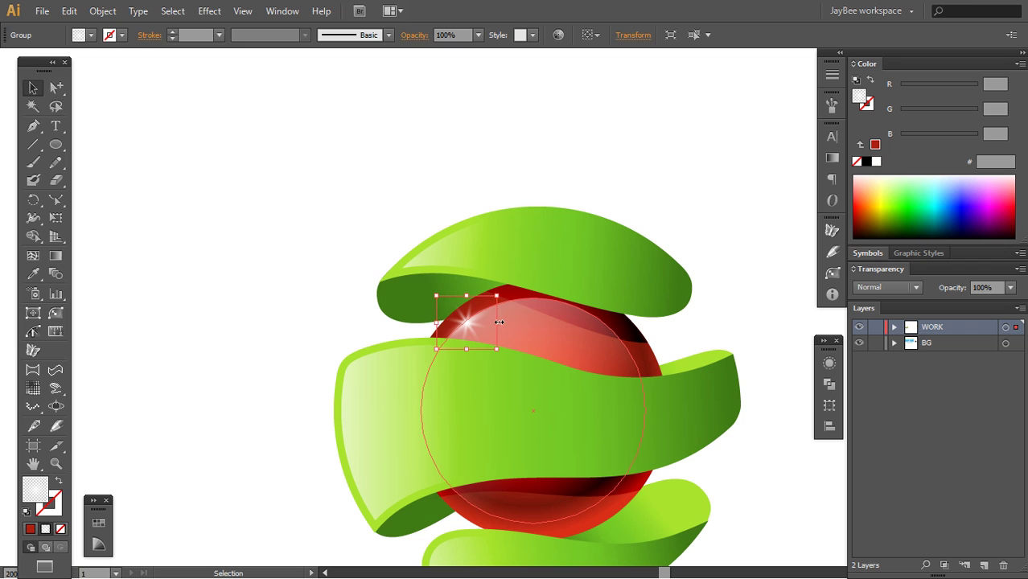
pyautogui.moveTo(500, 318); pyautogui.dragTo(471, 330)
pyautogui.click(307, 336)
# Review the finished sphere logo, and display the blue JB branding banner in full-screen mode
pyautogui.press('z')
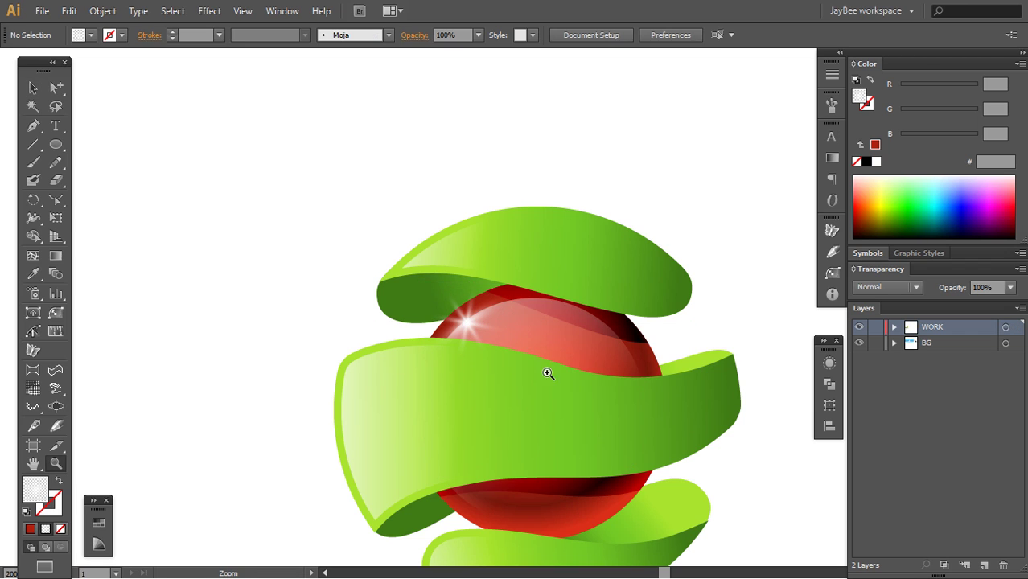
pyautogui.keyDown('alt'); pyautogui.click(549, 371); pyautogui.keyUp('alt')
pyautogui.moveTo(553, 369); pyautogui.dragTo(508, 269)
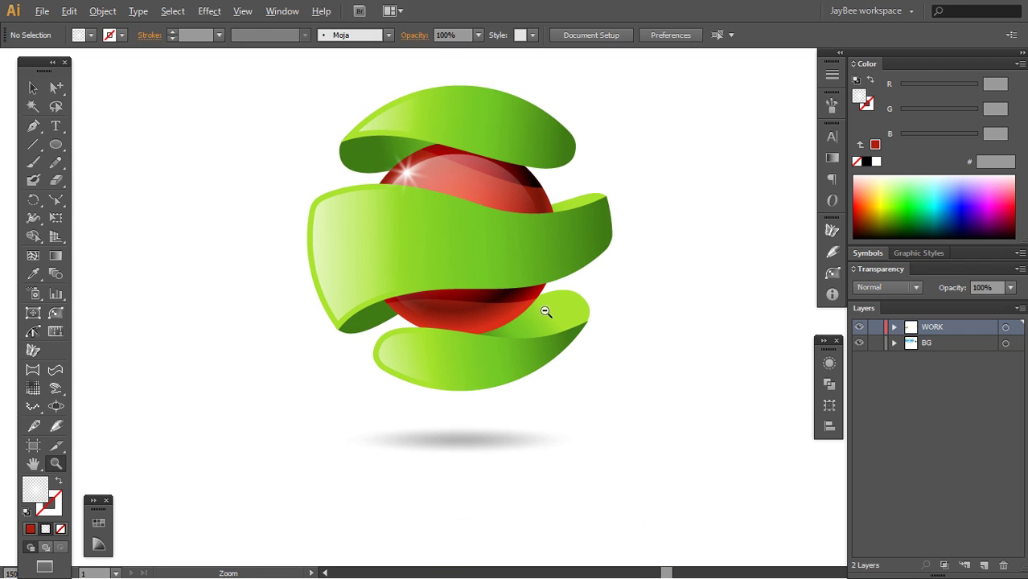
pyautogui.moveTo(549, 312); pyautogui.dragTo(537, 353)
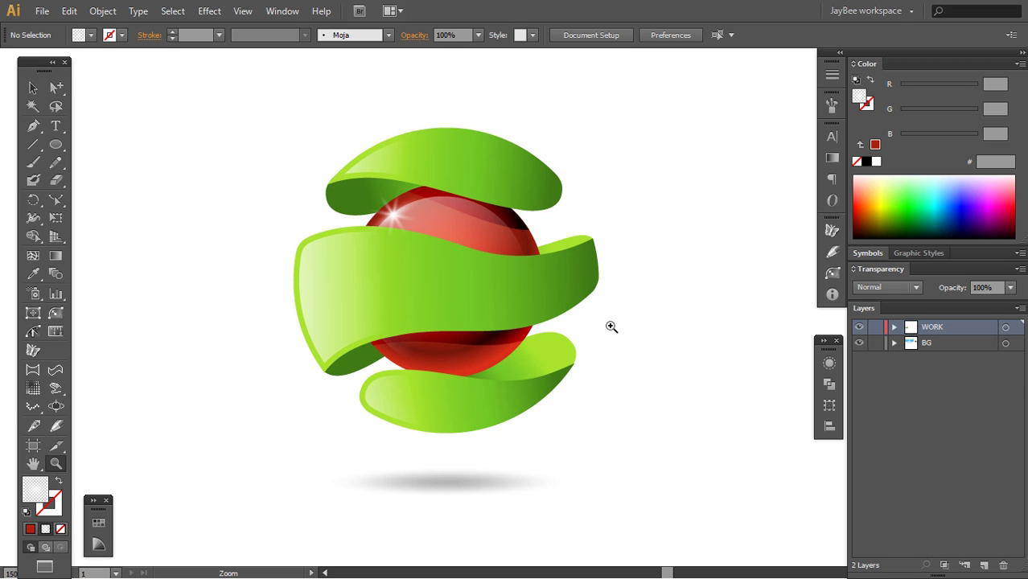
pyautogui.keyDown('alt'); pyautogui.click(600, 285); pyautogui.keyUp('alt')
pyautogui.keyDown('alt'); pyautogui.click(598, 283); pyautogui.keyUp('alt')
pyautogui.moveTo(574, 220); pyautogui.dragTo(543, 483)
pyautogui.scroll(6, 540, 322)
pyautogui.click(503, 320)
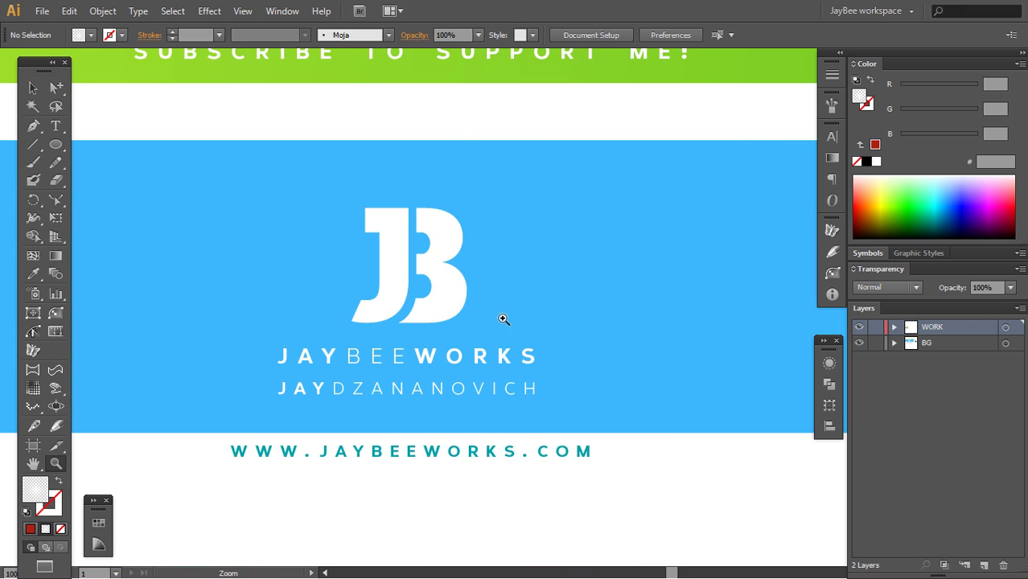
pyautogui.click(535, 367)
pyautogui.press('f')
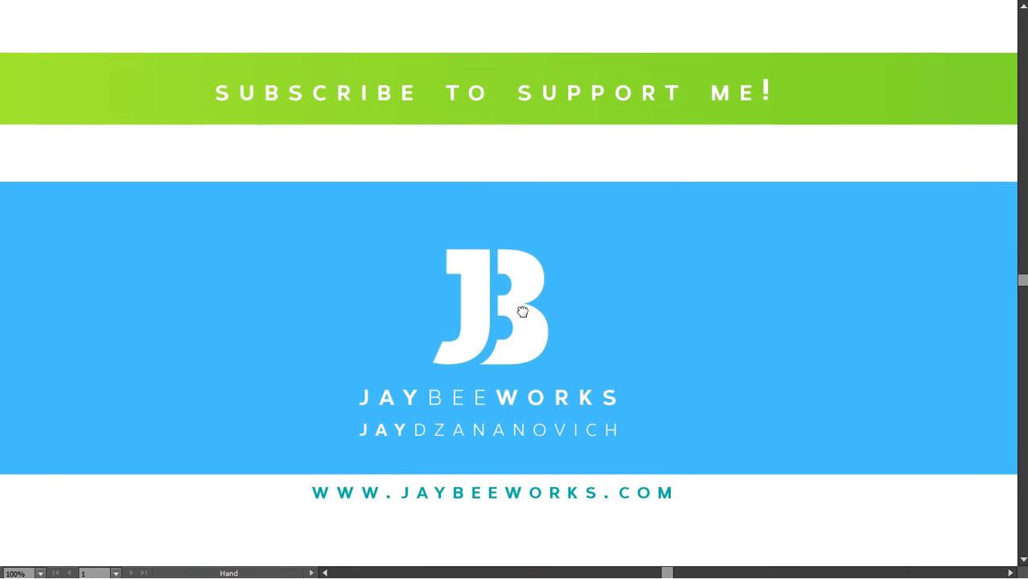
pyautogui.press('v')
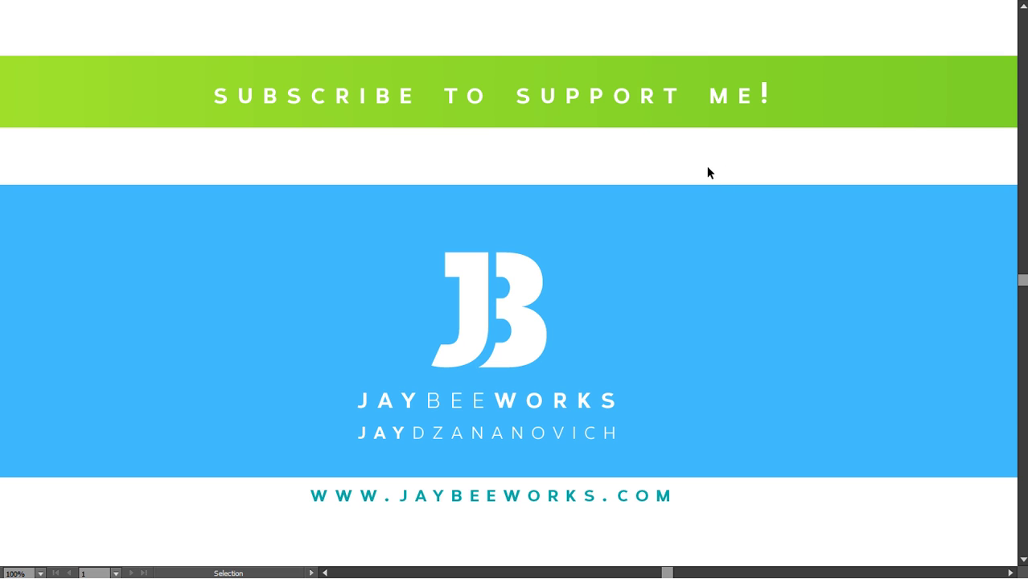
pyautogui.press('shift')
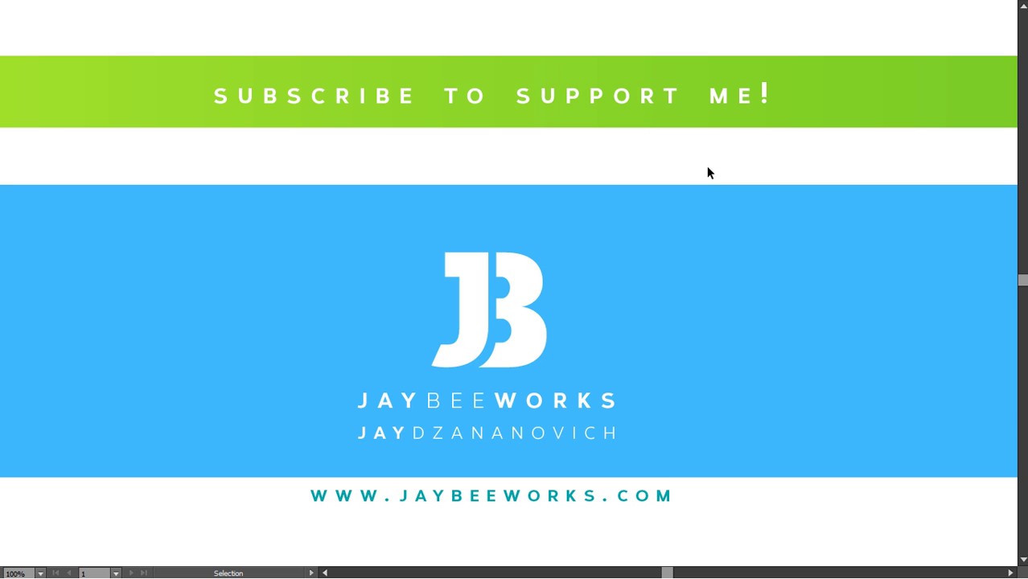